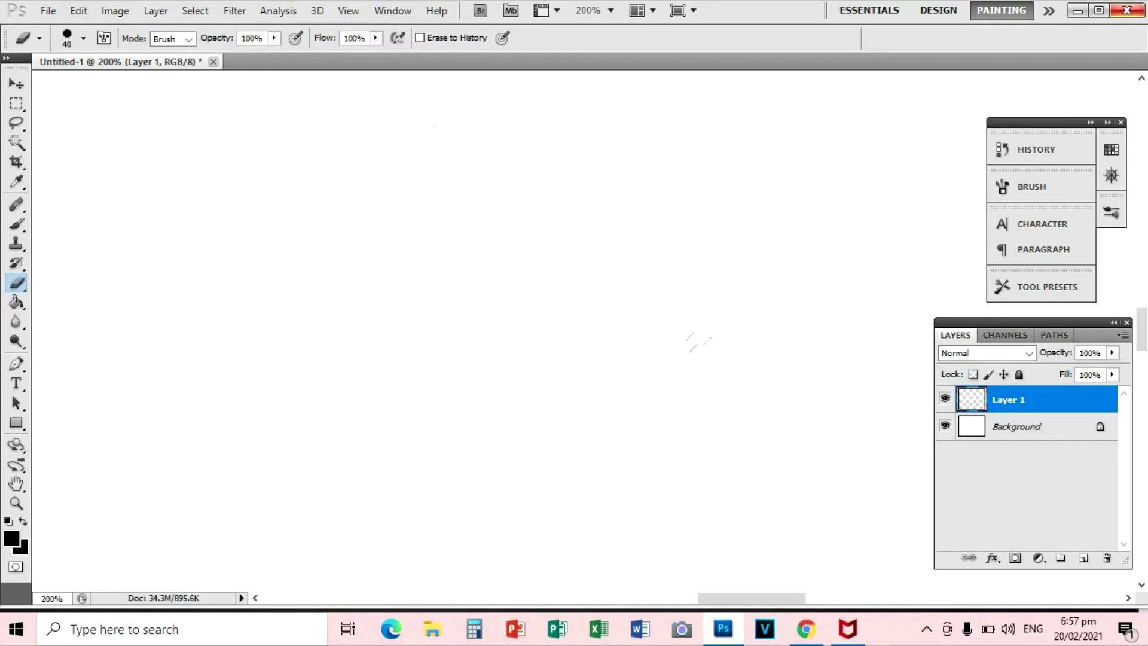
Ink the head, jaw, ear and chin outline in black, undoing one stray stroke
{"action": "mouse_move", "coordinate": [509, 133]}
{"action": "left_mouse_down"}
{"action": "mouse_move", "coordinate": [528, 197]}
{"action": "mouse_move", "coordinate": [474, 448]}
{"action": "left_mouse_up"}
{"action": "left_click_drag", "start_coordinate": [263, 174], "coordinate": [272, 243]}
{"action": "key", "text": "ctrl+z"}
{"action": "left_click_drag", "start_coordinate": [238, 201], "coordinate": [467, 453]}
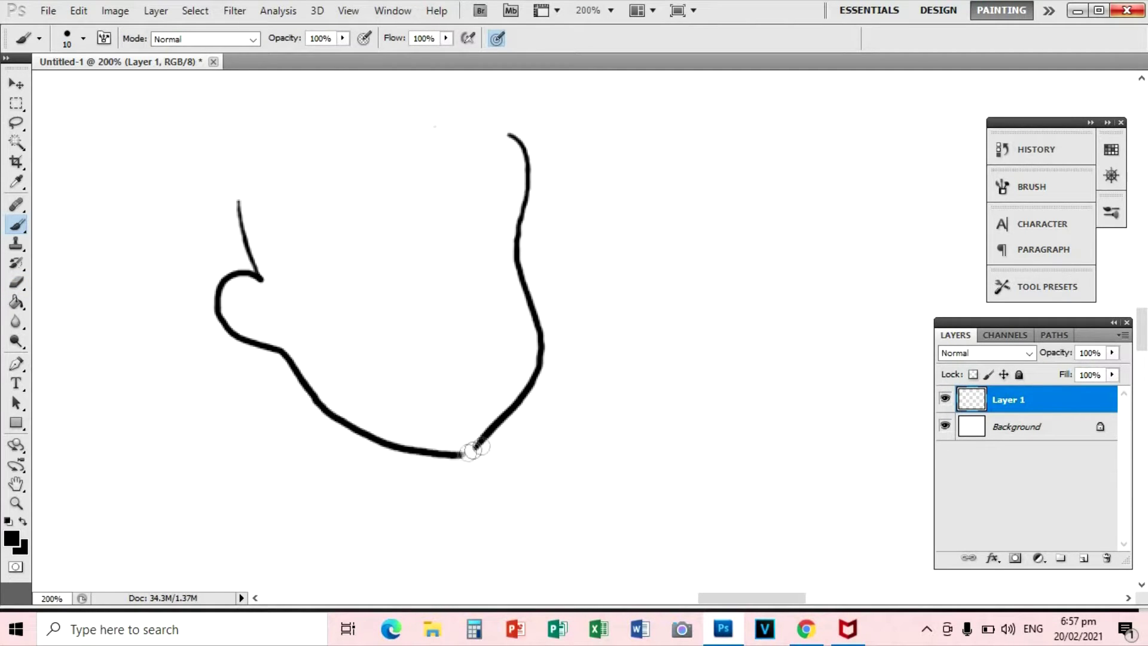
{"action": "mouse_move", "coordinate": [251, 200]}
{"action": "left_mouse_down"}
{"action": "mouse_move", "coordinate": [501, 163]}
{"action": "mouse_move", "coordinate": [525, 171]}
{"action": "mouse_move", "coordinate": [565, 125]}
{"action": "left_mouse_up"}
{"action": "left_click_drag", "start_coordinate": [497, 366], "coordinate": [635, 456]}
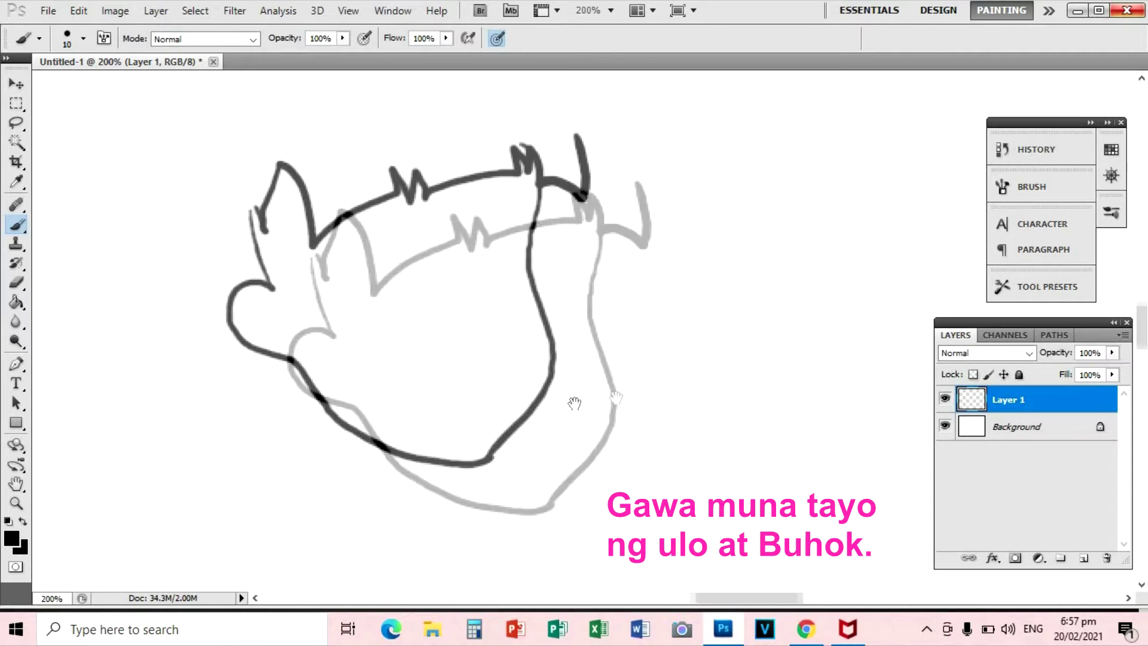
{"action": "left_click_drag", "start_coordinate": [279, 192], "coordinate": [388, 360]}
{"action": "mouse_move", "coordinate": [287, 384]}
{"action": "left_mouse_down"}
{"action": "mouse_move", "coordinate": [274, 448]}
{"action": "mouse_move", "coordinate": [398, 439]}
{"action": "left_mouse_up"}
Draw the falling hair strands, the hair's bottom edge and a big hooked arc over the head
{"action": "left_click_drag", "start_coordinate": [479, 464], "coordinate": [466, 297]}
{"action": "mouse_move", "coordinate": [275, 294]}
{"action": "left_mouse_down"}
{"action": "mouse_move", "coordinate": [255, 394]}
{"action": "mouse_move", "coordinate": [309, 440]}
{"action": "mouse_move", "coordinate": [423, 423]}
{"action": "mouse_move", "coordinate": [479, 392]}
{"action": "mouse_move", "coordinate": [550, 323]}
{"action": "left_mouse_up"}
{"action": "left_click_drag", "start_coordinate": [679, 341], "coordinate": [631, 455]}
{"action": "left_click_drag", "start_coordinate": [228, 206], "coordinate": [387, 132]}
{"action": "left_click_drag", "start_coordinate": [389, 134], "coordinate": [429, 279]}
{"action": "mouse_move", "coordinate": [315, 257]}
{"action": "left_mouse_down"}
{"action": "mouse_move", "coordinate": [580, 233]}
{"action": "mouse_move", "coordinate": [633, 274]}
{"action": "mouse_move", "coordinate": [685, 346]}
{"action": "left_mouse_up"}
{"action": "left_click_drag", "start_coordinate": [386, 445], "coordinate": [322, 244]}
Erase the ear's stray left edge and return to the brush
{"action": "key", "text": "e"}
{"action": "mouse_move", "coordinate": [297, 185]}
{"action": "left_mouse_down"}
{"action": "mouse_move", "coordinate": [300, 174]}
{"action": "mouse_move", "coordinate": [293, 230]}
{"action": "mouse_move", "coordinate": [321, 231]}
{"action": "mouse_move", "coordinate": [312, 164]}
{"action": "left_mouse_up"}
{"action": "key", "text": "b"}
{"action": "left_click", "coordinate": [1078, 10]}
{"action": "mouse_move", "coordinate": [847, 629]}
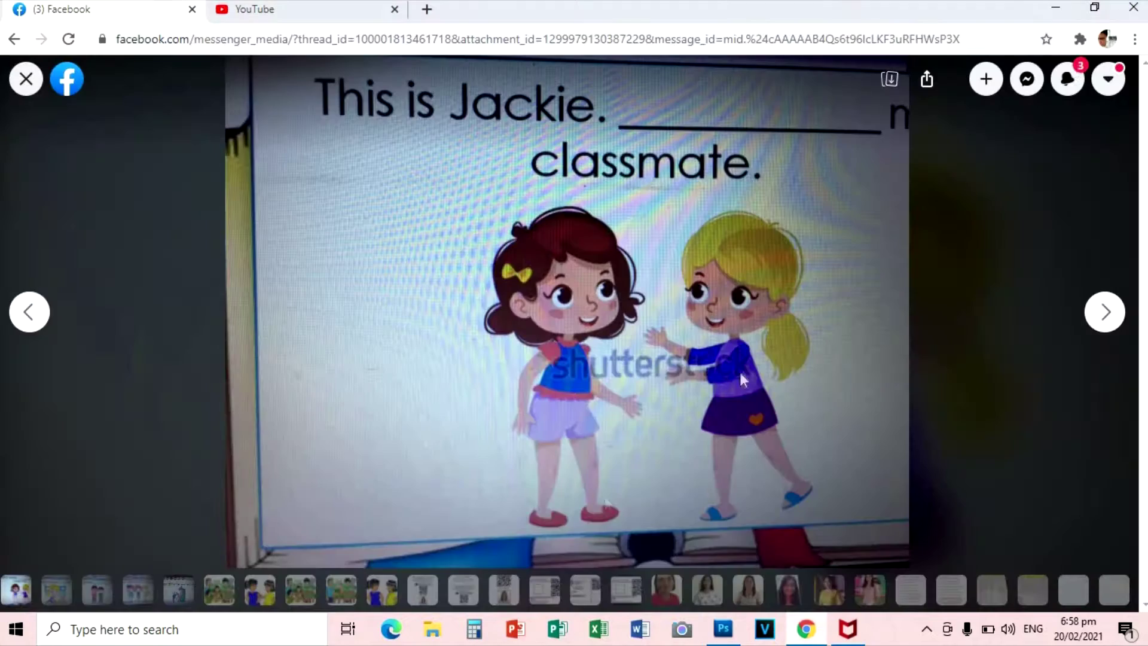
{"action": "left_click", "coordinate": [723, 628]}
{"action": "left_click", "coordinate": [906, 500]}
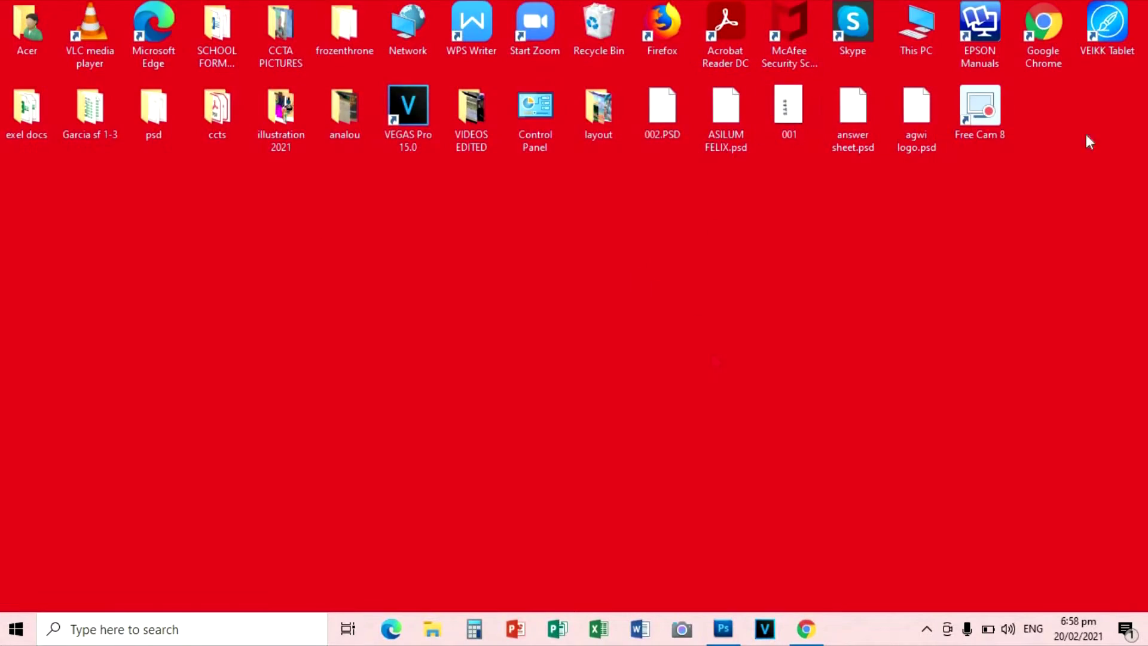
{"action": "left_click", "coordinate": [723, 628]}
{"action": "scroll", "coordinate": [500, 366], "scroll_direction": "down", "scroll_amount": 3}
{"action": "scroll", "coordinate": [483, 376], "scroll_direction": "up", "scroll_amount": 3}
{"action": "scroll", "coordinate": [483, 376], "scroll_direction": "up", "scroll_amount": 3}
{"action": "mouse_move", "coordinate": [257, 290]}
{"action": "left_mouse_down"}
{"action": "mouse_move", "coordinate": [306, 363]}
{"action": "mouse_move", "coordinate": [266, 377]}
{"action": "left_mouse_up"}
Draw both eyebrows, the nose and a slanted toothy smile, redoing the first smile
{"action": "left_click_drag", "start_coordinate": [662, 159], "coordinate": [583, 172]}
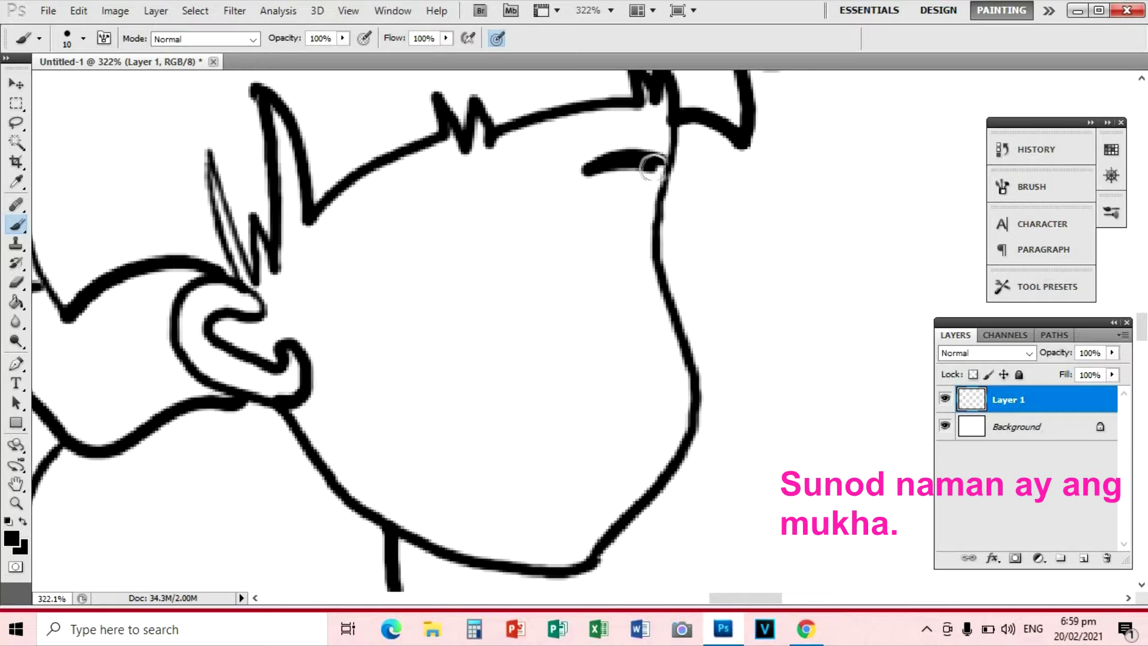
{"action": "mouse_move", "coordinate": [473, 204]}
{"action": "left_mouse_down"}
{"action": "mouse_move", "coordinate": [372, 249]}
{"action": "mouse_move", "coordinate": [462, 198]}
{"action": "mouse_move", "coordinate": [475, 205]}
{"action": "left_mouse_up"}
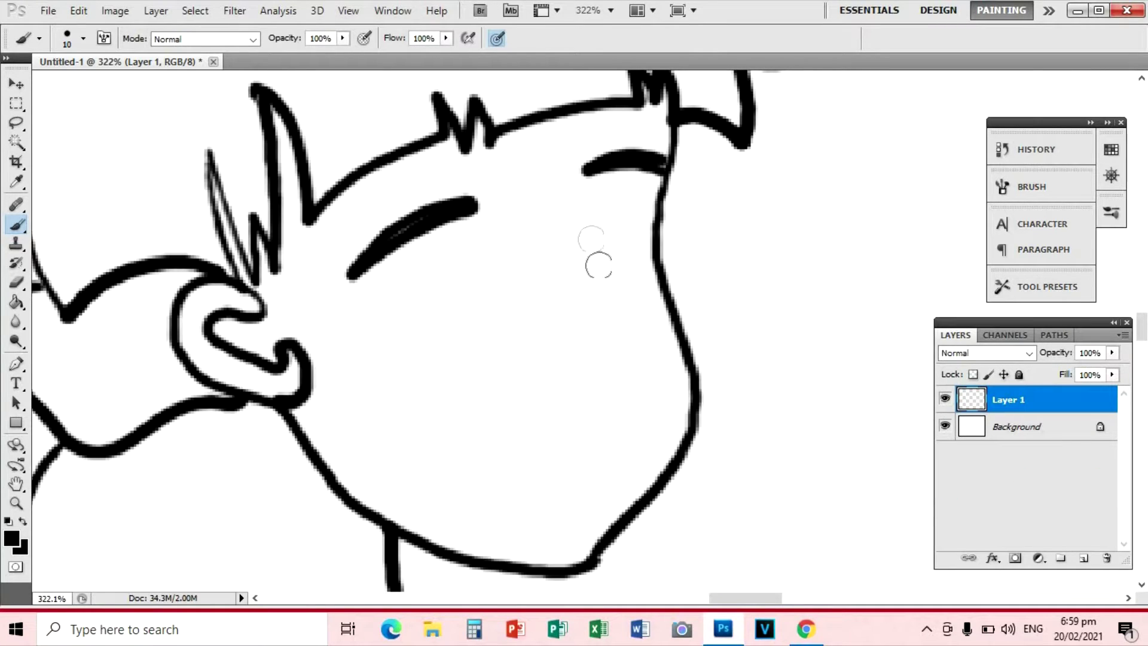
{"action": "mouse_move", "coordinate": [606, 281]}
{"action": "left_mouse_down"}
{"action": "mouse_move", "coordinate": [613, 349]}
{"action": "mouse_move", "coordinate": [595, 346]}
{"action": "mouse_move", "coordinate": [630, 328]}
{"action": "left_mouse_up"}
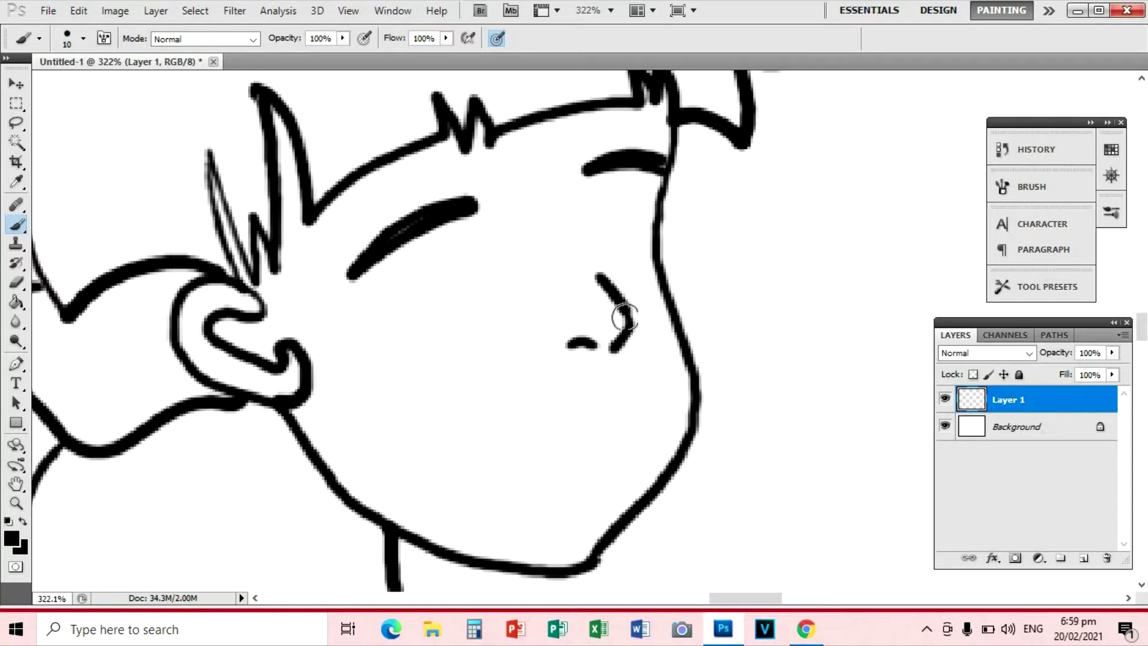
{"action": "mouse_move", "coordinate": [638, 399]}
{"action": "left_mouse_down"}
{"action": "mouse_move", "coordinate": [569, 404]}
{"action": "mouse_move", "coordinate": [600, 455]}
{"action": "left_mouse_up"}
{"action": "key", "text": "ctrl+z"}
{"action": "mouse_move", "coordinate": [636, 377]}
{"action": "left_mouse_down"}
{"action": "mouse_move", "coordinate": [487, 405]}
{"action": "mouse_move", "coordinate": [600, 456]}
{"action": "left_mouse_up"}
{"action": "left_click_drag", "start_coordinate": [643, 408], "coordinate": [506, 425]}
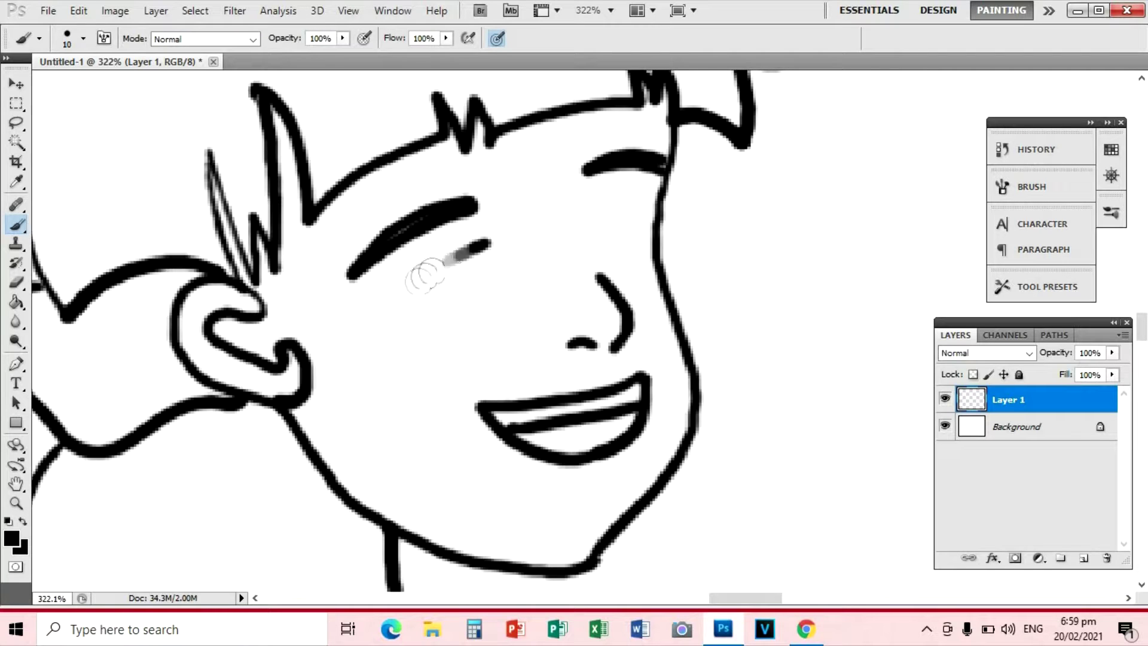
Draw two solid black round eyes, replacing the almond-shaped attempt
{"action": "left_click_drag", "start_coordinate": [395, 279], "coordinate": [519, 238]}
{"action": "left_click_drag", "start_coordinate": [662, 218], "coordinate": [617, 223]}
{"action": "mouse_move", "coordinate": [413, 272]}
{"action": "left_mouse_down"}
{"action": "mouse_move", "coordinate": [519, 241]}
{"action": "mouse_move", "coordinate": [478, 298]}
{"action": "left_mouse_up"}
{"action": "key", "text": "ctrl+alt+z"}
{"action": "key", "text": "ctrl+alt+z"}
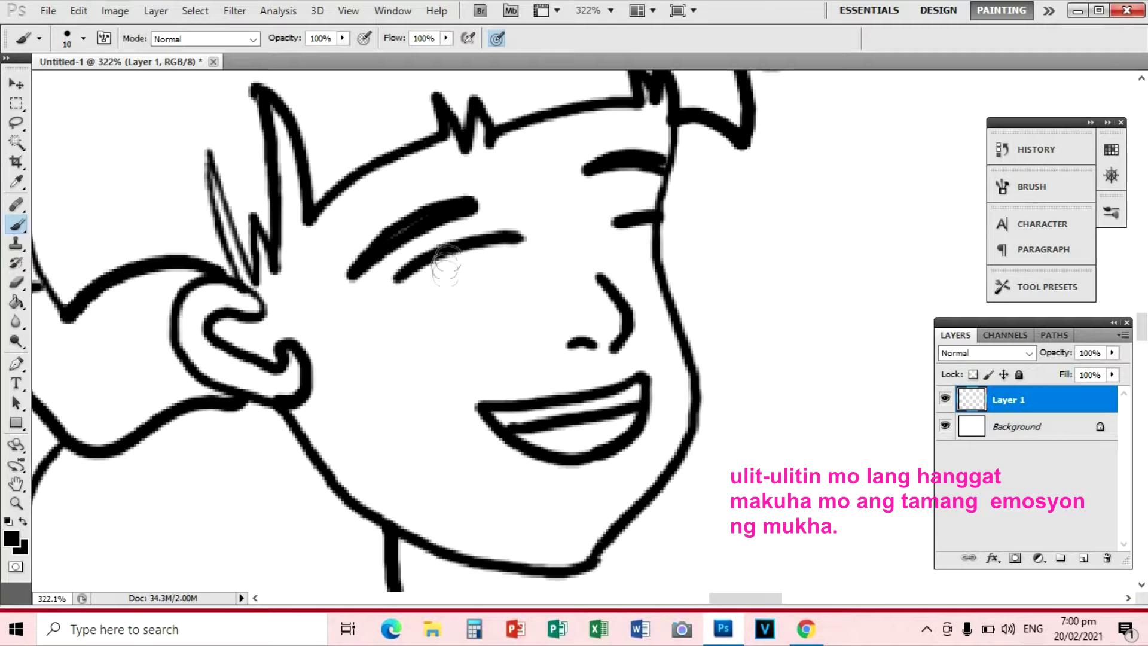
{"action": "left_click_drag", "start_coordinate": [452, 258], "coordinate": [473, 254]}
{"action": "left_click_drag", "start_coordinate": [637, 230], "coordinate": [641, 250]}
{"action": "left_click_drag", "start_coordinate": [457, 263], "coordinate": [472, 276]}
{"action": "mouse_move", "coordinate": [392, 276]}
{"action": "left_mouse_down"}
{"action": "mouse_move", "coordinate": [457, 312]}
{"action": "mouse_move", "coordinate": [511, 306]}
{"action": "left_mouse_up"}
{"action": "key", "text": "ctrl+minus"}
{"action": "key", "text": "ctrl+minus"}
{"action": "key", "text": "ctrl+minus"}
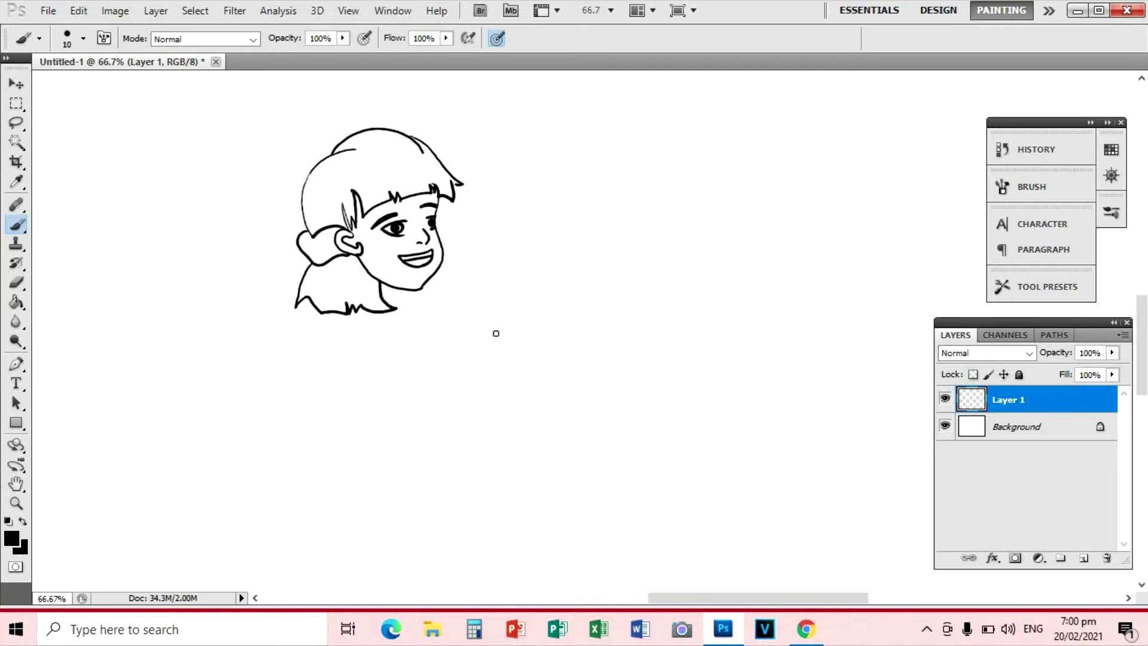
Draw the neck, shoulder line and right side of the body below the head
{"action": "key", "text": "ctrl+plus"}
{"action": "key", "text": "ctrl+plus"}
{"action": "mouse_move", "coordinate": [412, 306]}
{"action": "left_mouse_down"}
{"action": "mouse_move", "coordinate": [419, 364]}
{"action": "mouse_move", "coordinate": [515, 357]}
{"action": "left_mouse_up"}
{"action": "key", "text": "ctrl+minus"}
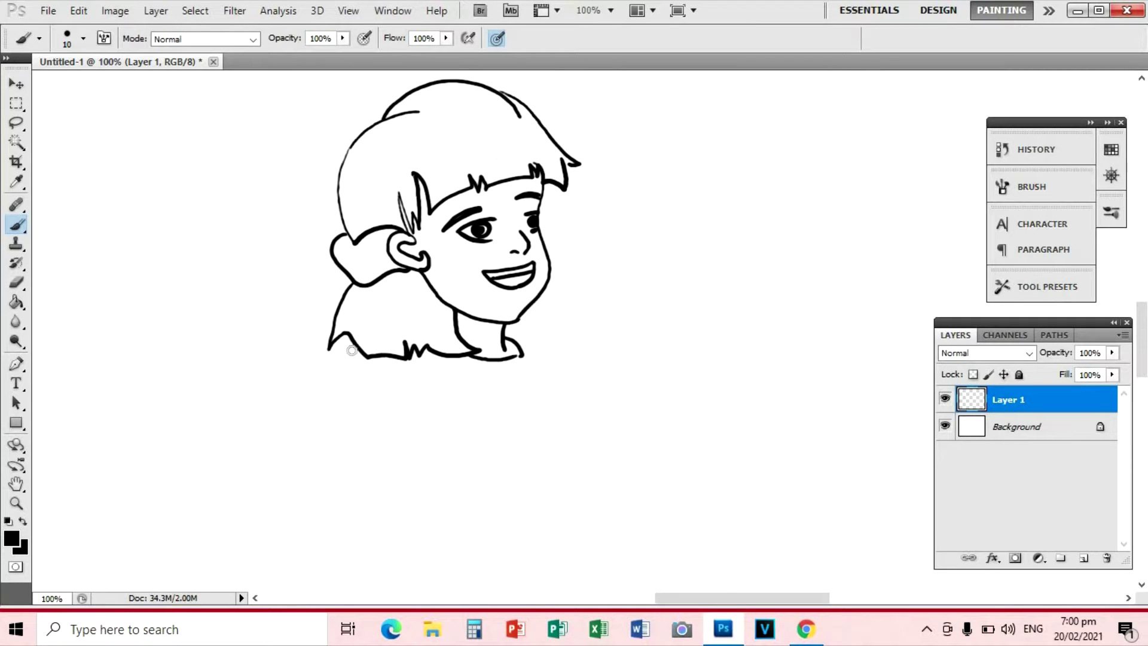
{"action": "key", "text": "ctrl+z"}
{"action": "left_click_drag", "start_coordinate": [339, 385], "coordinate": [370, 422]}
{"action": "mouse_move", "coordinate": [507, 331]}
{"action": "left_mouse_down"}
{"action": "mouse_move", "coordinate": [559, 380]}
{"action": "mouse_move", "coordinate": [567, 420]}
{"action": "left_mouse_up"}
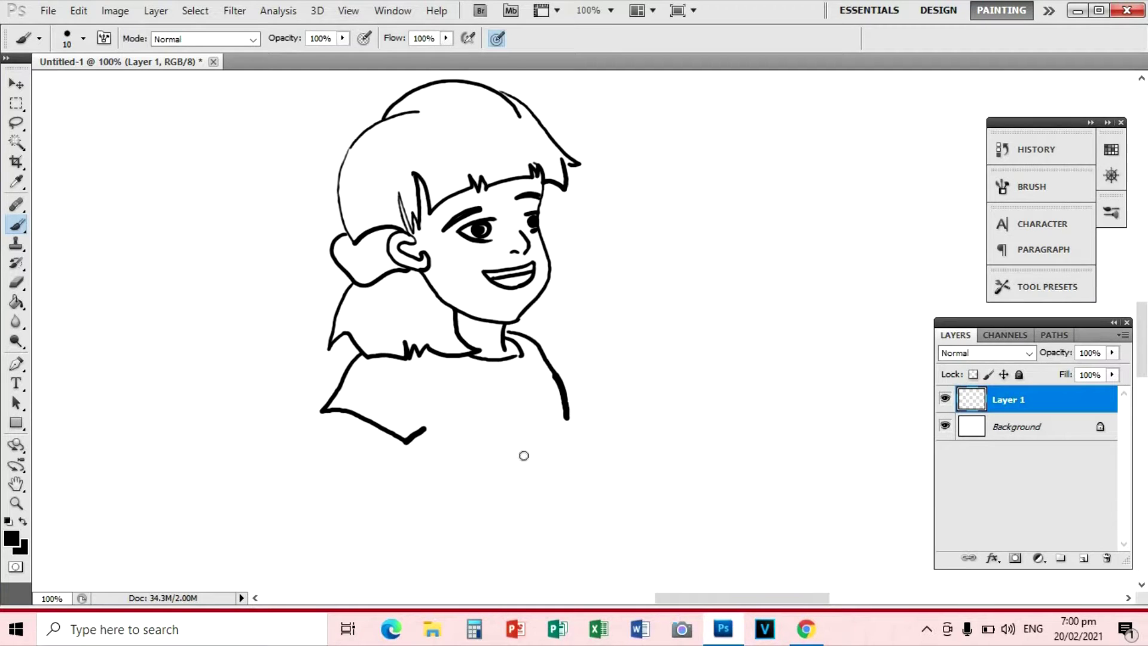
{"action": "scroll", "coordinate": [514, 419], "scroll_direction": "down", "scroll_amount": 3}
{"action": "left_click_drag", "start_coordinate": [561, 378], "coordinate": [581, 428]}
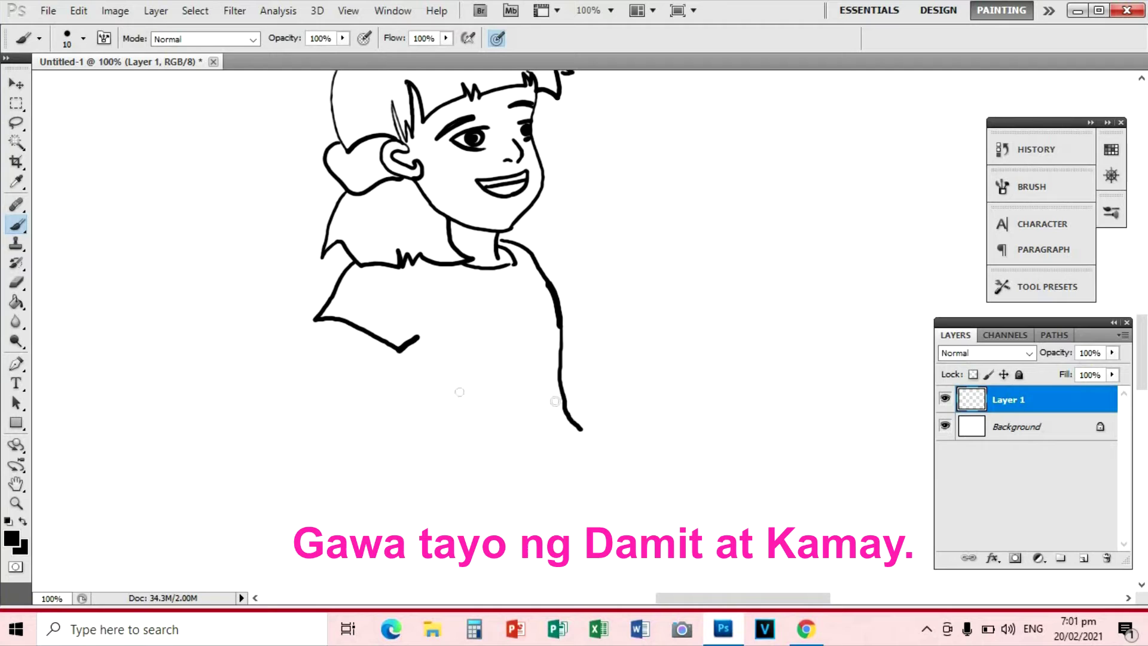
Draw the hanging arm, the shirt's bottom hem and the right sleeve
{"action": "left_click_drag", "start_coordinate": [317, 321], "coordinate": [323, 413]}
{"action": "mouse_move", "coordinate": [398, 351]}
{"action": "left_mouse_down"}
{"action": "mouse_move", "coordinate": [382, 408]}
{"action": "mouse_move", "coordinate": [409, 485]}
{"action": "left_mouse_up"}
{"action": "mouse_move", "coordinate": [323, 413]}
{"action": "left_mouse_down"}
{"action": "mouse_move", "coordinate": [328, 449]}
{"action": "mouse_move", "coordinate": [378, 527]}
{"action": "left_mouse_up"}
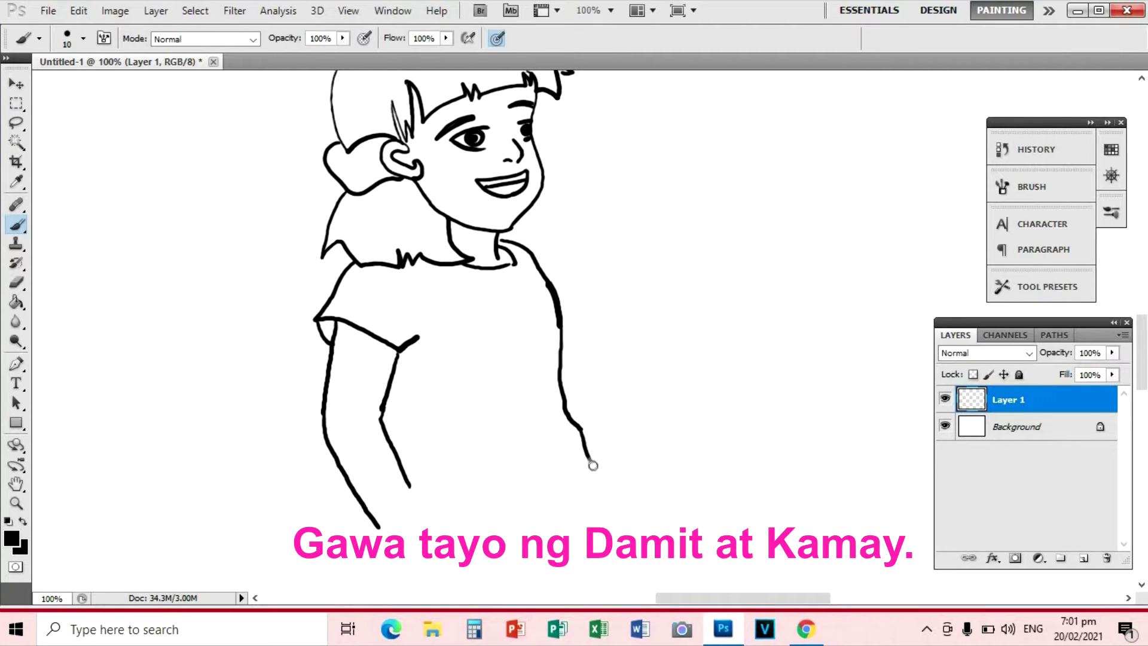
{"action": "left_click_drag", "start_coordinate": [561, 477], "coordinate": [436, 488]}
{"action": "mouse_move", "coordinate": [531, 255]}
{"action": "left_mouse_down"}
{"action": "mouse_move", "coordinate": [587, 309]}
{"action": "mouse_move", "coordinate": [560, 330]}
{"action": "left_mouse_up"}
Draw the raised arm and the first fingers of the waving hand
{"action": "left_click_drag", "start_coordinate": [613, 365], "coordinate": [697, 331]}
{"action": "mouse_move", "coordinate": [565, 399]}
{"action": "left_mouse_down"}
{"action": "mouse_move", "coordinate": [666, 402]}
{"action": "mouse_move", "coordinate": [735, 359]}
{"action": "left_mouse_up"}
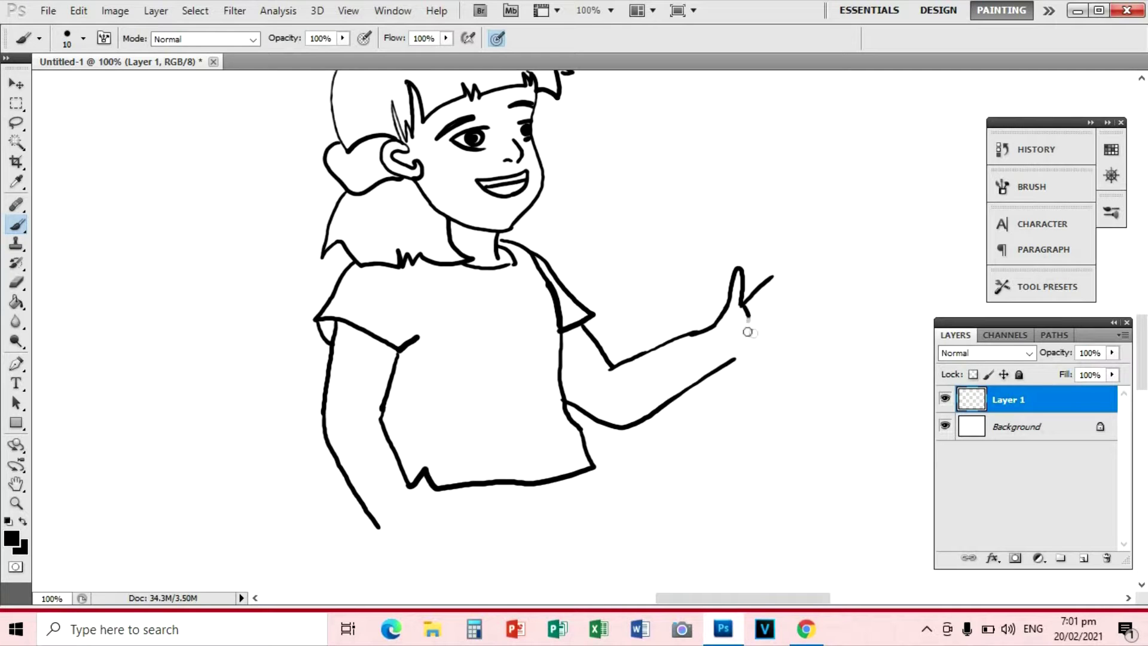
{"action": "left_click_drag", "start_coordinate": [780, 273], "coordinate": [757, 311]}
{"action": "left_click_drag", "start_coordinate": [728, 375], "coordinate": [592, 332]}
{"action": "key", "text": "ctrl+plus"}
{"action": "mouse_move", "coordinate": [650, 246]}
{"action": "left_mouse_down"}
{"action": "mouse_move", "coordinate": [598, 313]}
{"action": "mouse_move", "coordinate": [678, 277]}
{"action": "left_mouse_up"}
Add more fingers, the palm and thumb base to the waving hand
{"action": "mouse_move", "coordinate": [610, 308]}
{"action": "left_mouse_down"}
{"action": "mouse_move", "coordinate": [679, 303]}
{"action": "mouse_move", "coordinate": [625, 362]}
{"action": "mouse_move", "coordinate": [634, 383]}
{"action": "mouse_move", "coordinate": [551, 407]}
{"action": "left_mouse_up"}
{"action": "right_click", "coordinate": [633, 385]}
{"action": "key", "text": "Escape"}
{"action": "mouse_move", "coordinate": [584, 335]}
{"action": "left_mouse_down"}
{"action": "mouse_move", "coordinate": [613, 360]}
{"action": "mouse_move", "coordinate": [592, 359]}
{"action": "left_mouse_up"}
{"action": "key", "text": "ctrl+minus"}
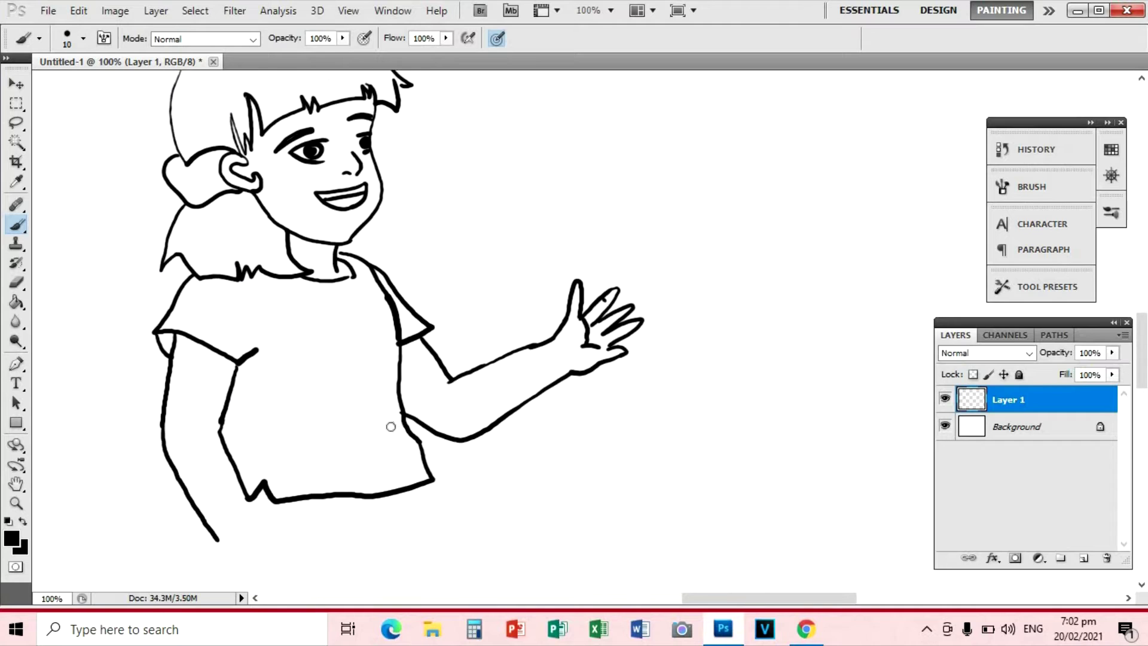
Extend the hanging arm and start its hand, undoing the failed finger strokes
{"action": "left_click_drag", "start_coordinate": [391, 426], "coordinate": [410, 342]}
{"action": "left_click_drag", "start_coordinate": [333, 409], "coordinate": [346, 420]}
{"action": "left_click_drag", "start_coordinate": [340, 435], "coordinate": [358, 491]}
{"action": "key", "text": "ctrl+z"}
{"action": "key", "text": "ctrl+z"}
{"action": "key", "text": "ctrl+alt+z"}
{"action": "key", "text": "ctrl+alt+z"}
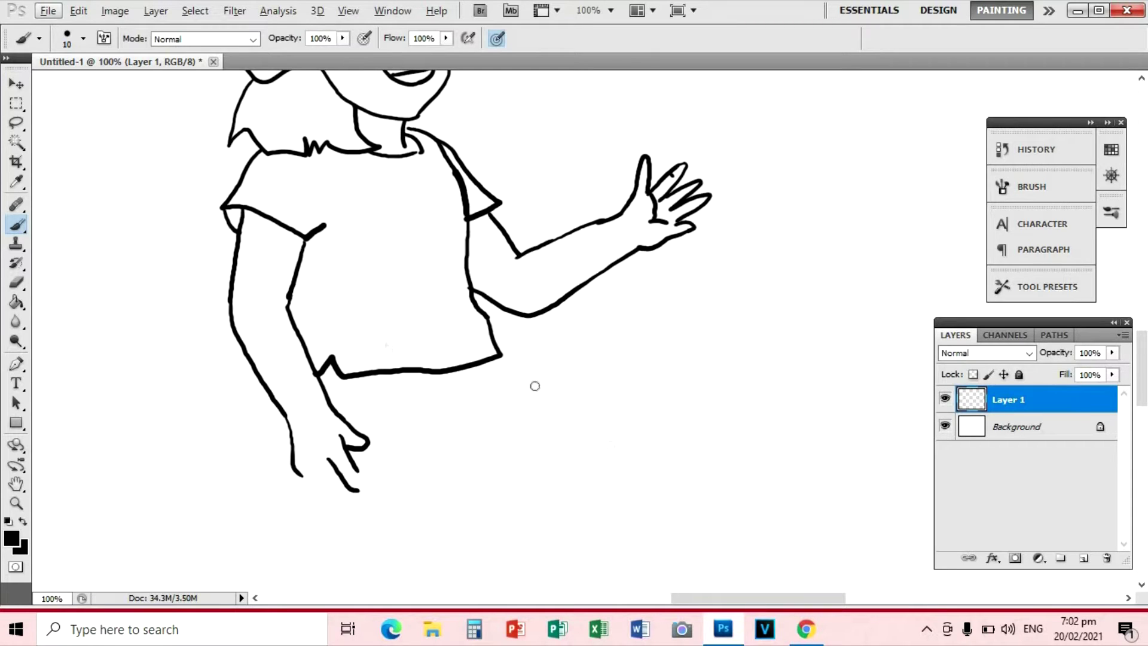
Draw the fingers and outline of the downward hand on the hanging arm
{"action": "left_click_drag", "start_coordinate": [500, 433], "coordinate": [512, 287]}
{"action": "key", "text": "ctrl+plus"}
{"action": "left_click_drag", "start_coordinate": [445, 314], "coordinate": [439, 361]}
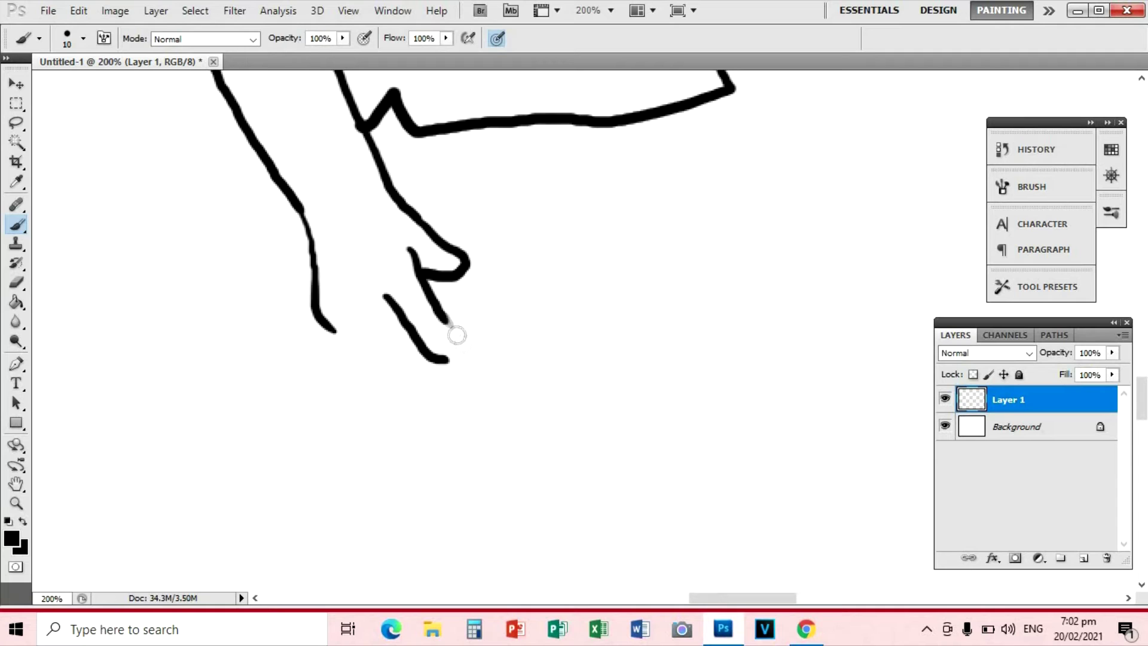
{"action": "mouse_move", "coordinate": [357, 307]}
{"action": "left_mouse_down"}
{"action": "mouse_move", "coordinate": [412, 372]}
{"action": "mouse_move", "coordinate": [445, 363]}
{"action": "mouse_move", "coordinate": [407, 378]}
{"action": "left_mouse_up"}
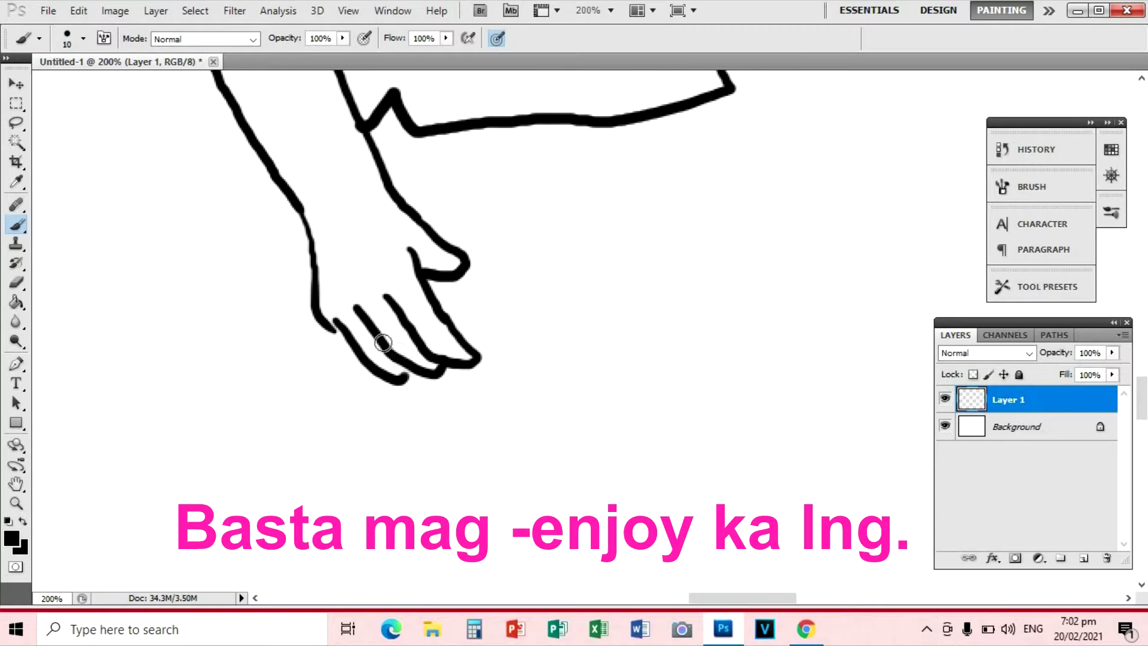
{"action": "left_click_drag", "start_coordinate": [323, 326], "coordinate": [371, 373]}
{"action": "key", "text": "ctrl+minus"}
{"action": "key", "text": "ctrl+minus"}
Draw a skirt edge down from the shirt's corner
{"action": "mouse_move", "coordinate": [502, 312]}
{"action": "left_mouse_down"}
{"action": "mouse_move", "coordinate": [502, 462]}
{"action": "mouse_move", "coordinate": [487, 392]}
{"action": "left_mouse_up"}
{"action": "key", "text": "ctrl+plus"}
{"action": "key", "text": "ctrl+plus"}
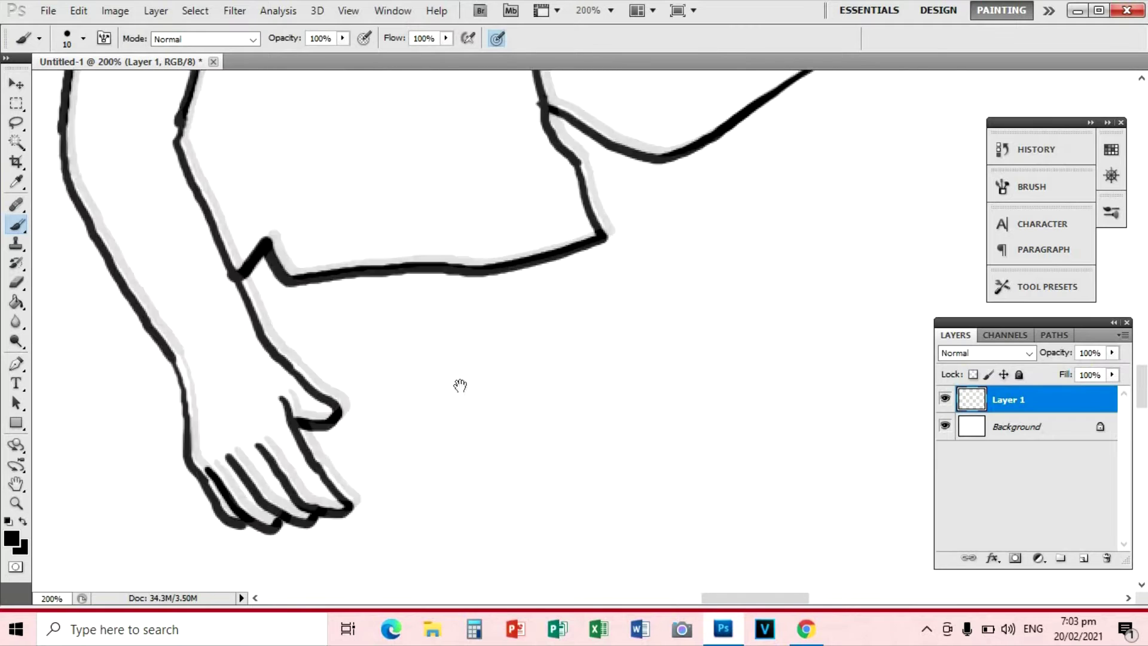
{"action": "left_click_drag", "start_coordinate": [584, 234], "coordinate": [607, 346]}
{"action": "key", "text": "ctrl+minus"}
{"action": "key", "text": "ctrl+minus"}
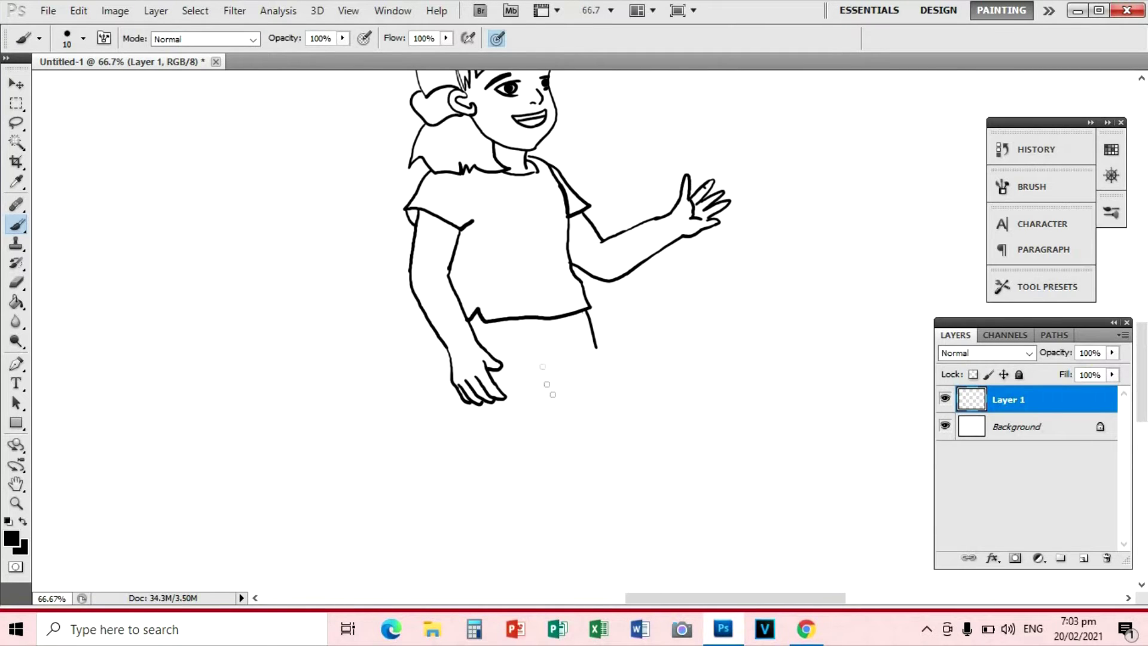
Draw the skirt's left side, hem and right edge
{"action": "left_click_drag", "start_coordinate": [449, 359], "coordinate": [447, 357]}
{"action": "left_click_drag", "start_coordinate": [318, 446], "coordinate": [480, 474]}
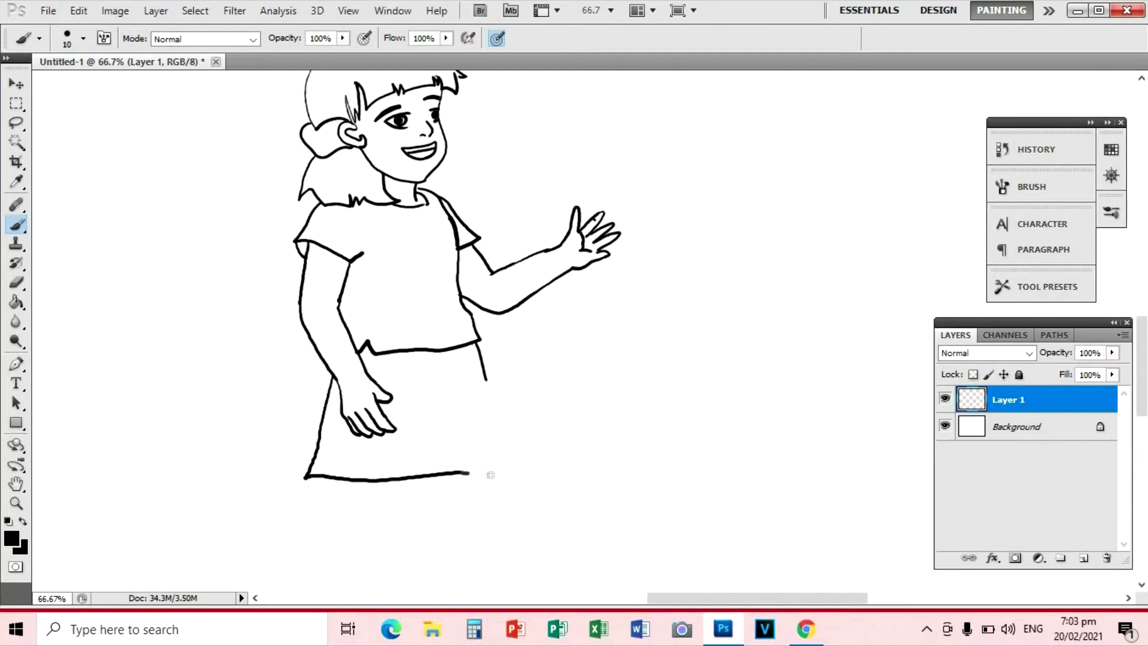
{"action": "left_click_drag", "start_coordinate": [480, 339], "coordinate": [513, 472]}
{"action": "left_click_drag", "start_coordinate": [520, 396], "coordinate": [560, 552]}
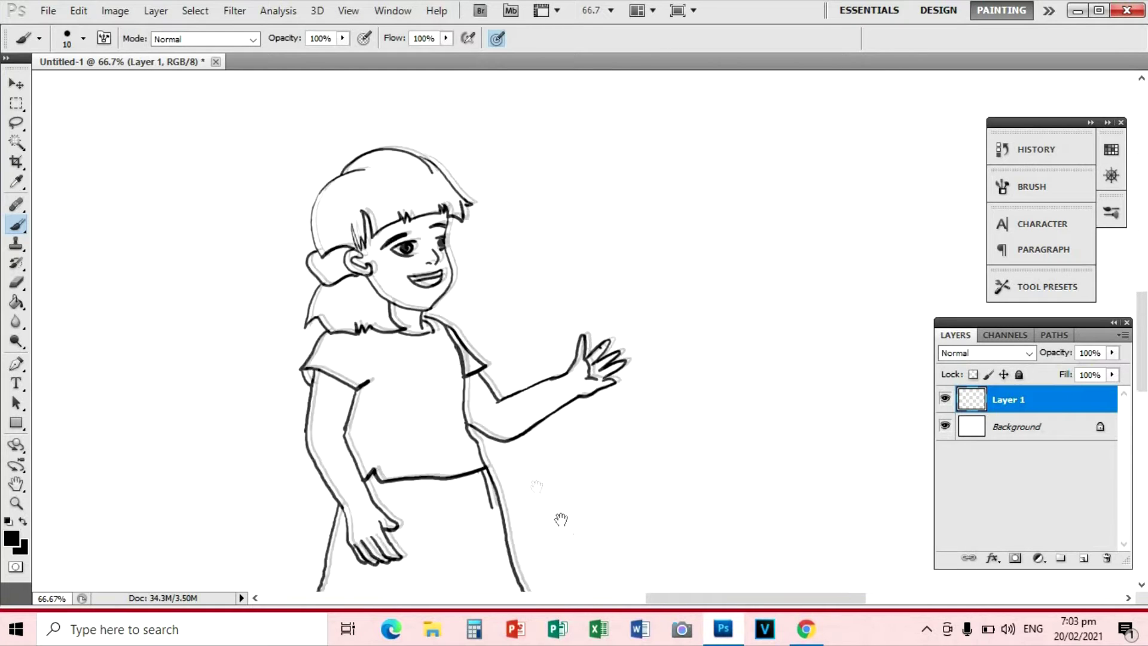
Retrace the top of the head and draw a V-shaped collar below the neck
{"action": "key", "text": "ctrl+plus"}
{"action": "key", "text": "ctrl+plus"}
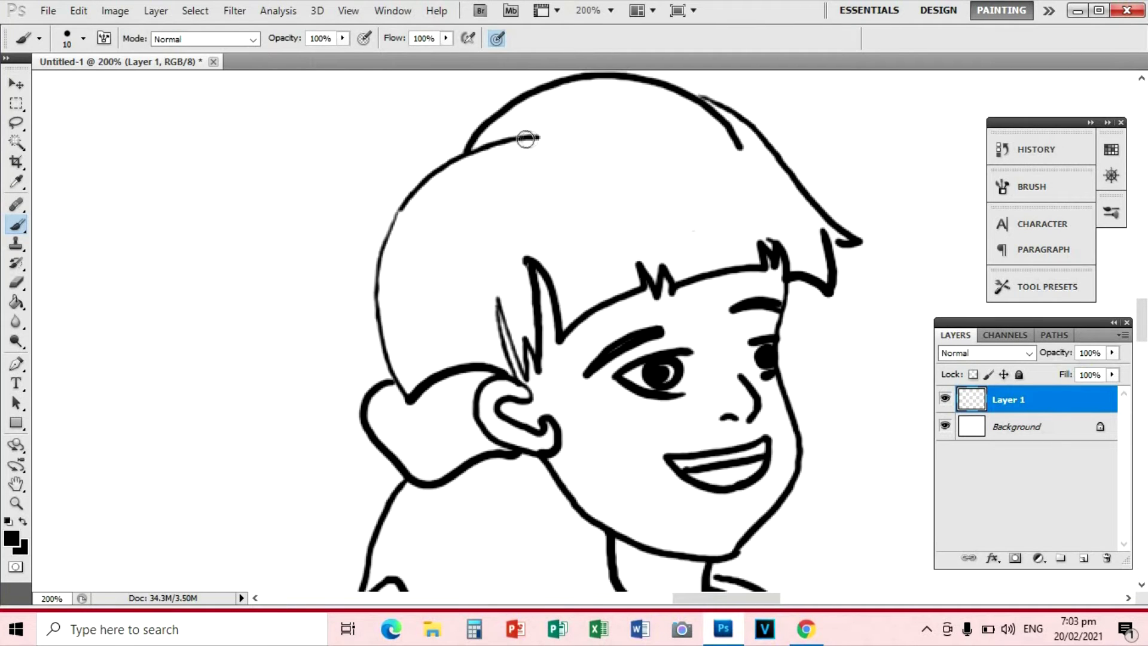
{"action": "left_click_drag", "start_coordinate": [538, 138], "coordinate": [393, 376]}
{"action": "key", "text": "ctrl+plus"}
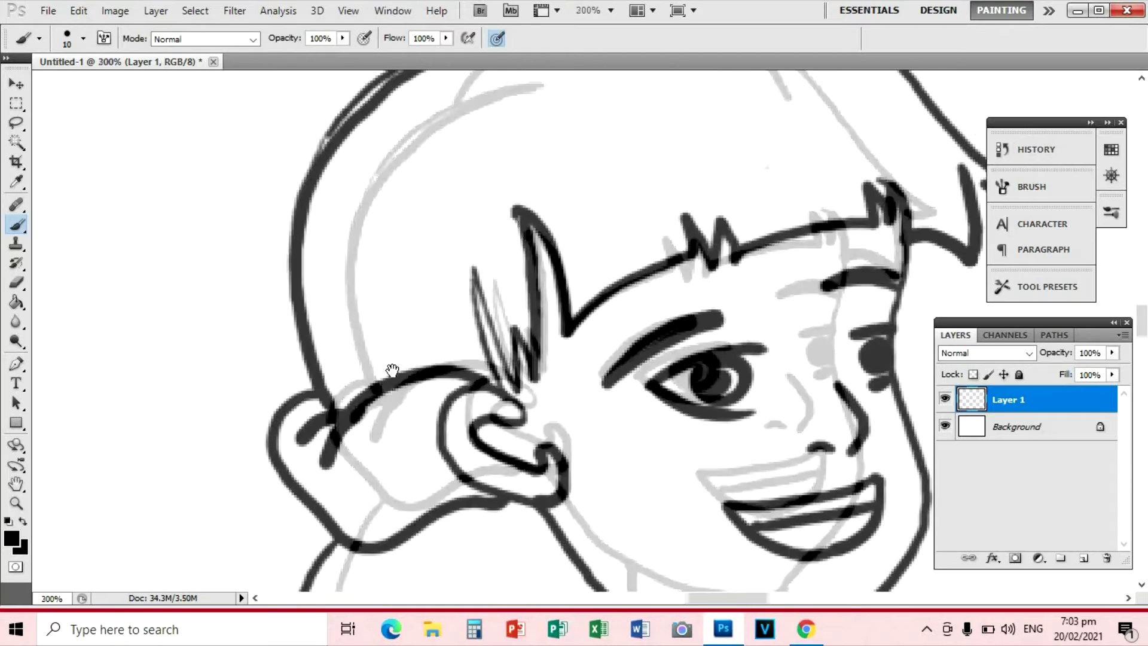
{"action": "key", "text": "ctrl+minus"}
{"action": "key", "text": "ctrl+minus"}
{"action": "key", "text": "ctrl+minus"}
{"action": "left_click_drag", "start_coordinate": [715, 390], "coordinate": [472, 235]}
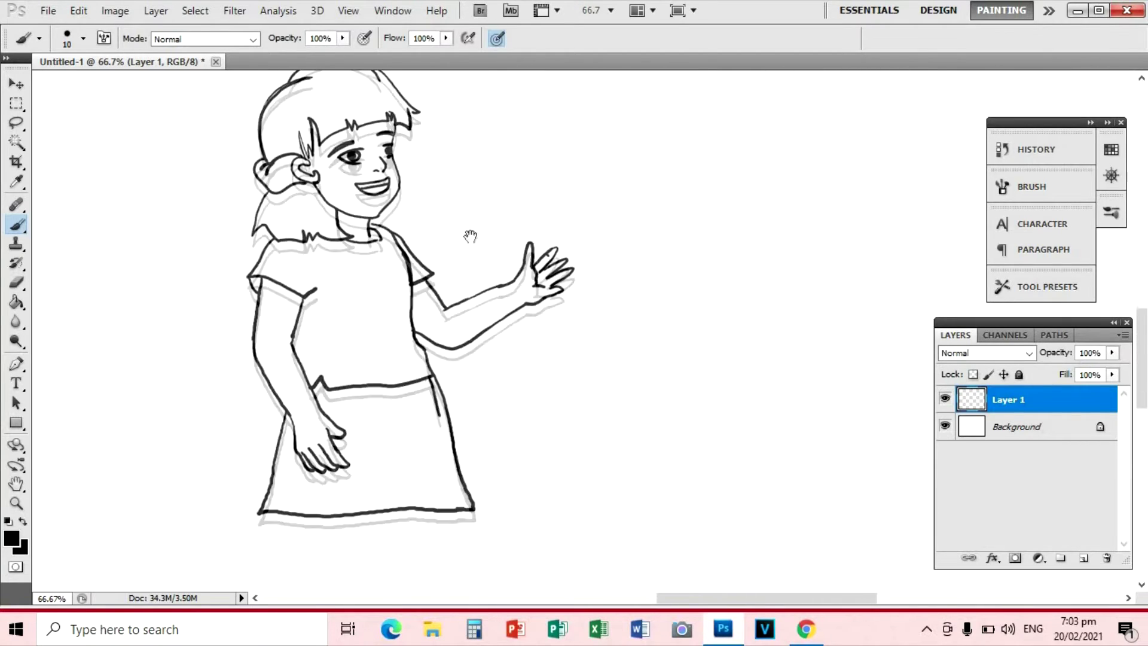
{"action": "key", "text": "ctrl+plus"}
{"action": "key", "text": "ctrl+plus"}
{"action": "left_click_drag", "start_coordinate": [153, 305], "coordinate": [571, 442]}
{"action": "mouse_move", "coordinate": [407, 247]}
{"action": "left_mouse_down"}
{"action": "mouse_move", "coordinate": [439, 330]}
{"action": "mouse_move", "coordinate": [437, 238]}
{"action": "left_mouse_up"}
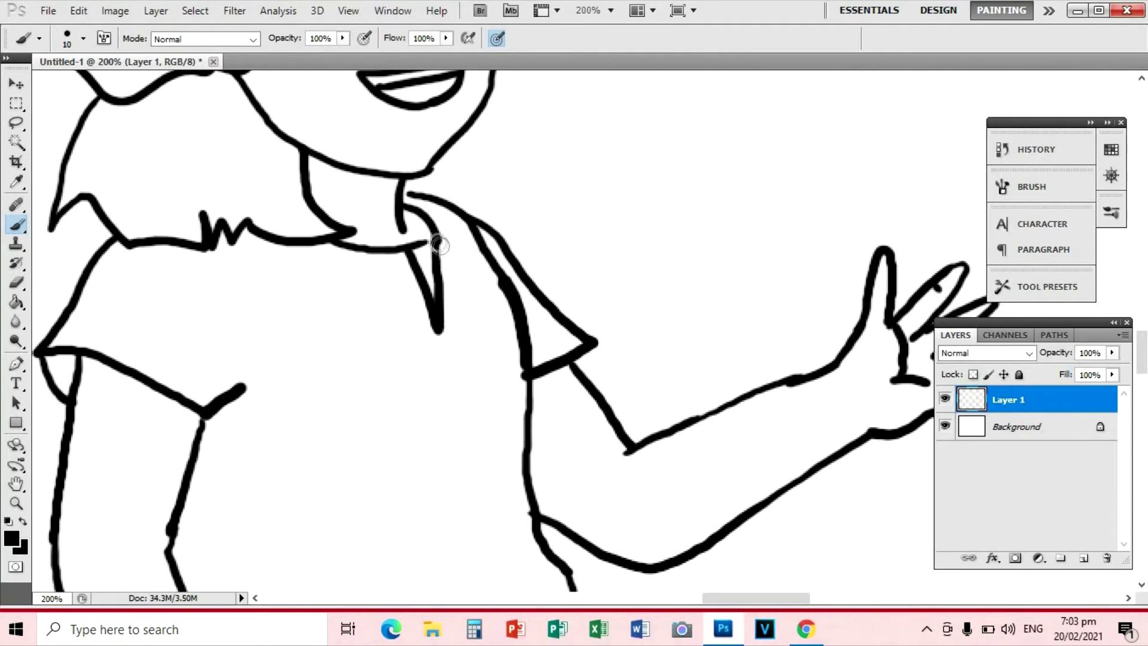
Paint stripe bands, polka-dot arcs and a round dot on the skirt
{"action": "key", "text": "ctrl+minus"}
{"action": "left_click_drag", "start_coordinate": [598, 538], "coordinate": [491, 271]}
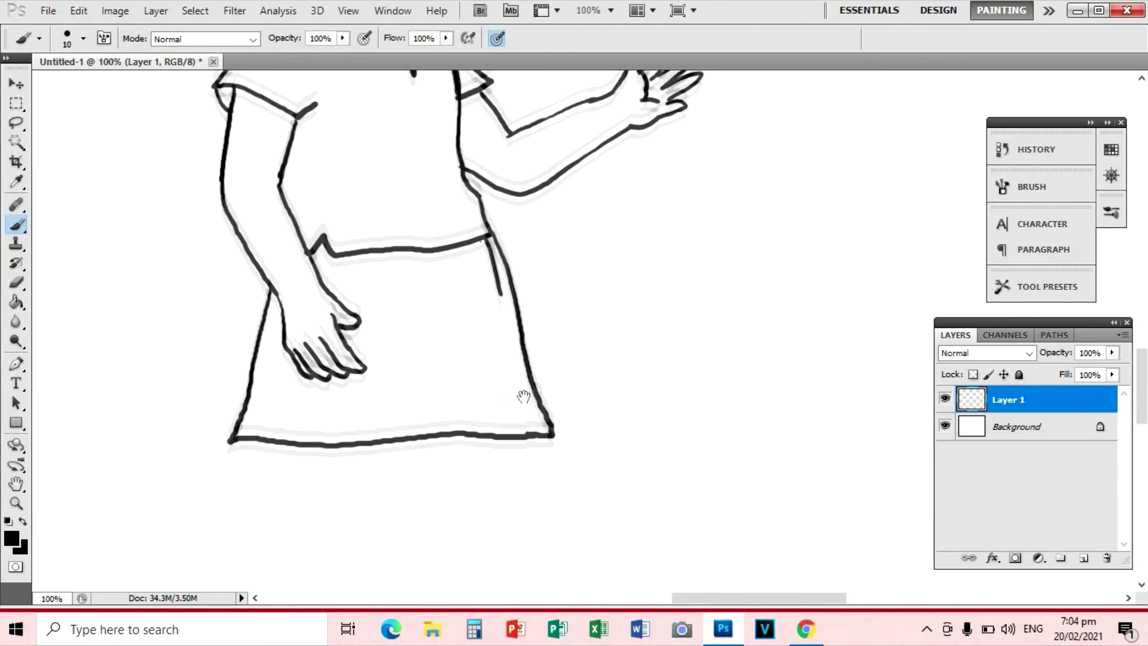
{"action": "mouse_move", "coordinate": [247, 381]}
{"action": "left_mouse_down"}
{"action": "mouse_move", "coordinate": [544, 373]}
{"action": "mouse_move", "coordinate": [366, 335]}
{"action": "left_mouse_up"}
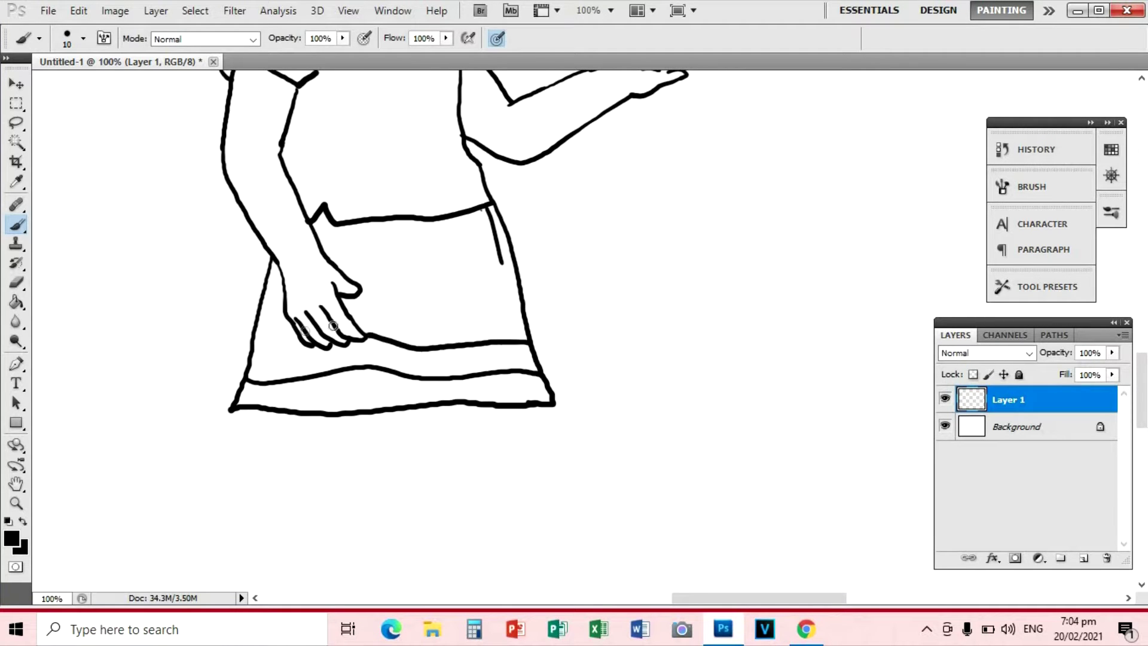
{"action": "left_click_drag", "start_coordinate": [513, 268], "coordinate": [521, 316]}
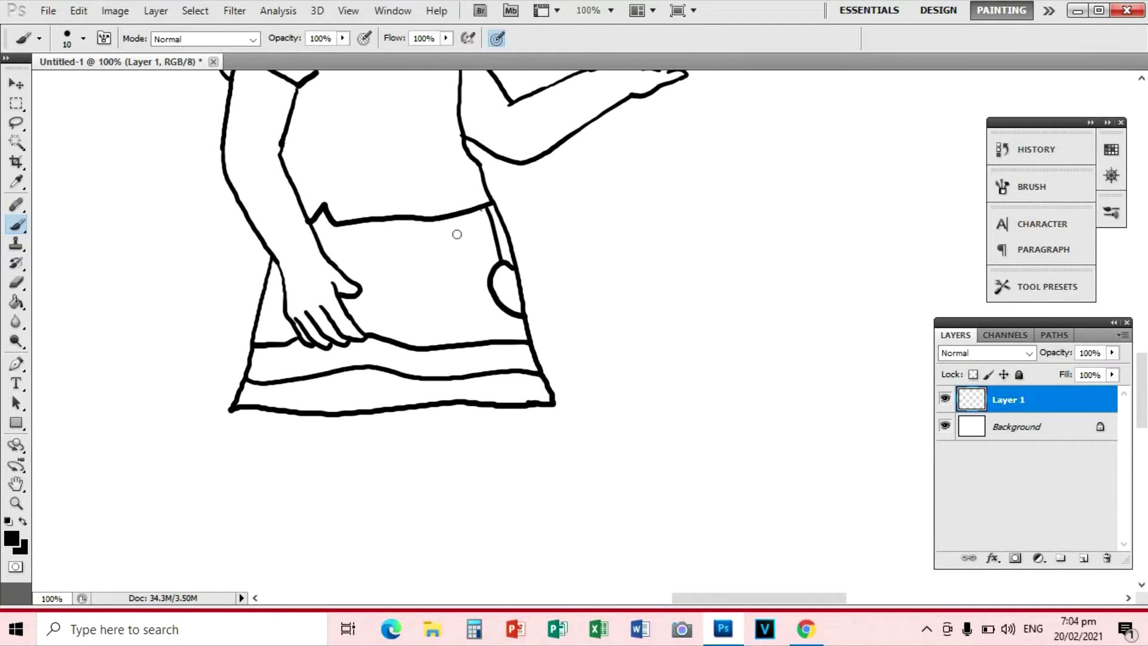
{"action": "left_click_drag", "start_coordinate": [413, 222], "coordinate": [476, 210]}
{"action": "left_click_drag", "start_coordinate": [255, 323], "coordinate": [269, 280]}
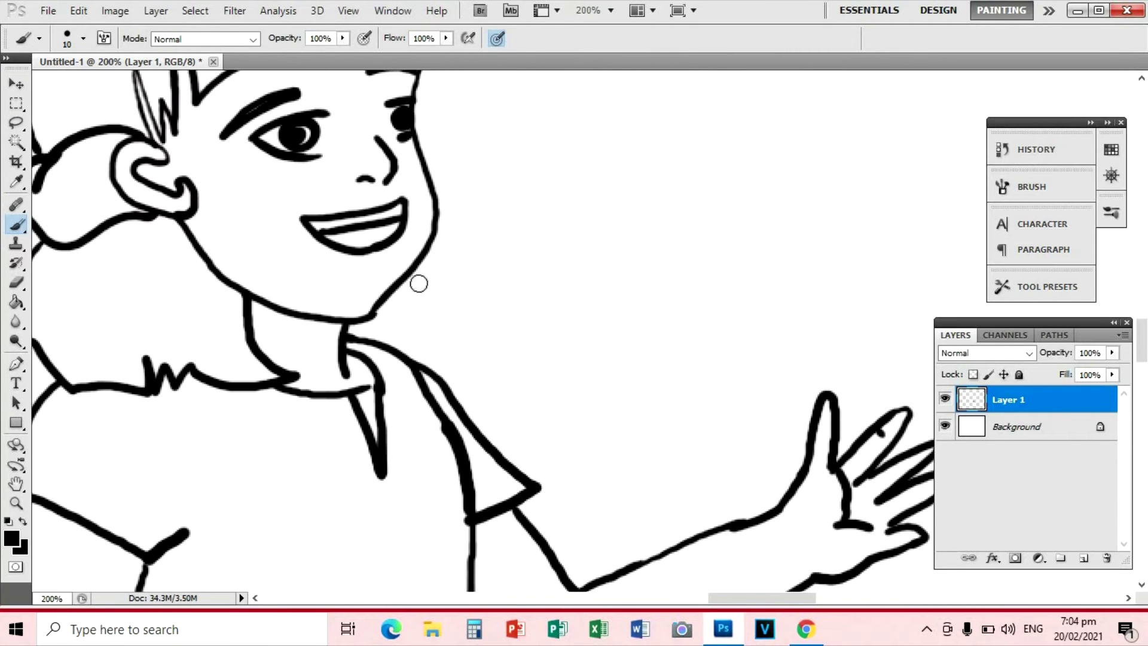
Add hair strands beside the collar
{"action": "mouse_move", "coordinate": [419, 266]}
{"action": "left_mouse_down"}
{"action": "mouse_move", "coordinate": [452, 311]}
{"action": "mouse_move", "coordinate": [410, 342]}
{"action": "left_mouse_up"}
{"action": "key", "text": "ctrl+minus"}
{"action": "key", "text": "ctrl+minus"}
{"action": "scroll", "coordinate": [403, 430], "scroll_direction": "down", "scroll_amount": 3}
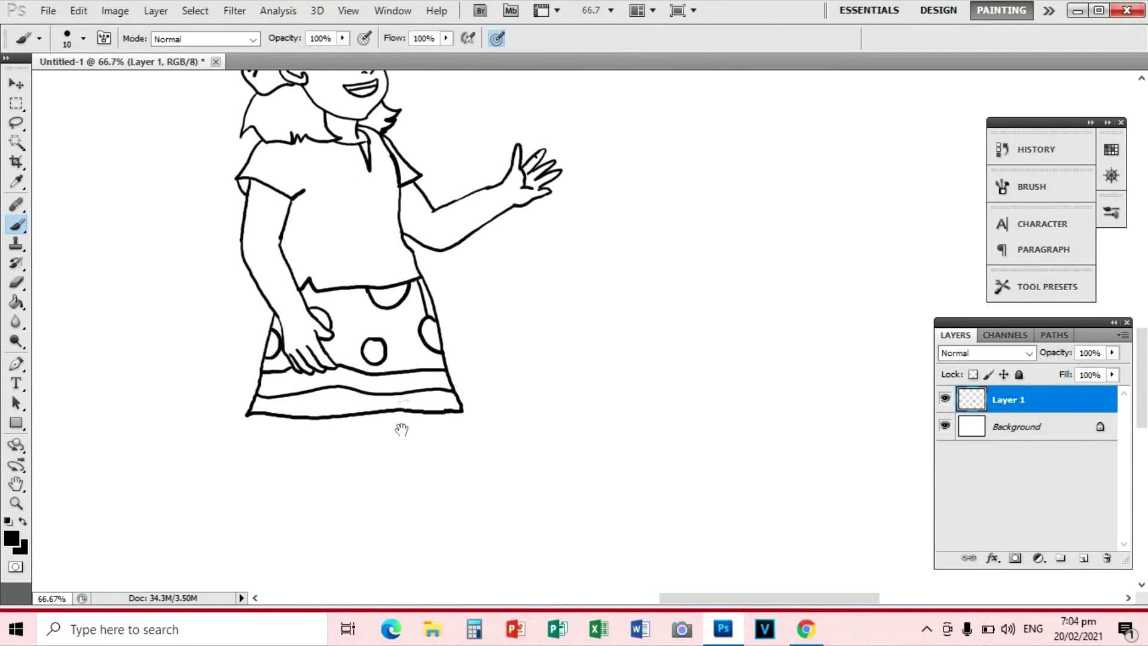
{"action": "scroll", "coordinate": [408, 427], "scroll_direction": "up", "scroll_amount": 3}
Shift Layer 1's girl drawing with Free Transform, then move it up and right
{"action": "key", "text": "ctrl+t"}
{"action": "left_click_drag", "start_coordinate": [411, 434], "coordinate": [370, 433]}
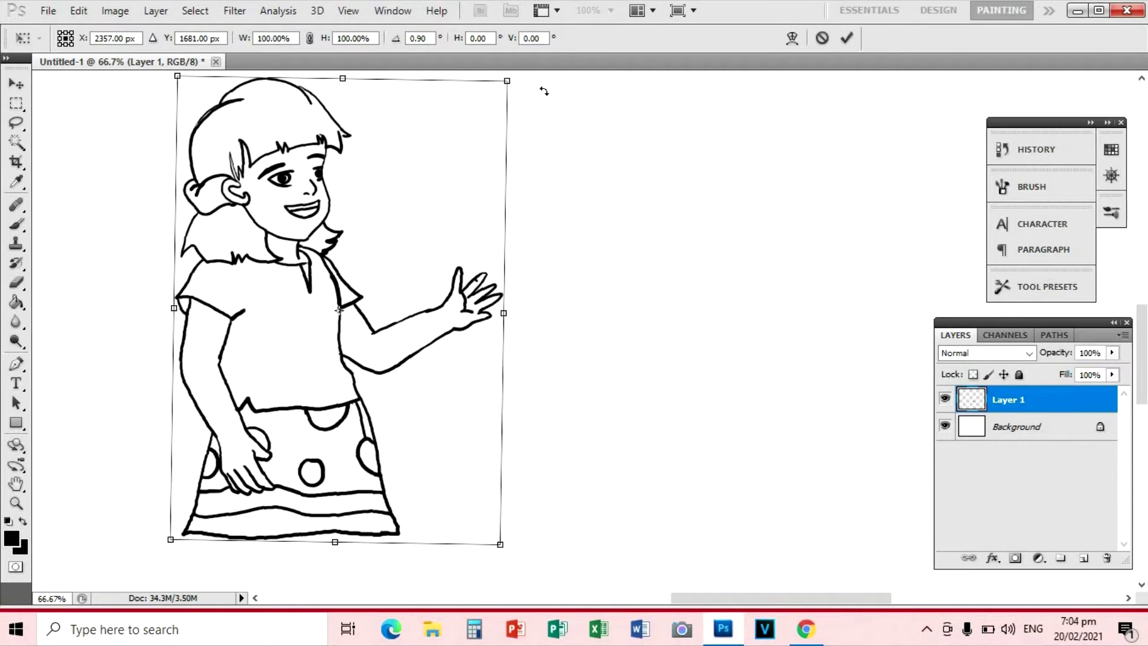
{"action": "key", "text": "Return"}
{"action": "key", "text": "v"}
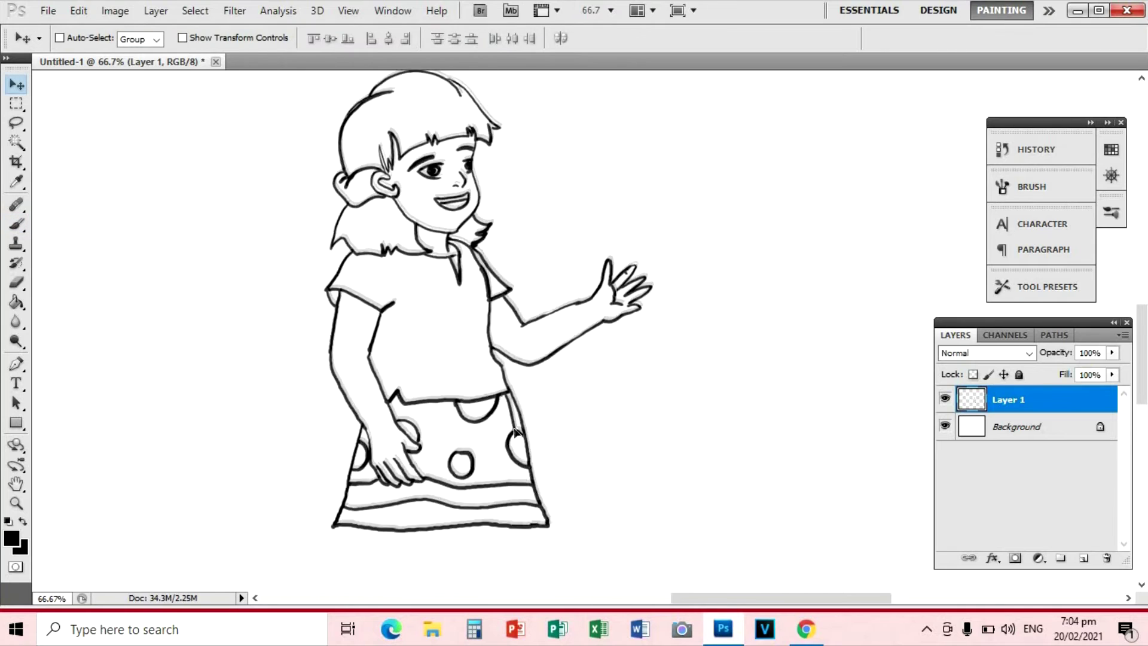
{"action": "left_click_drag", "start_coordinate": [347, 470], "coordinate": [440, 319]}
Undo the trial leg strokes and add a new layer for the legs
{"action": "key", "text": "ctrl+plus"}
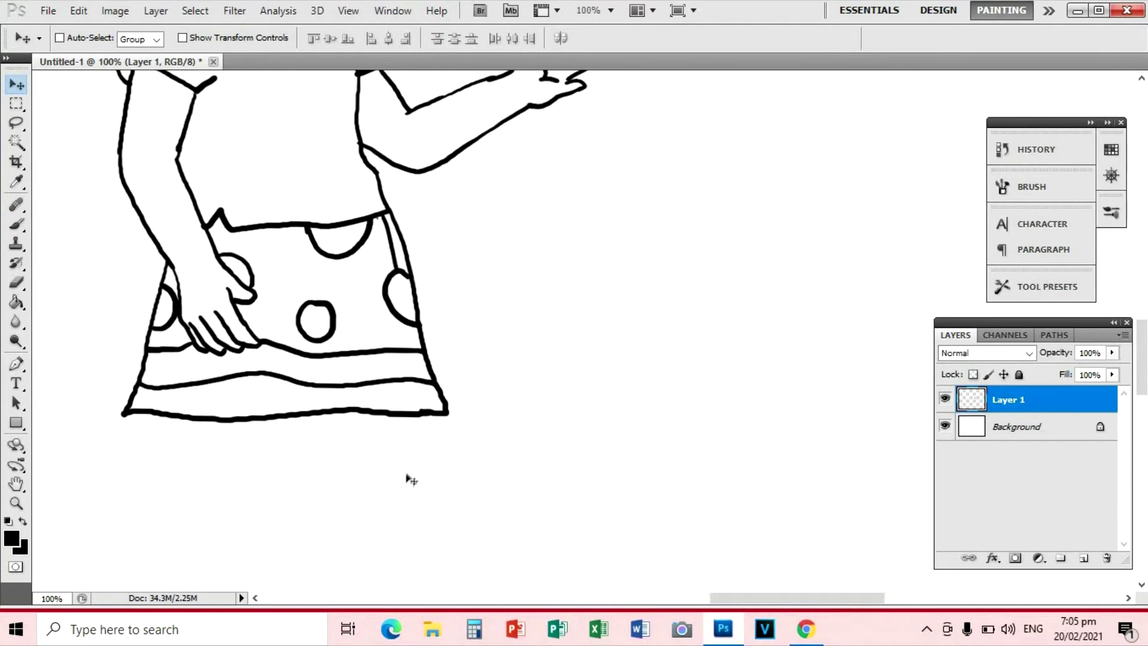
{"action": "key", "text": "ctrl+minus"}
{"action": "key", "text": "ctrl+minus"}
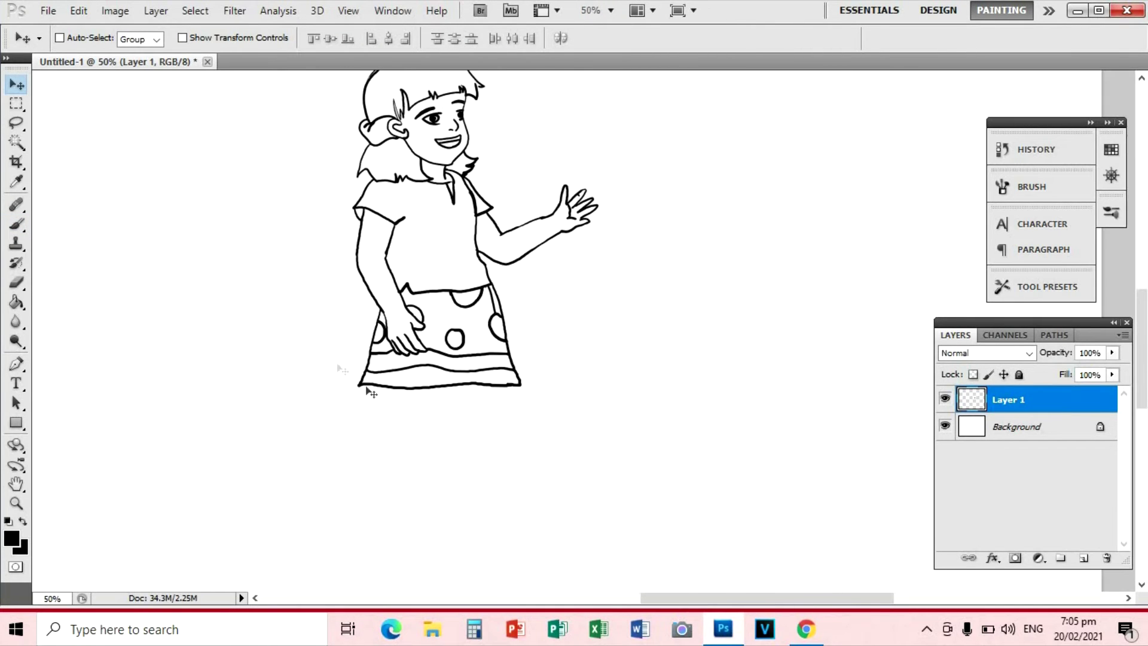
{"action": "key", "text": "b"}
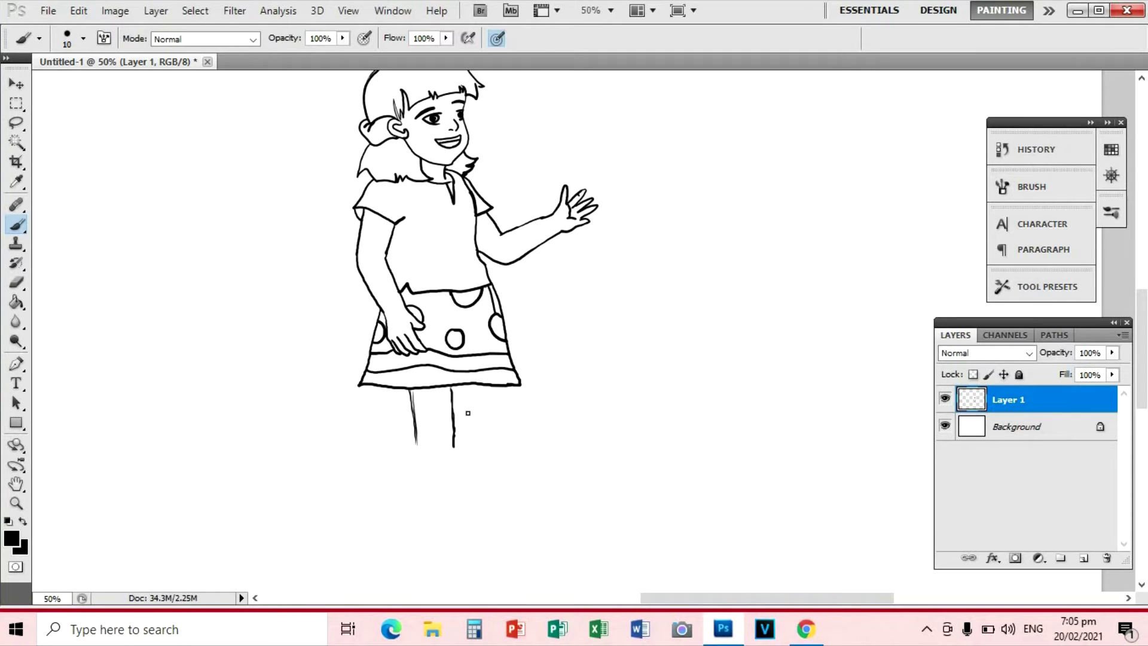
{"action": "key", "text": "ctrl+z"}
{"action": "left_click", "coordinate": [1083, 559]}
Sketch three leg lines below the skirt, then select and delete them
{"action": "scroll", "coordinate": [414, 375], "scroll_direction": "up", "scroll_amount": 1}
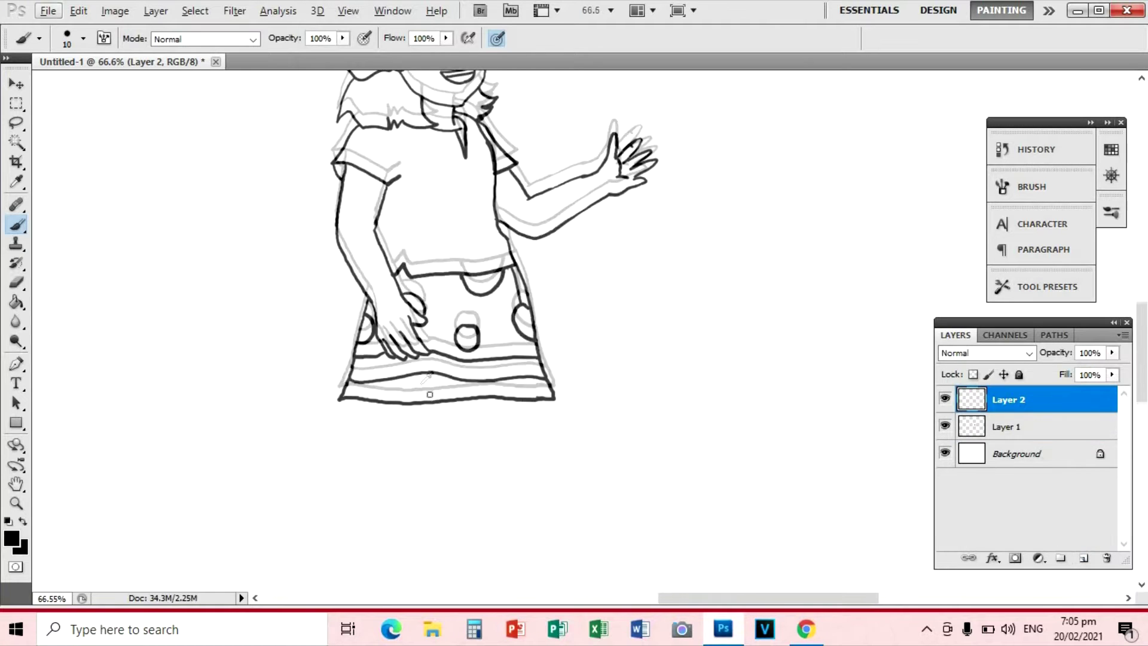
{"action": "scroll", "coordinate": [436, 371], "scroll_direction": "down", "scroll_amount": 2}
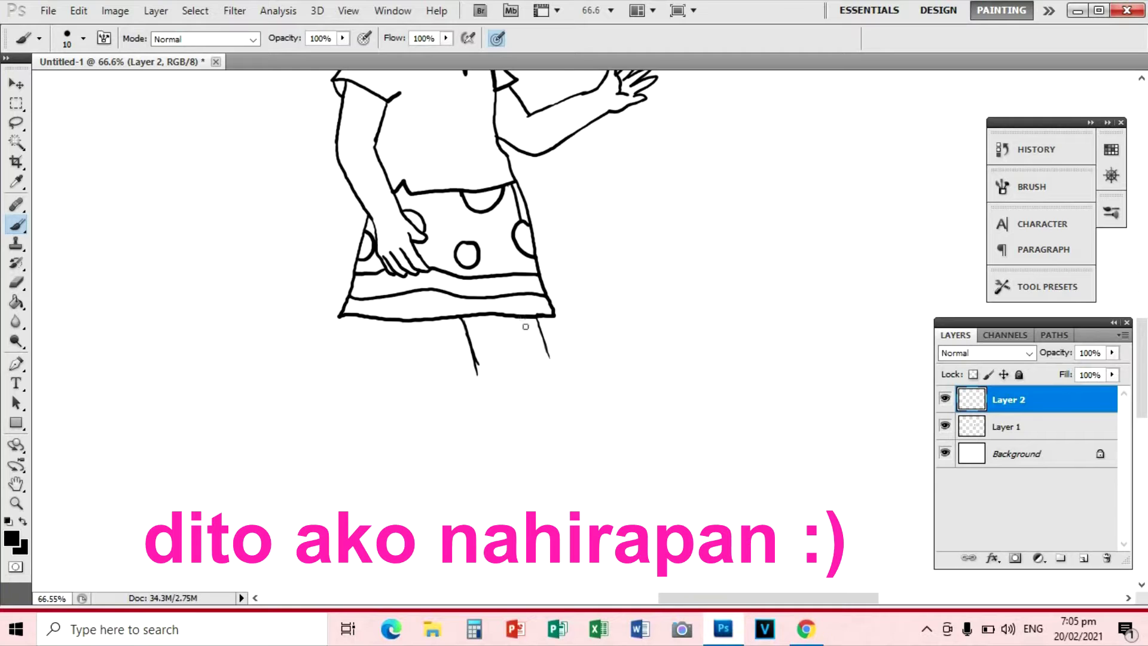
{"action": "left_click_drag", "start_coordinate": [539, 359], "coordinate": [539, 413]}
{"action": "left_click_drag", "start_coordinate": [477, 366], "coordinate": [481, 420]}
{"action": "mouse_move", "coordinate": [411, 402]}
{"action": "left_mouse_down"}
{"action": "mouse_move", "coordinate": [392, 321]}
{"action": "mouse_move", "coordinate": [410, 399]}
{"action": "left_mouse_up"}
{"action": "left_click_drag", "start_coordinate": [628, 315], "coordinate": [598, 421]}
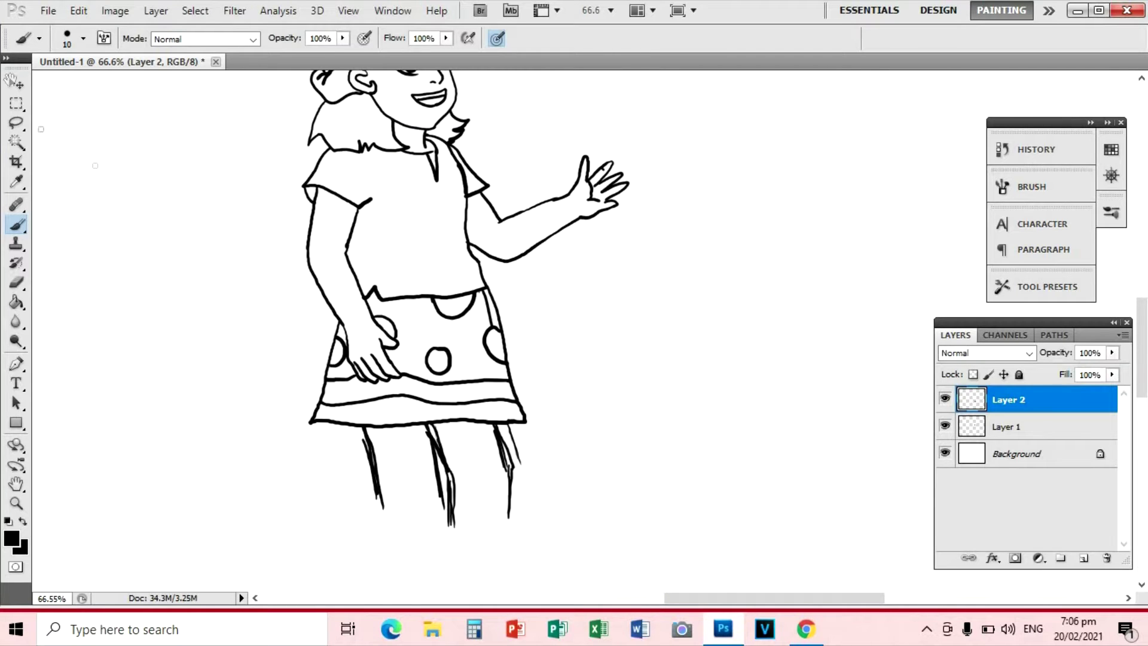
{"action": "key", "text": "m"}
{"action": "left_click_drag", "start_coordinate": [590, 564], "coordinate": [291, 394]}
{"action": "key", "text": "Delete"}
{"action": "key", "text": "ctrl+d"}
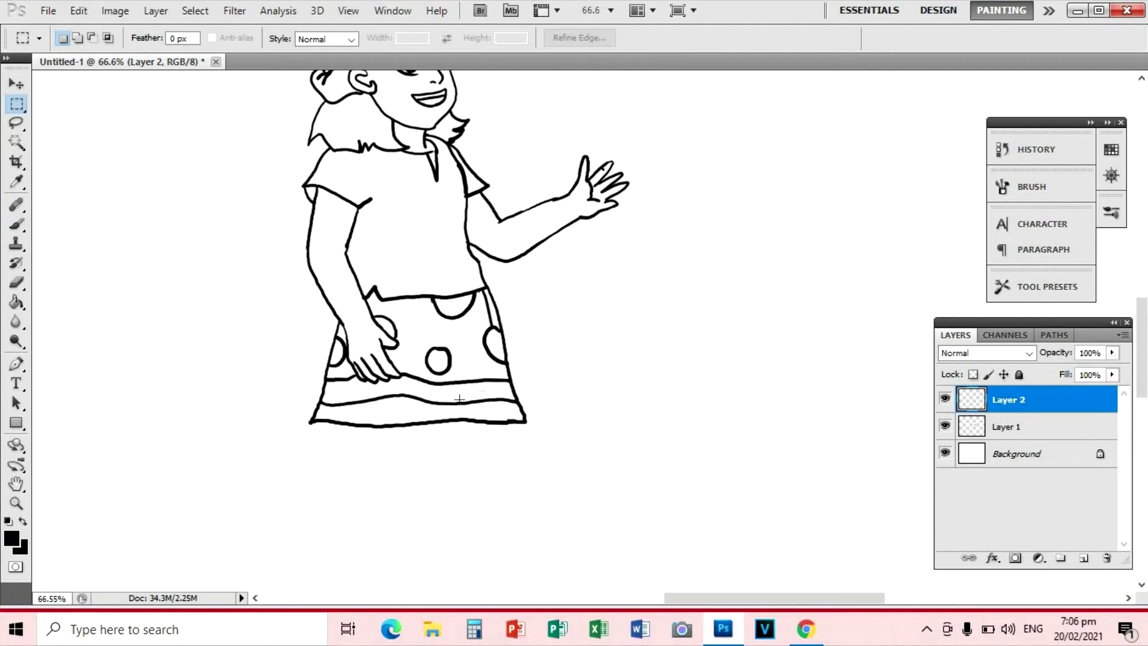
Redraw longer leg lines, then select, delete and deselect them again
{"action": "key", "text": "b"}
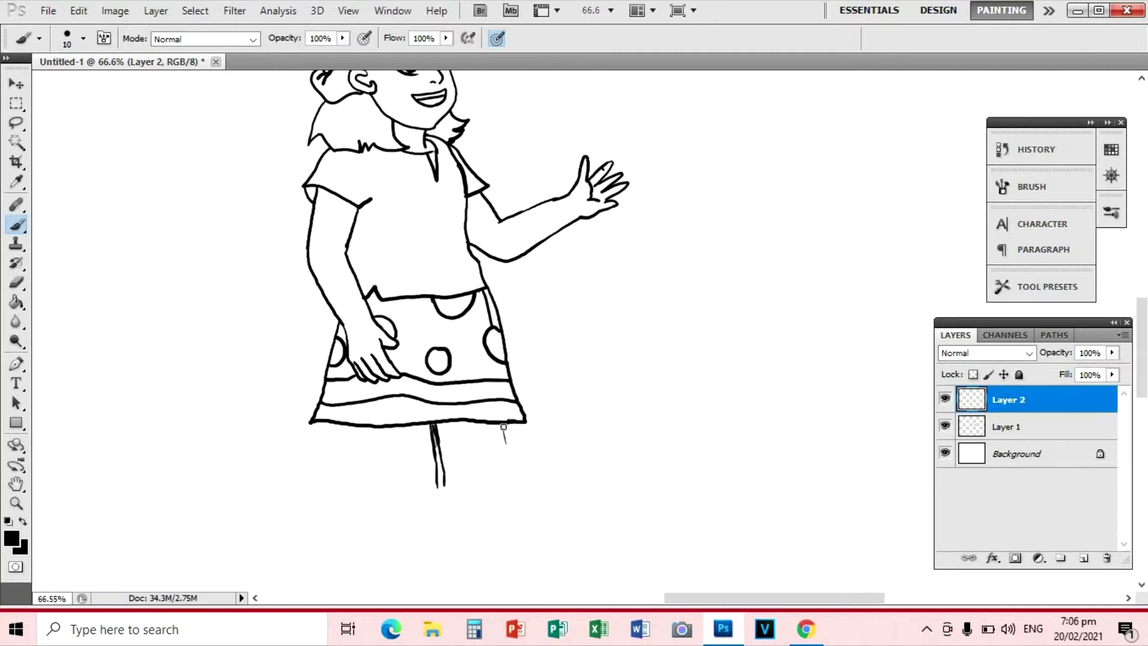
{"action": "left_click_drag", "start_coordinate": [501, 425], "coordinate": [505, 504]}
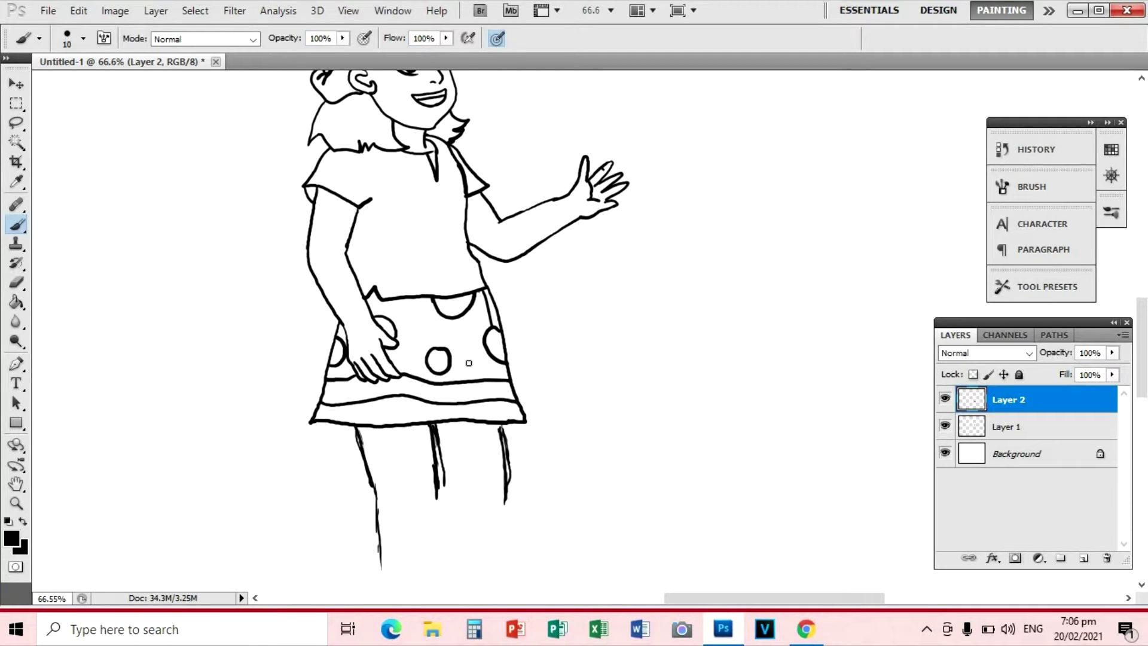
{"action": "left_click_drag", "start_coordinate": [376, 501], "coordinate": [378, 574]}
{"action": "left_click_drag", "start_coordinate": [438, 500], "coordinate": [435, 558]}
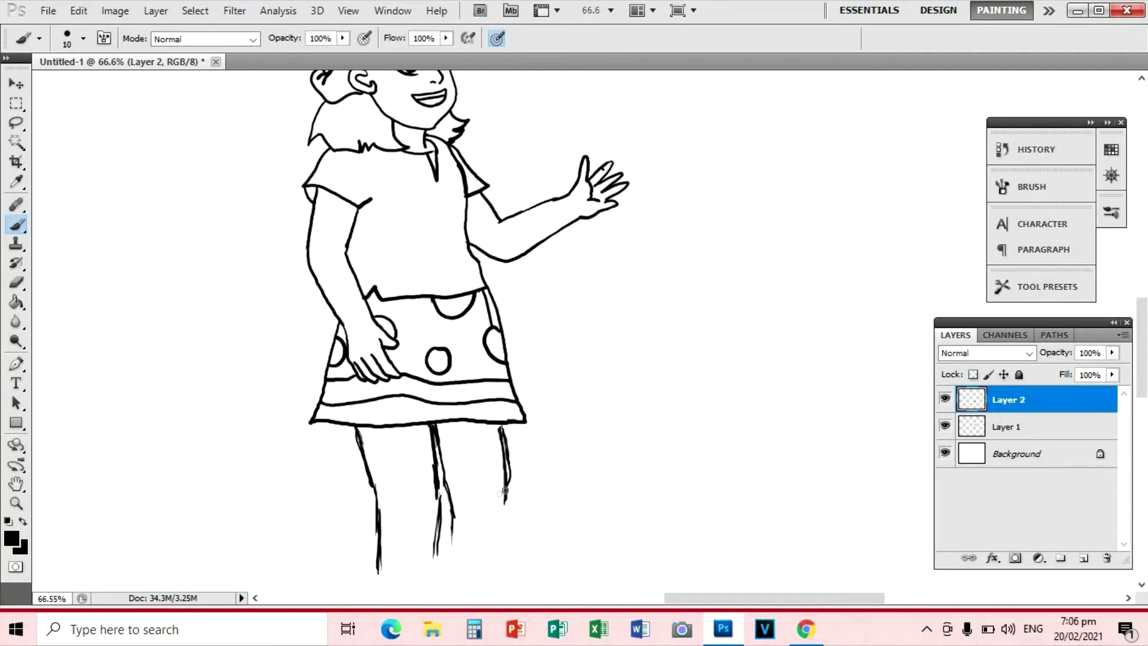
{"action": "key", "text": "ctrl+minus"}
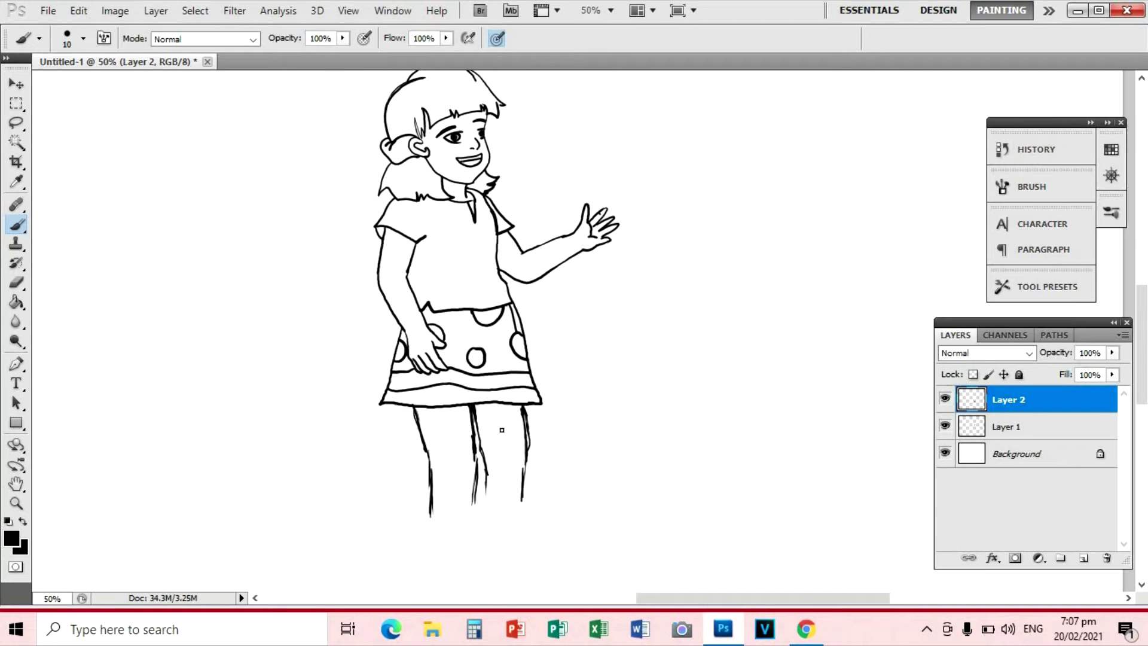
{"action": "key", "text": "m"}
{"action": "left_click_drag", "start_coordinate": [405, 436], "coordinate": [539, 597]}
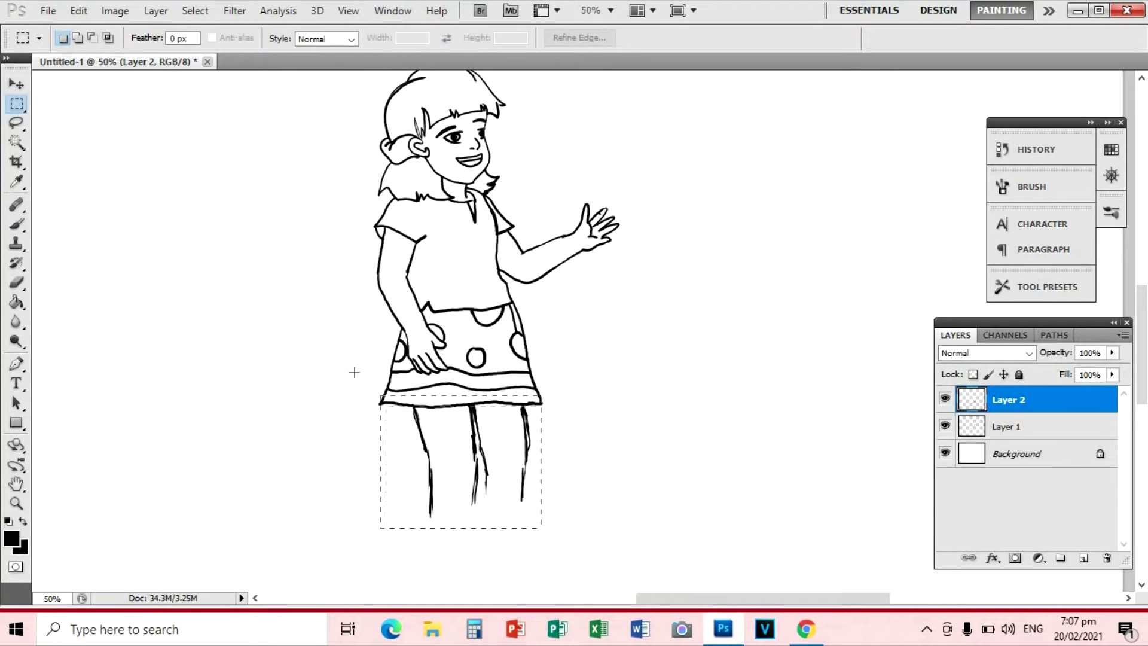
{"action": "left_click_drag", "start_coordinate": [353, 372], "coordinate": [538, 526]}
{"action": "key", "text": "Delete"}
{"action": "key", "text": "ctrl+d"}
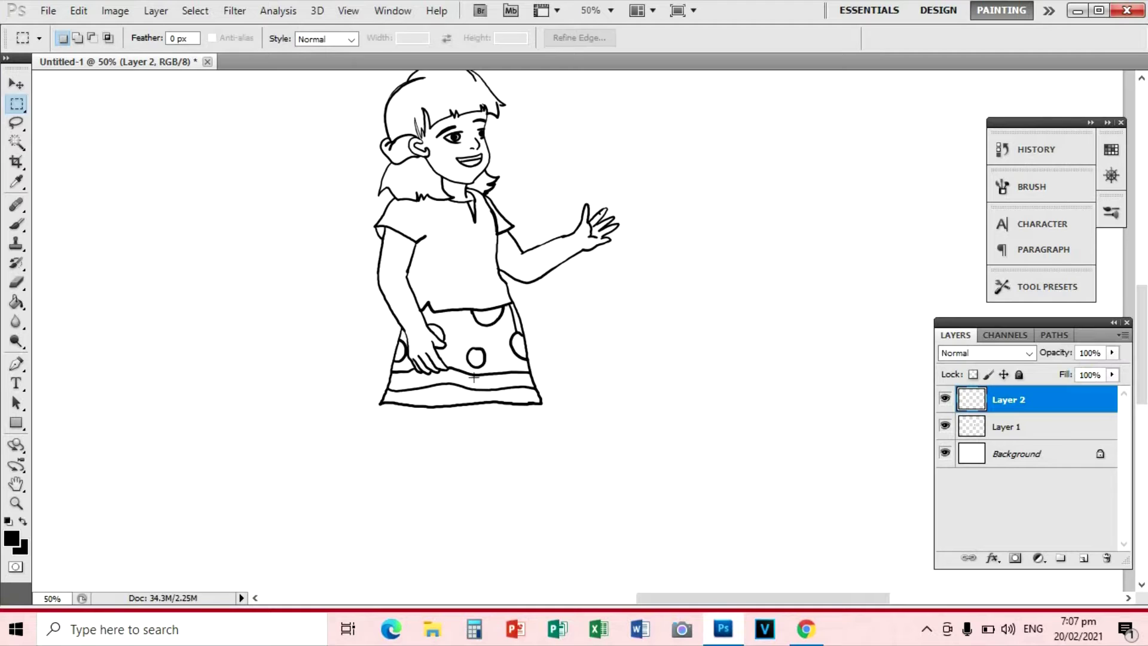
Sketch legs and chunky shoes, tilt them slightly with Free Transform, and add Layer 3
{"action": "key", "text": "b"}
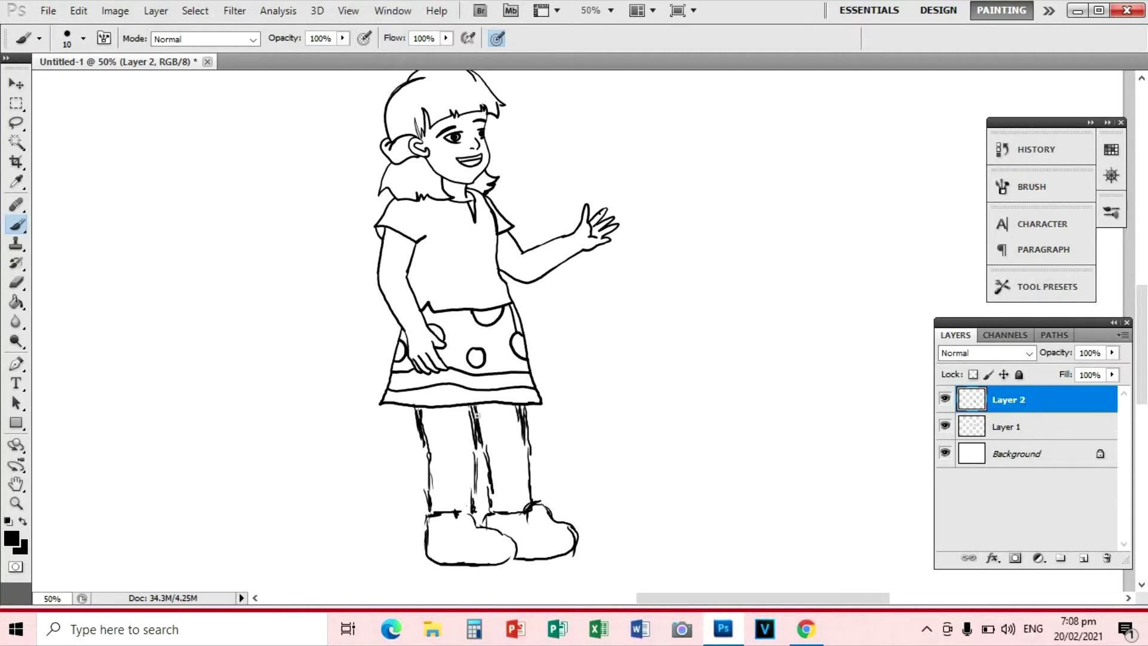
{"action": "key", "text": "ctrl+t"}
{"action": "left_click_drag", "start_coordinate": [675, 383], "coordinate": [610, 400]}
{"action": "left_click_drag", "start_coordinate": [536, 430], "coordinate": [530, 430]}
{"action": "left_click_drag", "start_coordinate": [609, 406], "coordinate": [526, 450]}
{"action": "scroll", "coordinate": [525, 538], "scroll_direction": "up", "scroll_amount": 3}
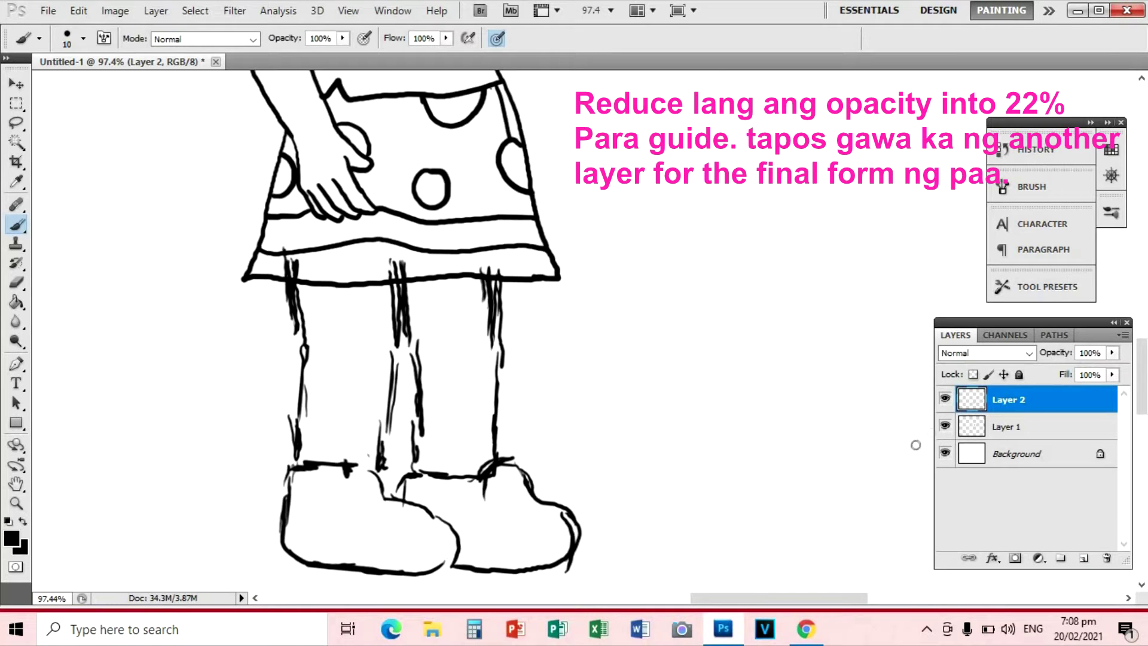
{"action": "left_click", "coordinate": [1084, 558]}
Fade the Layer 2 leg sketch to 22% opacity
{"action": "left_click", "coordinate": [949, 428]}
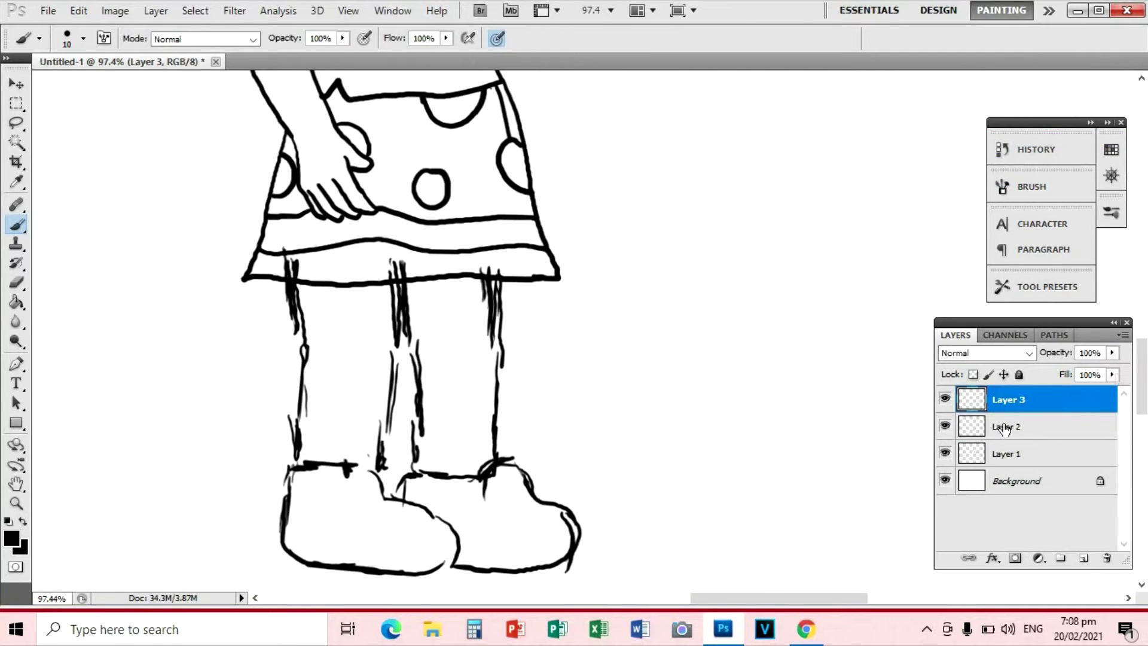
{"action": "left_click", "coordinate": [1011, 427]}
{"action": "left_click", "coordinate": [1112, 353]}
{"action": "left_click_drag", "start_coordinate": [1104, 369], "coordinate": [1055, 369]}
On Layer 3, trace clean leg outlines and both shoes over the faded sketch
{"action": "left_click", "coordinate": [1045, 404]}
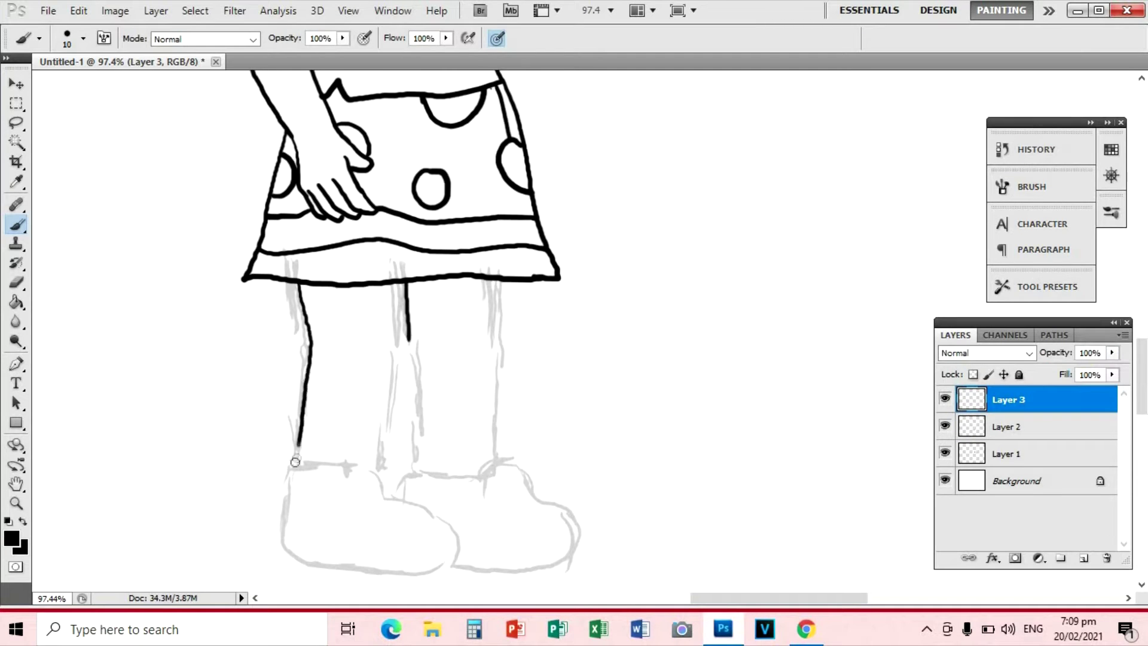
{"action": "left_click_drag", "start_coordinate": [410, 359], "coordinate": [379, 471]}
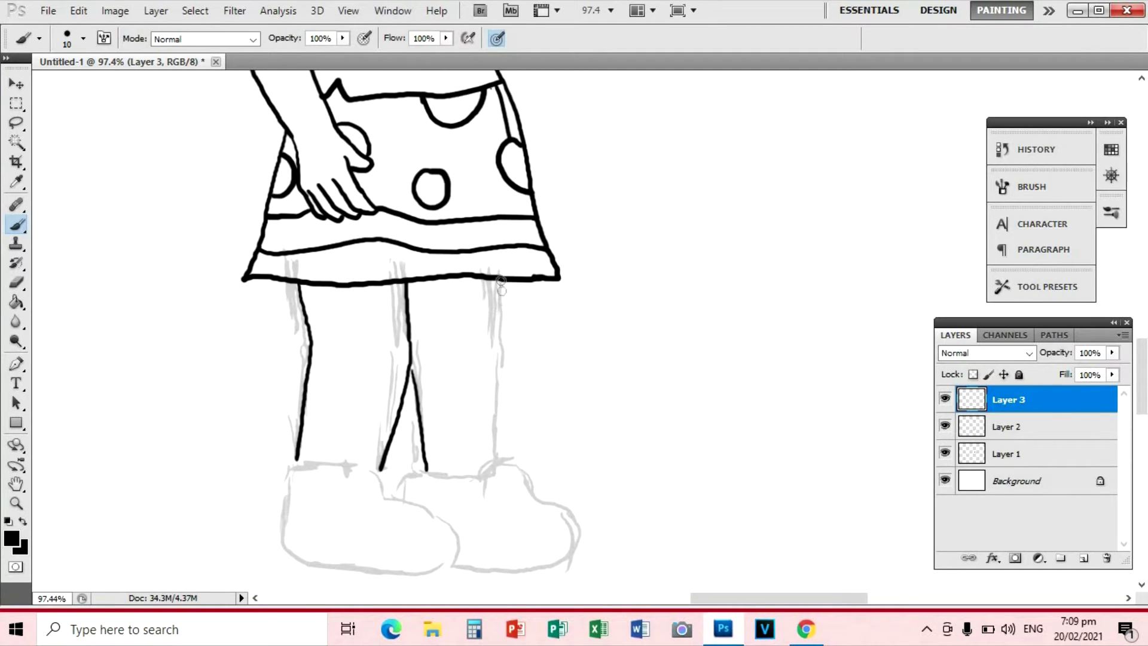
{"action": "left_click_drag", "start_coordinate": [501, 279], "coordinate": [503, 459]}
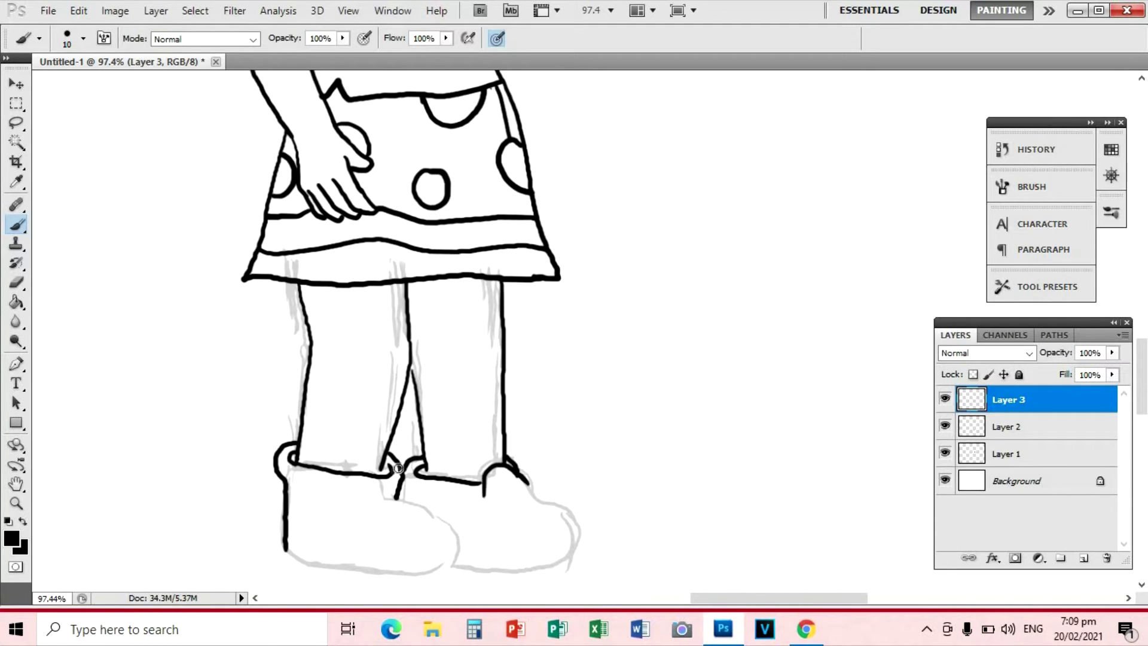
{"action": "mouse_move", "coordinate": [330, 545]}
{"action": "left_mouse_down"}
{"action": "mouse_move", "coordinate": [330, 453]}
{"action": "mouse_move", "coordinate": [430, 494]}
{"action": "left_mouse_up"}
{"action": "mouse_move", "coordinate": [521, 388]}
{"action": "left_mouse_down"}
{"action": "mouse_move", "coordinate": [571, 395]}
{"action": "mouse_move", "coordinate": [475, 474]}
{"action": "left_mouse_up"}
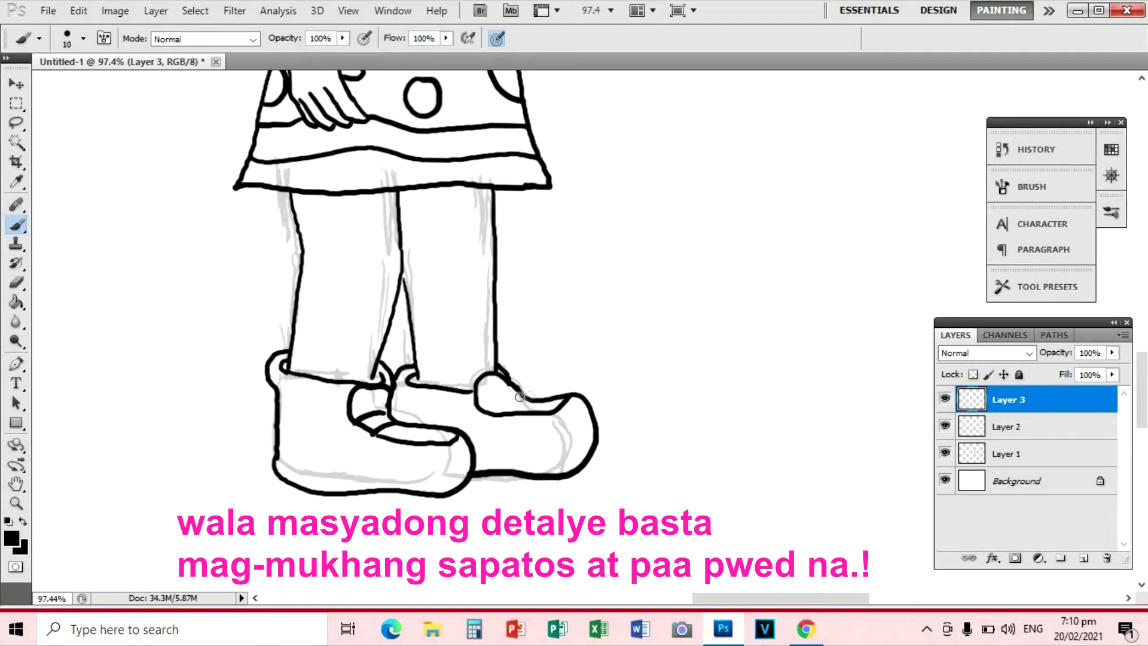
{"action": "left_click_drag", "start_coordinate": [377, 507], "coordinate": [463, 494]}
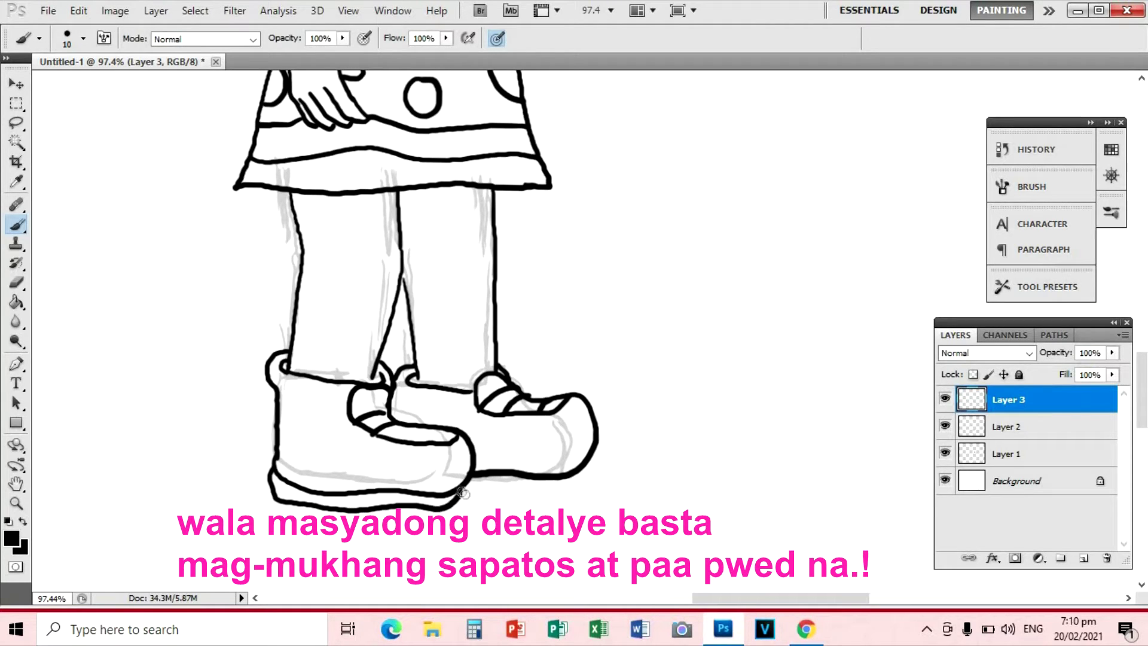
{"action": "scroll", "coordinate": [518, 395], "scroll_direction": "down", "scroll_amount": 3}
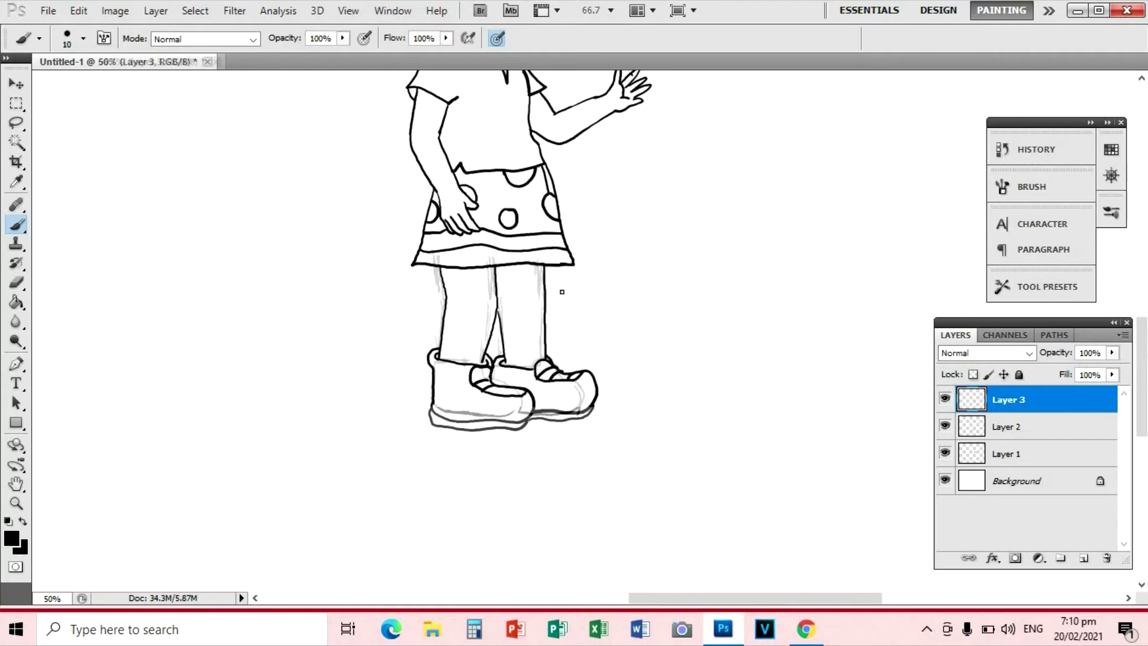
Scale the legs to about 92% width and height, and hide the leg sketch layer
{"action": "left_click_drag", "start_coordinate": [639, 333], "coordinate": [482, 418]}
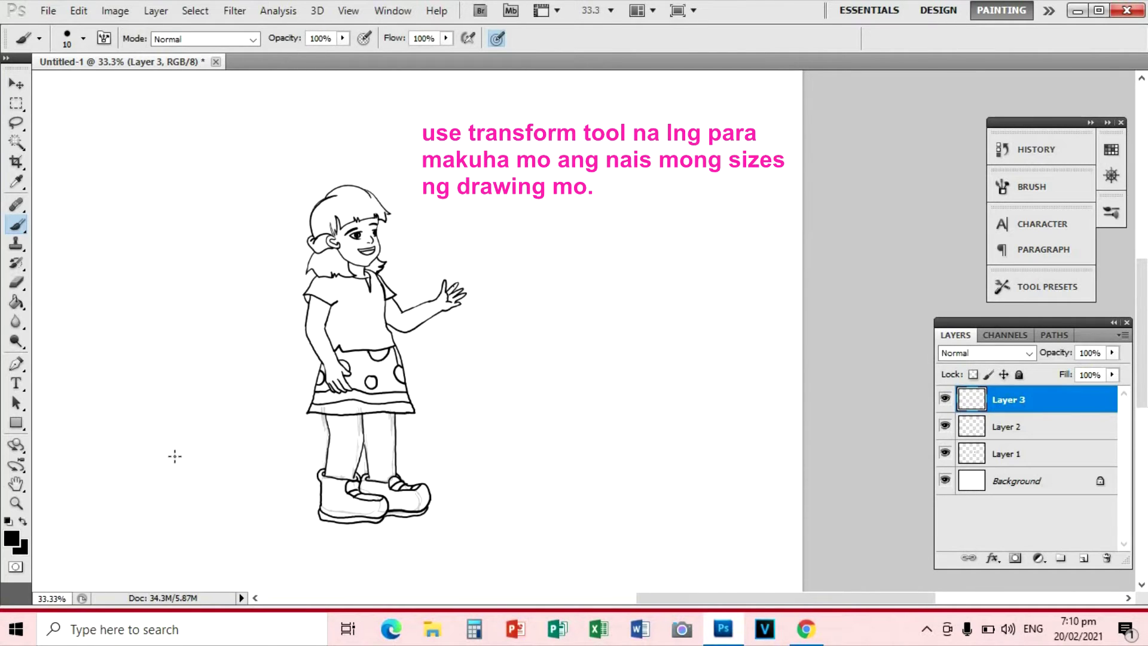
{"action": "key", "text": "ctrl+t"}
{"action": "left_click_drag", "start_coordinate": [432, 471], "coordinate": [424, 471]}
{"action": "left_click_drag", "start_coordinate": [369, 524], "coordinate": [371, 515]}
{"action": "left_click", "coordinate": [846, 38]}
{"action": "left_click", "coordinate": [945, 426]}
{"action": "scroll", "coordinate": [565, 412], "scroll_direction": "up", "scroll_amount": 2}
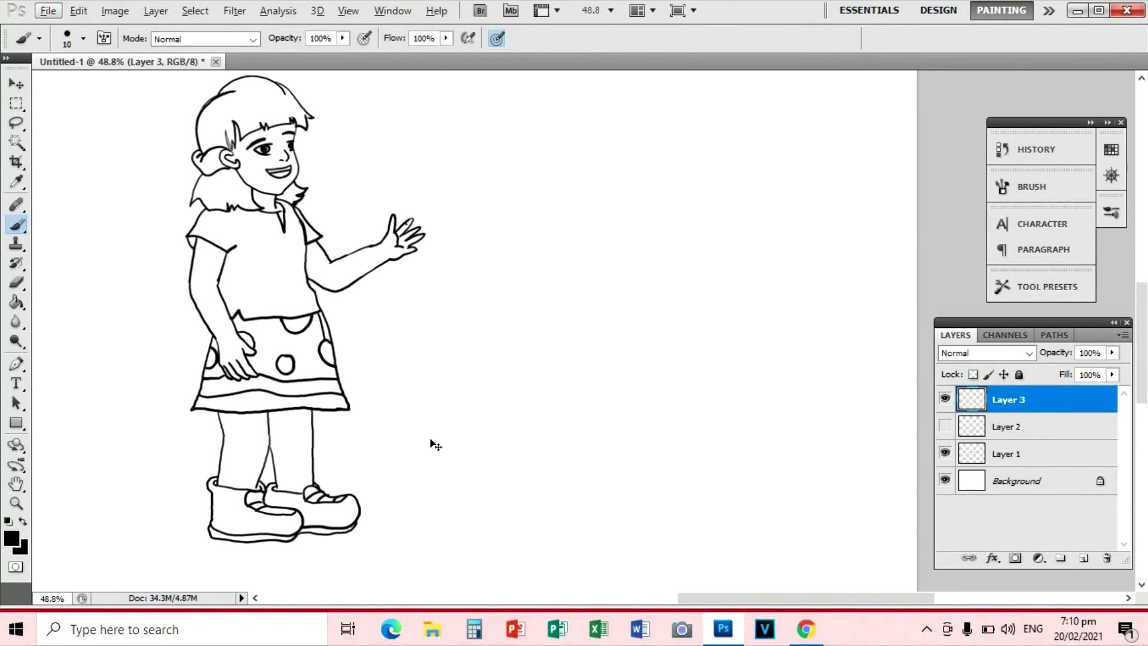
Squeeze the legs narrower and nudge them up slightly under the skirt
{"action": "key", "text": "ctrl+t"}
{"action": "left_click_drag", "start_coordinate": [208, 476], "coordinate": [216, 476]}
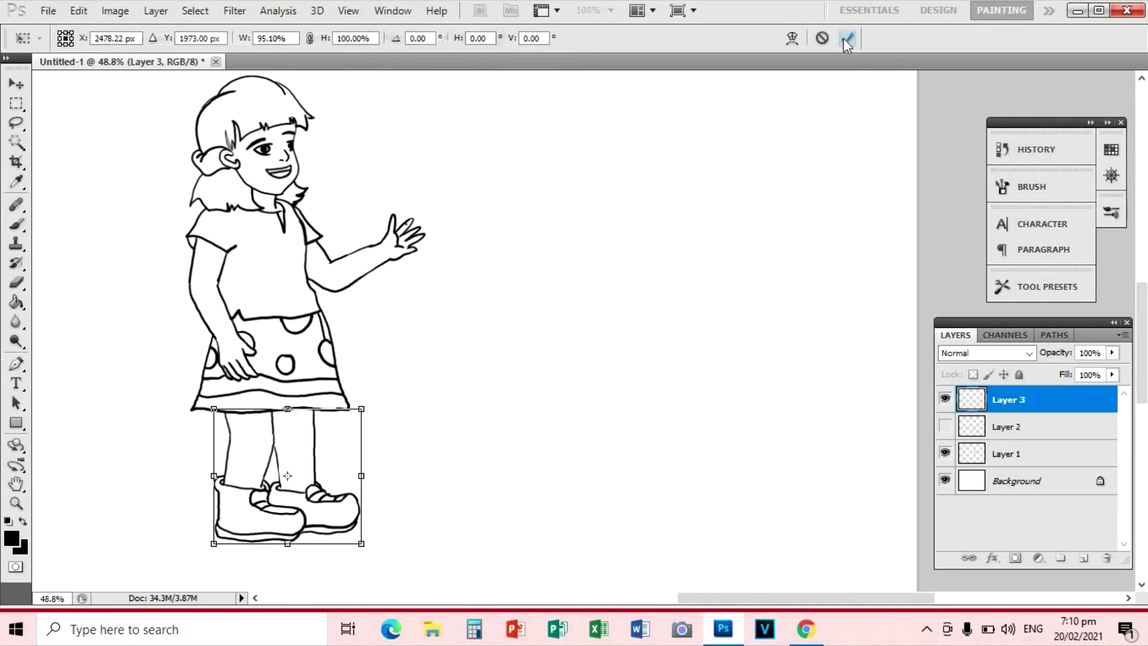
{"action": "left_click", "coordinate": [846, 38]}
{"action": "key", "text": "v"}
{"action": "key", "text": "Up"}
{"action": "key", "text": "Up"}
{"action": "key", "text": "Up"}
{"action": "key", "text": "Up"}
{"action": "key", "text": "Up"}
{"action": "key", "text": "Up"}
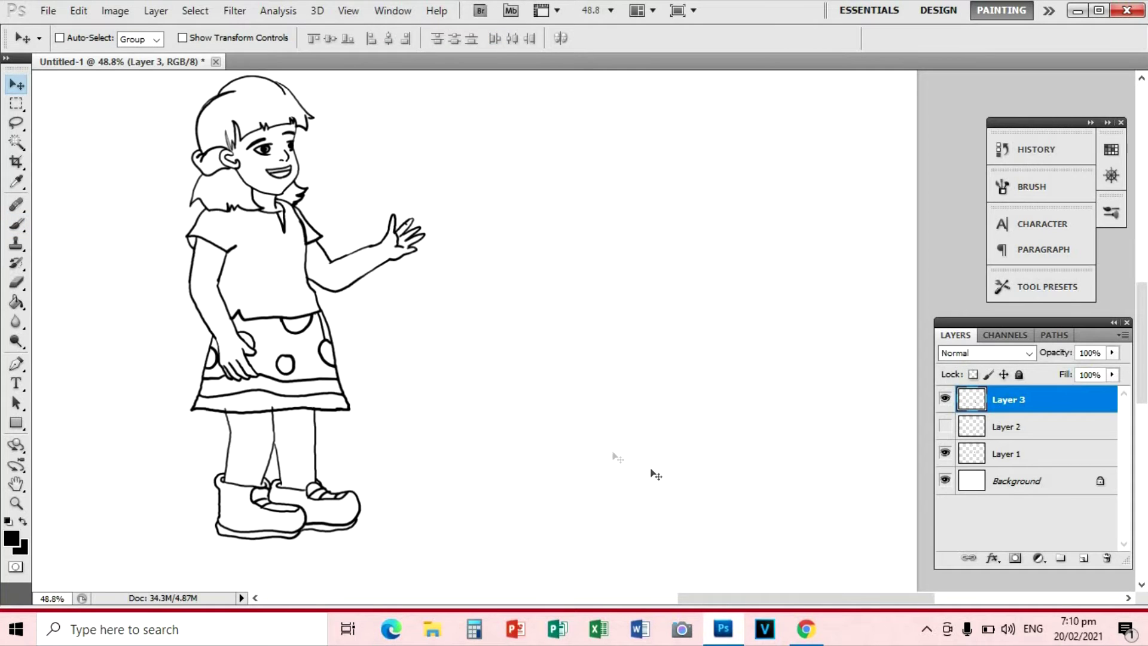
With Layers 1–3 selected, tilt the whole drawing about 1.26°
{"action": "left_click", "coordinate": [998, 457], "text": "shift"}
{"action": "left_click_drag", "start_coordinate": [500, 441], "coordinate": [640, 465]}
{"action": "key", "text": "ctrl+t"}
{"action": "left_click_drag", "start_coordinate": [644, 134], "coordinate": [699, 128]}
{"action": "key", "text": "Return"}
{"action": "scroll", "coordinate": [526, 218], "scroll_direction": "up", "scroll_amount": 1}
Merge the three line-art layers into Layer 3 with Ctrl+E
{"action": "key", "text": "ctrl+e"}
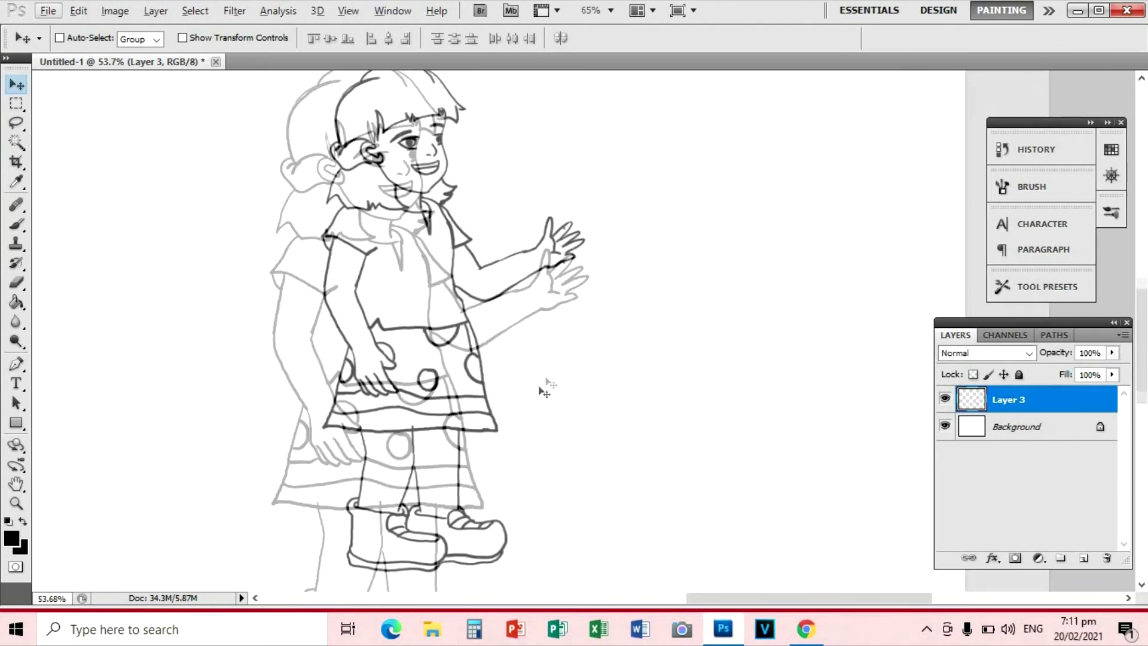
{"action": "scroll", "coordinate": [410, 435], "scroll_direction": "up", "scroll_amount": 11}
{"action": "scroll", "coordinate": [387, 461], "scroll_direction": "up", "scroll_amount": 3}
{"action": "key", "text": "e"}
{"action": "left_click", "coordinate": [78, 10]}
{"action": "mouse_move", "coordinate": [124, 450]}
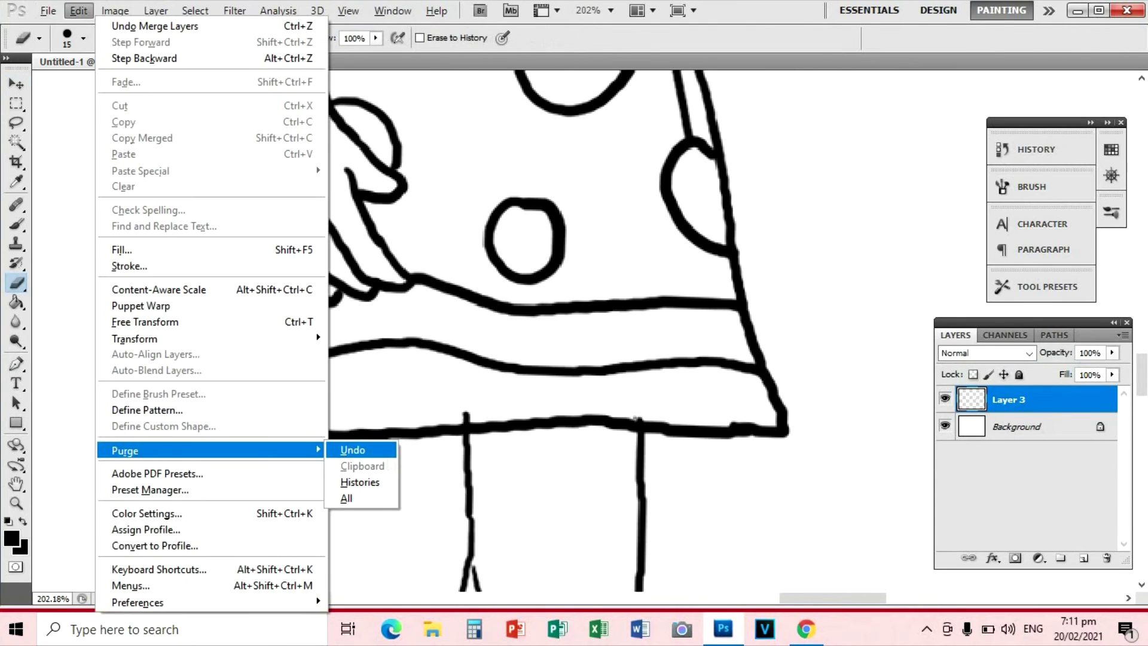
{"action": "left_click", "coordinate": [650, 338]}
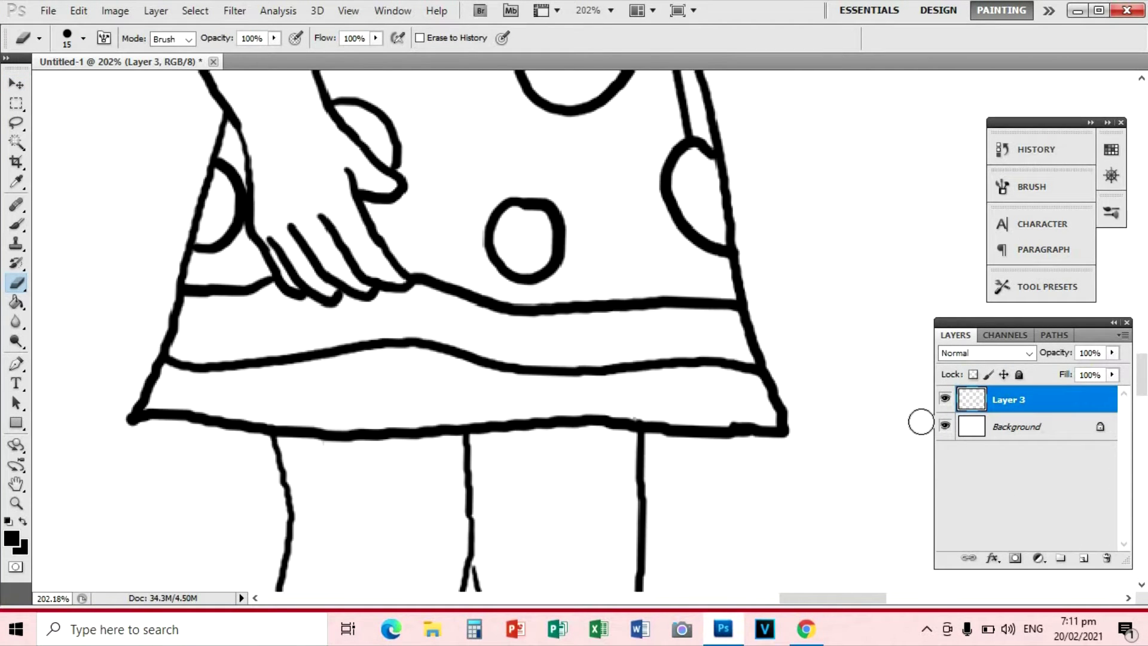
{"action": "scroll", "coordinate": [605, 446], "scroll_direction": "down", "scroll_amount": 5}
{"action": "scroll", "coordinate": [598, 419], "scroll_direction": "down", "scroll_amount": 4}
{"action": "scroll", "coordinate": [445, 289], "scroll_direction": "up", "scroll_amount": 3}
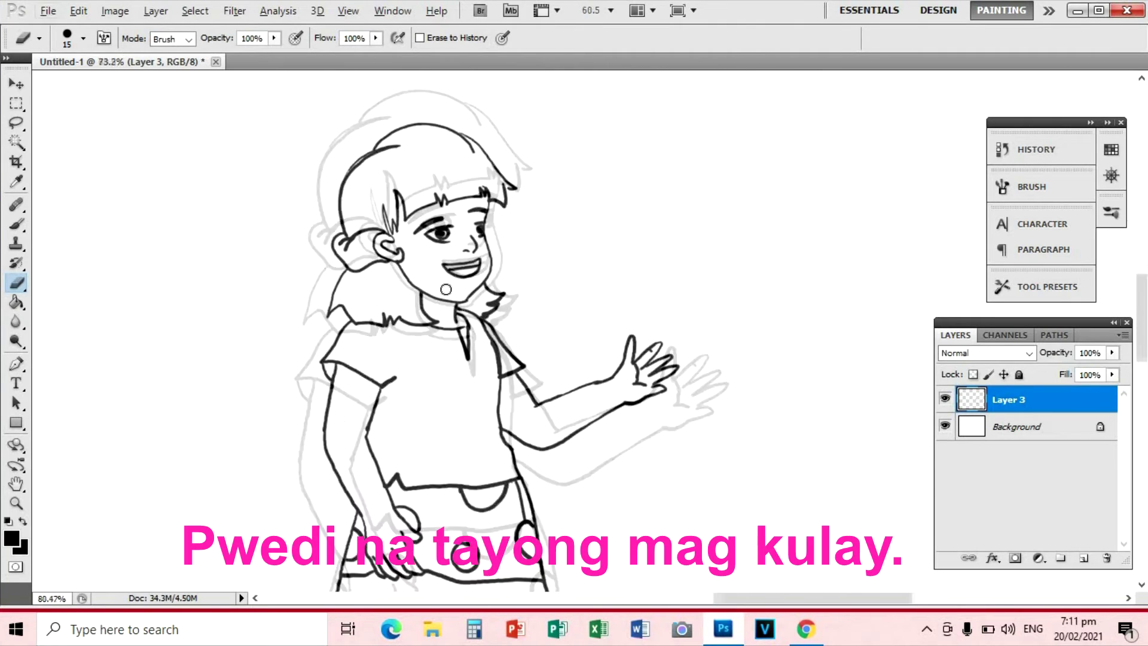
{"action": "scroll", "coordinate": [445, 289], "scroll_direction": "up", "scroll_amount": 3}
With the Paint Bucket, fill the face, neck, arm and both legs peach
{"action": "left_click", "coordinate": [17, 303]}
{"action": "left_click", "coordinate": [1112, 149]}
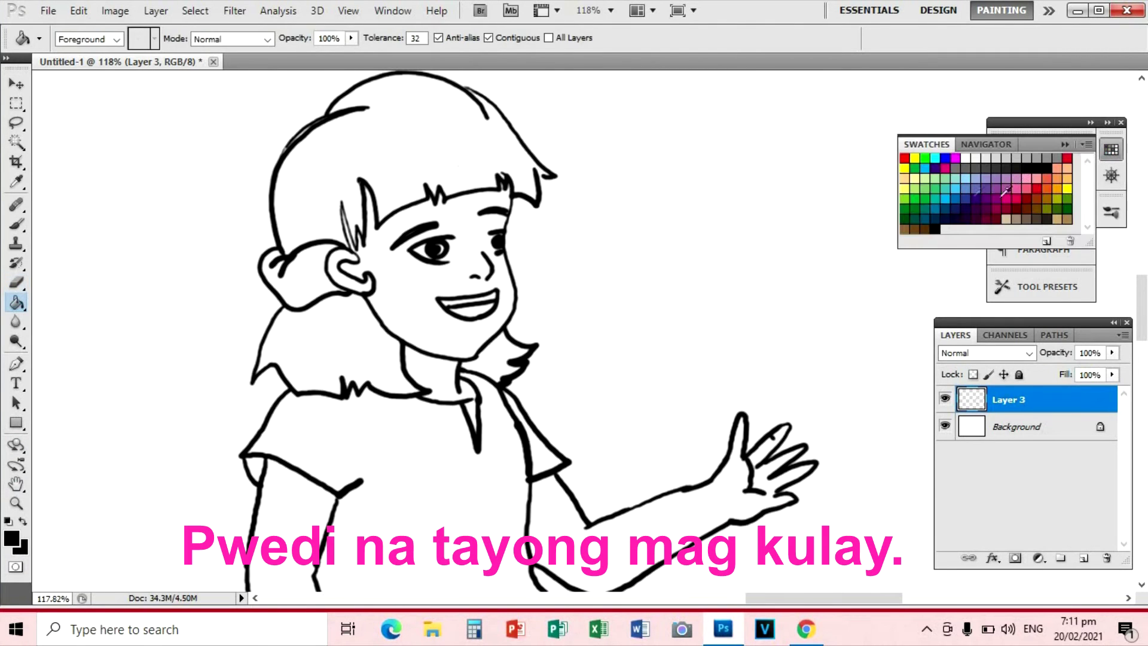
{"action": "left_click", "coordinate": [1068, 168]}
{"action": "left_click", "coordinate": [460, 281]}
{"action": "left_click", "coordinate": [442, 374]}
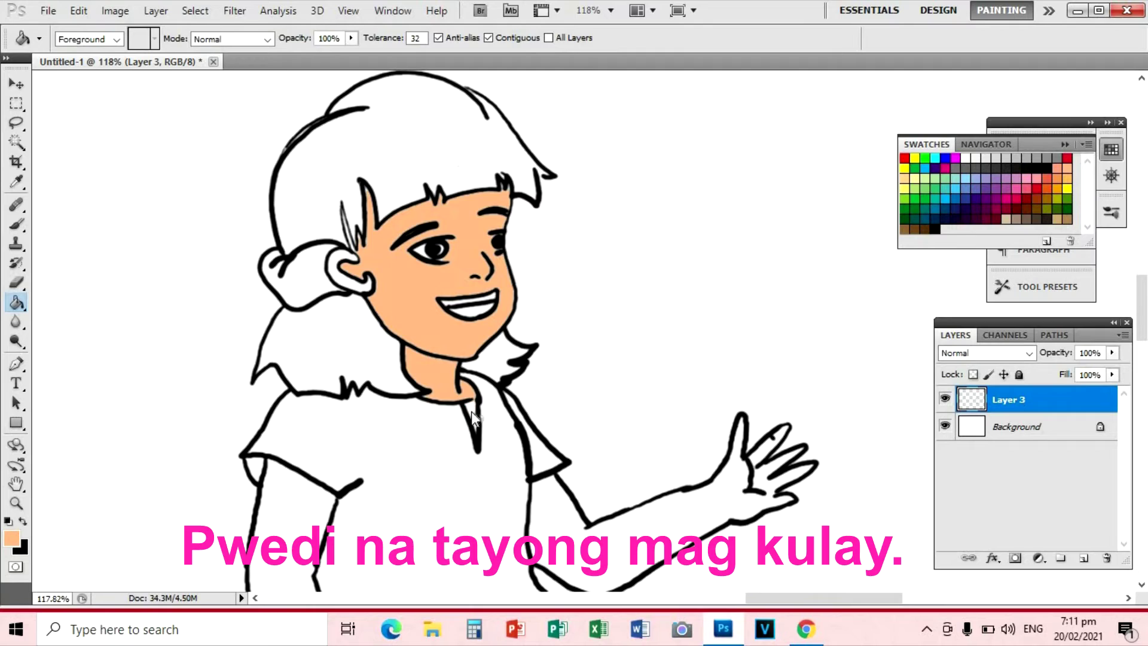
{"action": "left_click", "coordinate": [628, 515]}
{"action": "scroll", "coordinate": [771, 281], "scroll_direction": "down", "scroll_amount": 3}
{"action": "scroll", "coordinate": [335, 376], "scroll_direction": "down", "scroll_amount": 5}
{"action": "left_click", "coordinate": [385, 389]}
{"action": "left_click", "coordinate": [487, 379]}
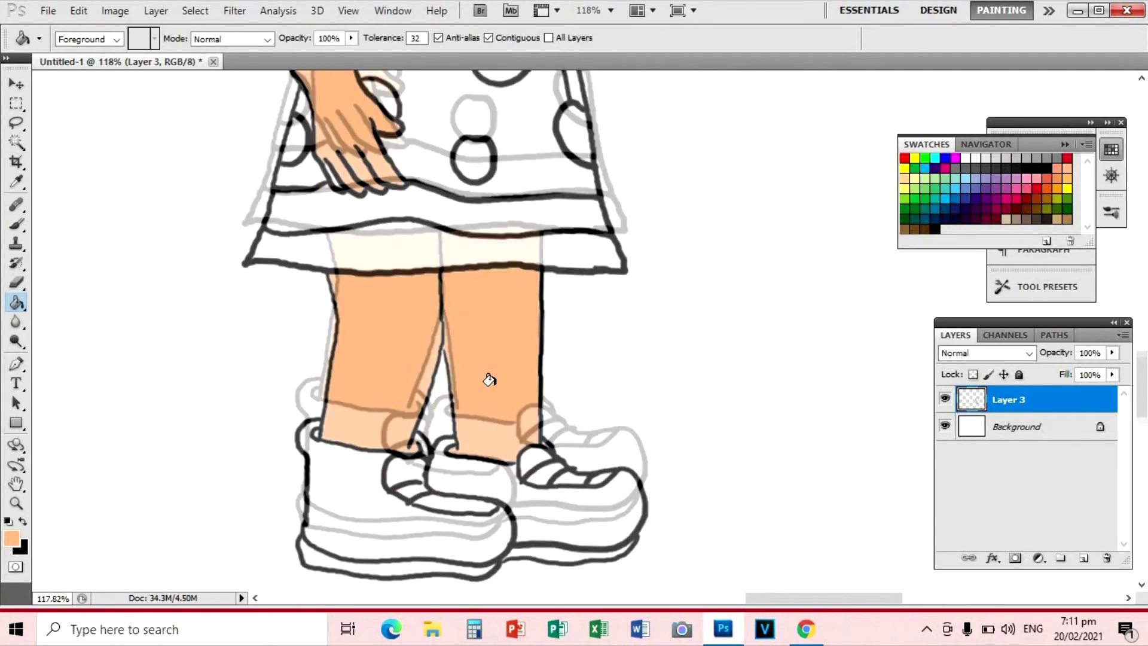
{"action": "scroll", "coordinate": [509, 237], "scroll_direction": "down", "scroll_amount": 2}
{"action": "scroll", "coordinate": [510, 238], "scroll_direction": "down", "scroll_amount": 2}
{"action": "scroll", "coordinate": [509, 238], "scroll_direction": "up", "scroll_amount": 4}
Fill the hair navy and the scrunchie red
{"action": "left_click", "coordinate": [968, 197]}
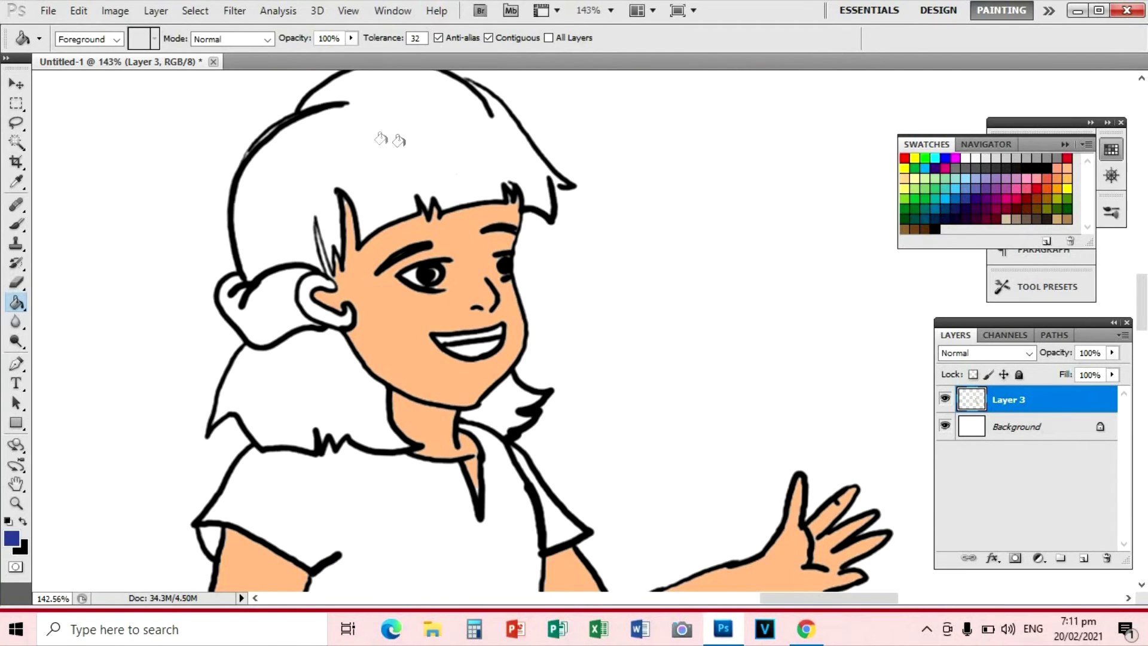
{"action": "left_click", "coordinate": [385, 141]}
{"action": "left_click", "coordinate": [467, 145]}
{"action": "left_click", "coordinate": [276, 374]}
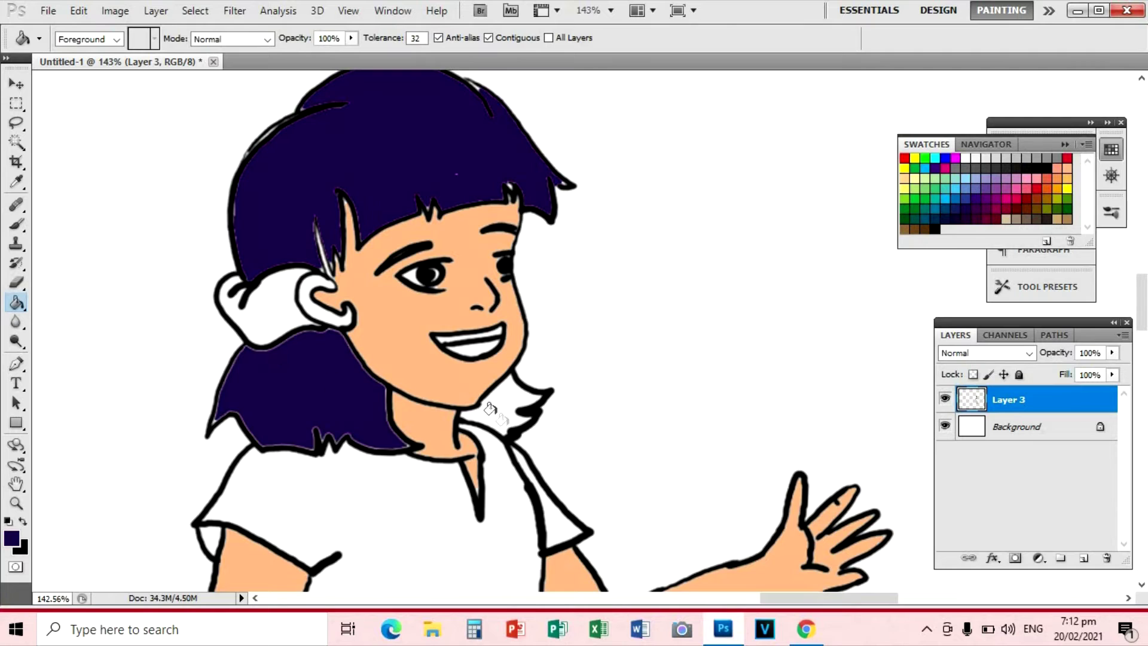
{"action": "left_click", "coordinate": [506, 401]}
{"action": "scroll", "coordinate": [511, 203], "scroll_direction": "down", "scroll_amount": 2}
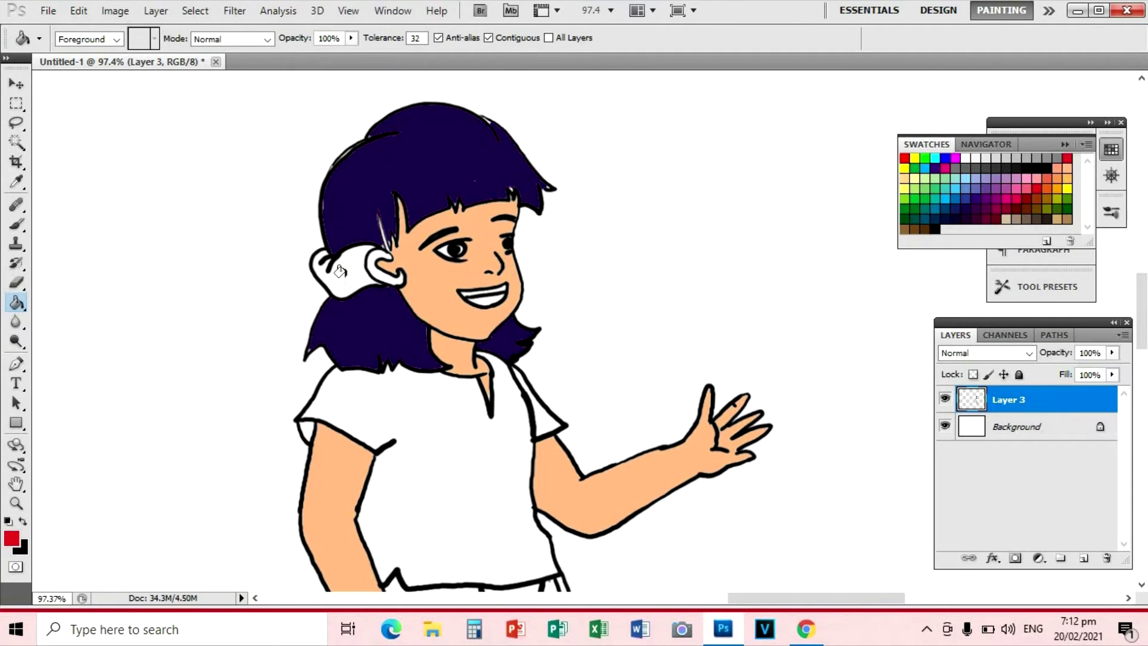
{"action": "left_click", "coordinate": [340, 271]}
{"action": "scroll", "coordinate": [340, 271], "scroll_direction": "up", "scroll_amount": 3}
Fill the inner ear with the face's sampled skin tone
{"action": "left_click", "coordinate": [1067, 168]}
{"action": "left_click", "coordinate": [323, 310]}
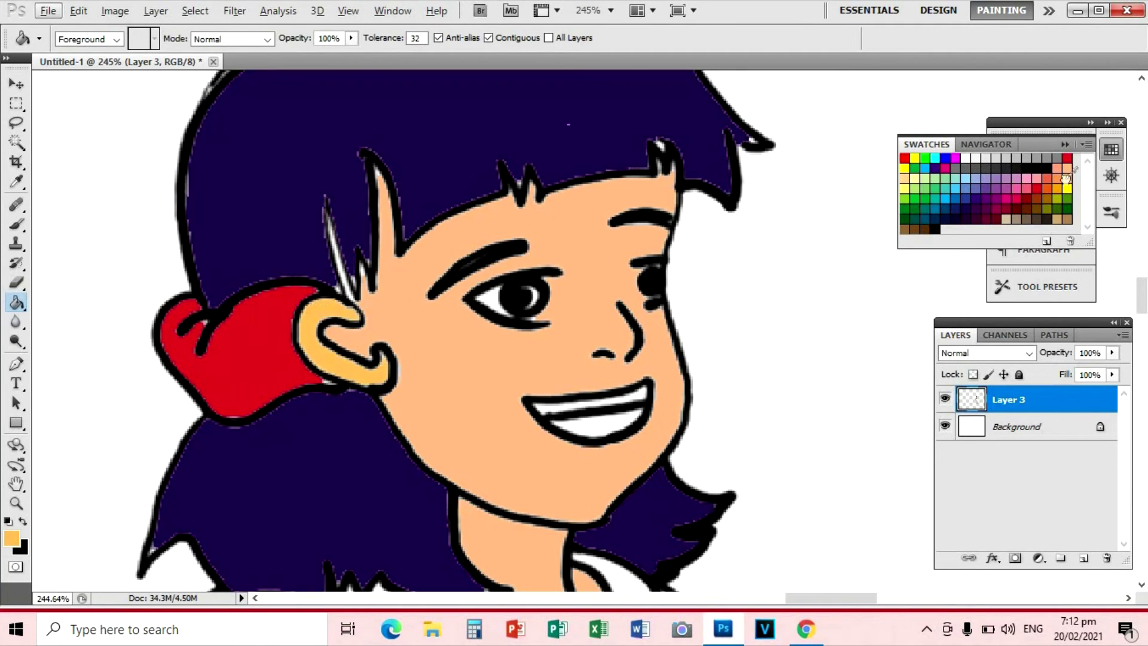
{"action": "key", "text": "i"}
{"action": "left_click", "coordinate": [398, 293]}
{"action": "key", "text": "g"}
{"action": "left_click", "coordinate": [338, 323]}
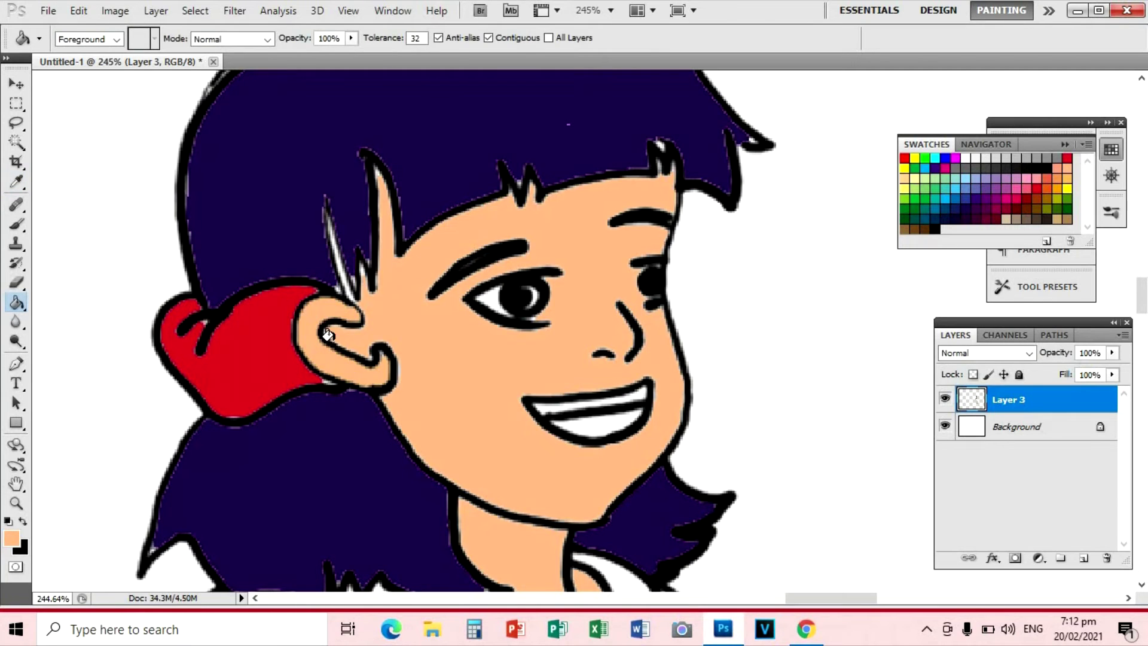
{"action": "scroll", "coordinate": [341, 326], "scroll_direction": "down", "scroll_amount": 2}
{"action": "scroll", "coordinate": [345, 329], "scroll_direction": "down", "scroll_amount": 2}
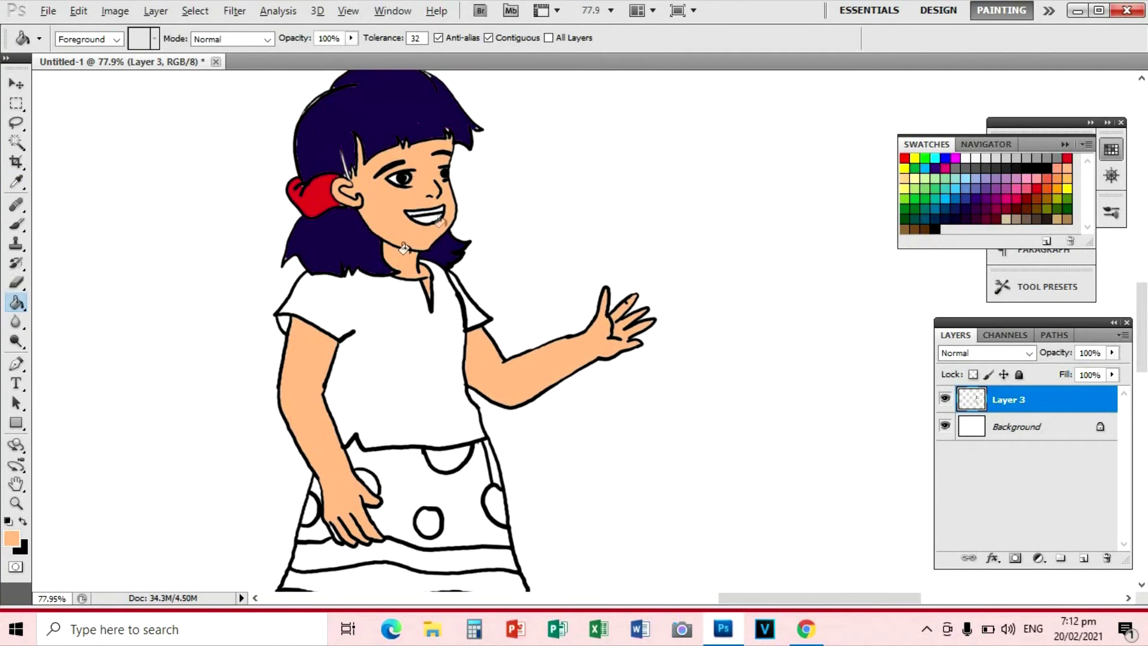
{"action": "scroll", "coordinate": [368, 191], "scroll_direction": "up", "scroll_amount": 4}
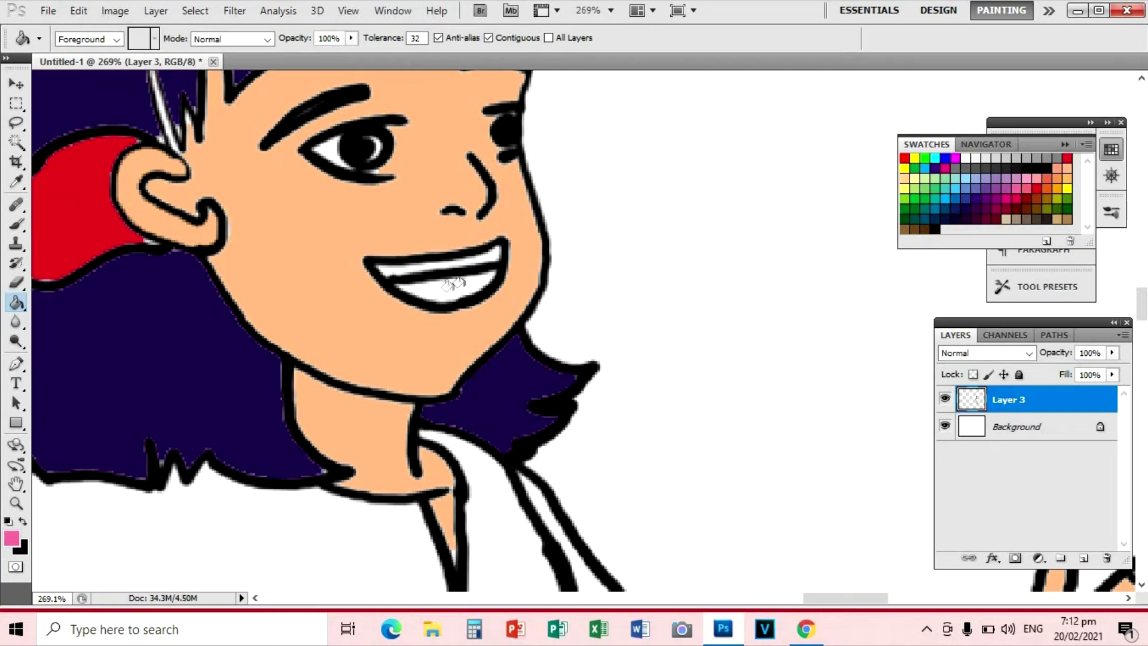
Fill the inside of the mouth red
{"action": "left_click", "coordinate": [467, 277]}
{"action": "scroll", "coordinate": [443, 272], "scroll_direction": "down", "scroll_amount": 4}
{"action": "scroll", "coordinate": [430, 257], "scroll_direction": "up", "scroll_amount": 3}
{"action": "scroll", "coordinate": [431, 257], "scroll_direction": "up", "scroll_amount": 2}
{"action": "left_click", "coordinate": [905, 158]}
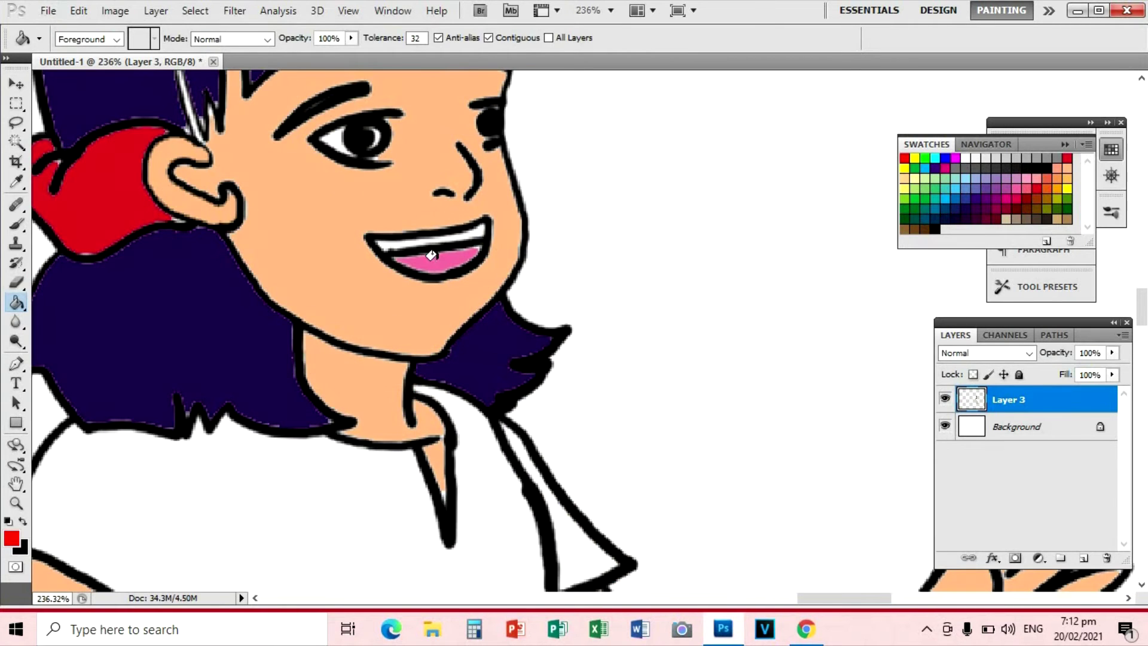
{"action": "left_click", "coordinate": [431, 254]}
{"action": "scroll", "coordinate": [431, 255], "scroll_direction": "down", "scroll_amount": 3}
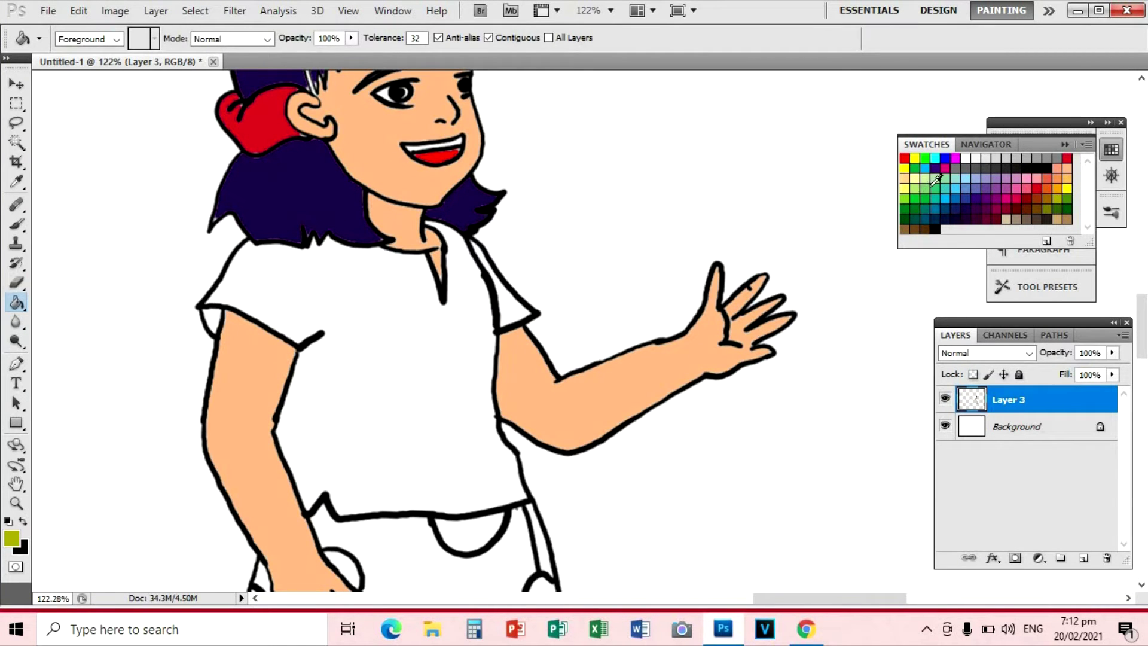
Fill the shirt magenta, replacing a rejected green trial fill
{"action": "left_click", "coordinate": [927, 159]}
{"action": "left_click", "coordinate": [401, 305]}
{"action": "key", "text": "ctrl+z"}
{"action": "left_click", "coordinate": [1021, 187]}
{"action": "left_click", "coordinate": [440, 335]}
Fill the upper, left and bottom skirt areas yellow
{"action": "scroll", "coordinate": [316, 295], "scroll_direction": "down", "scroll_amount": 2}
{"action": "scroll", "coordinate": [315, 295], "scroll_direction": "down", "scroll_amount": 3}
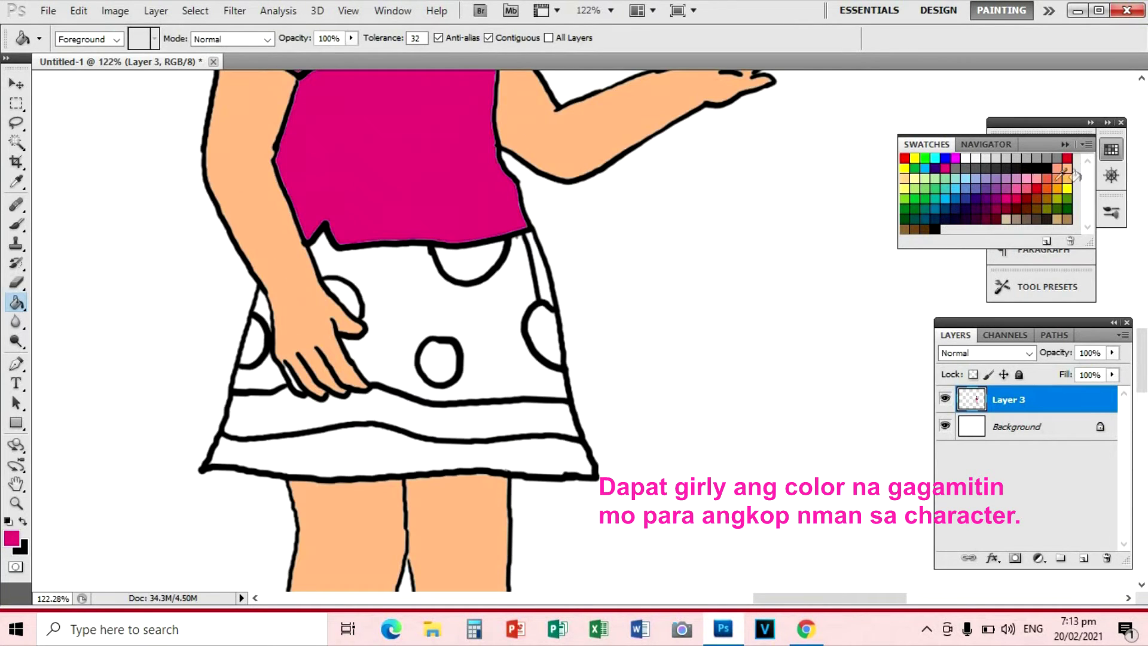
{"action": "left_click", "coordinate": [483, 334]}
{"action": "left_click", "coordinate": [257, 377]}
{"action": "left_click", "coordinate": [269, 455]}
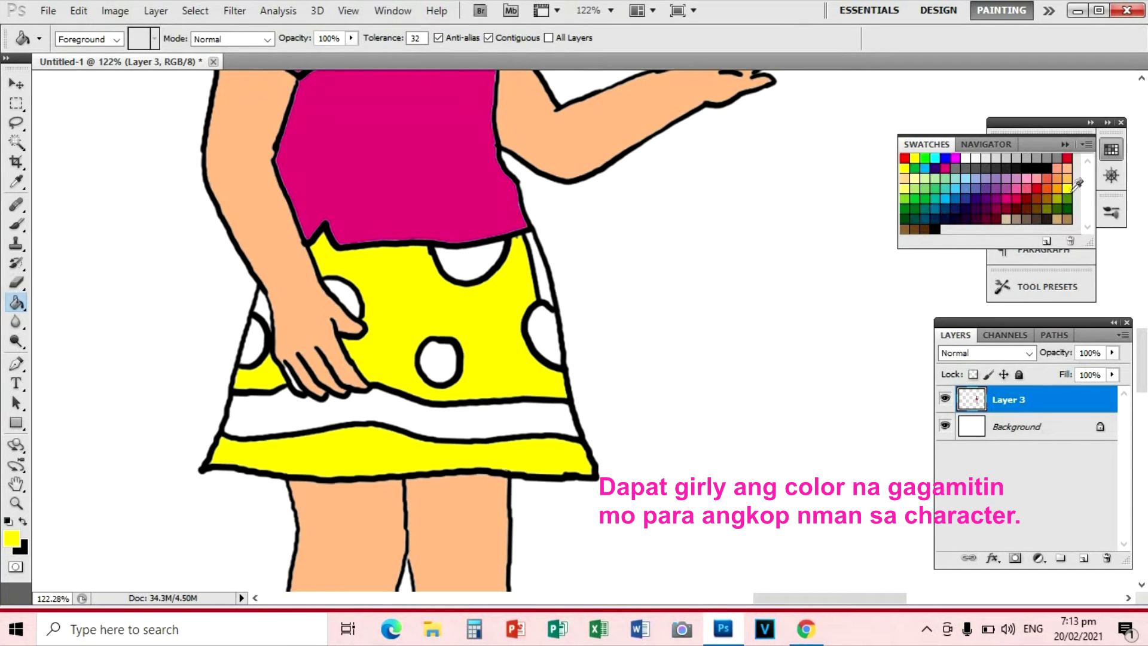
Mix an orange shade and fill the middle skirt band, circles and right strip orange
{"action": "left_click", "coordinate": [11, 538]}
{"action": "left_click_drag", "start_coordinate": [249, 336], "coordinate": [893, 146]}
{"action": "left_click", "coordinate": [938, 381]}
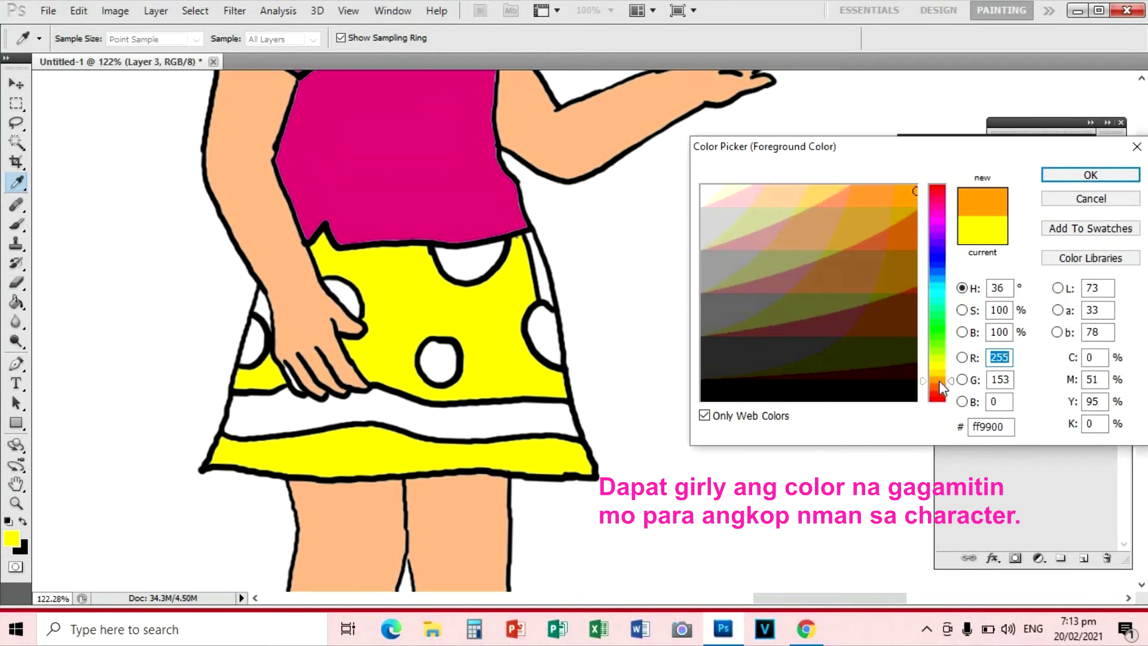
{"action": "left_click_drag", "start_coordinate": [936, 383], "coordinate": [937, 374]}
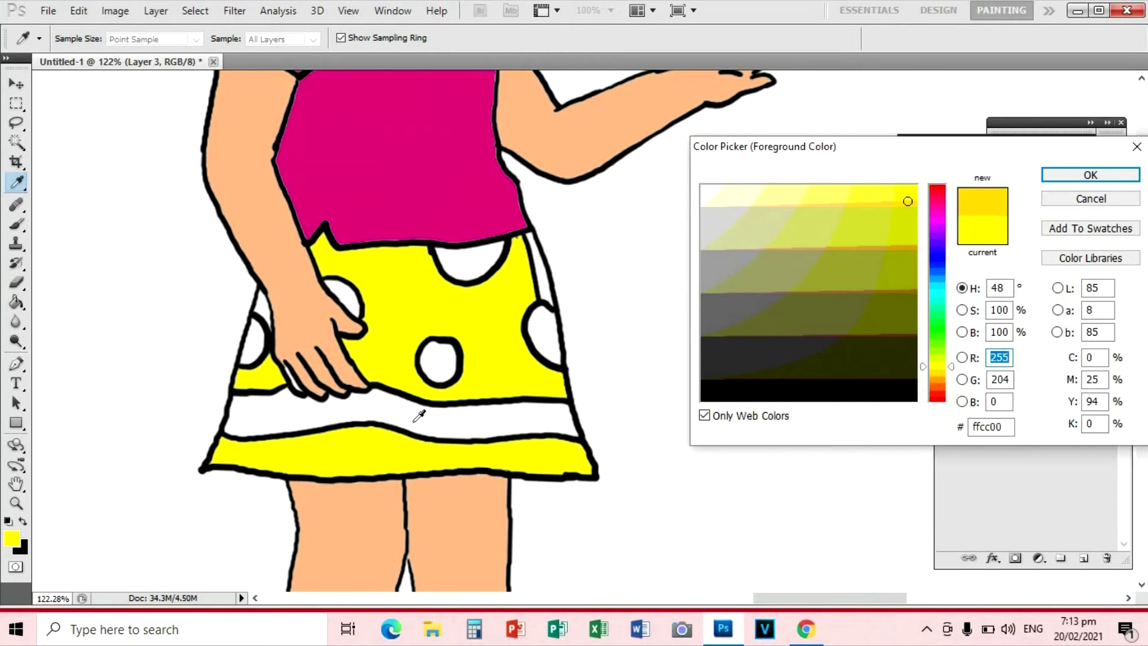
{"action": "left_click", "coordinate": [419, 411]}
{"action": "left_click", "coordinate": [938, 381]}
{"action": "left_click", "coordinate": [915, 187]}
{"action": "left_click", "coordinate": [1090, 174]}
{"action": "left_click", "coordinate": [395, 413]}
{"action": "left_click", "coordinate": [439, 358]}
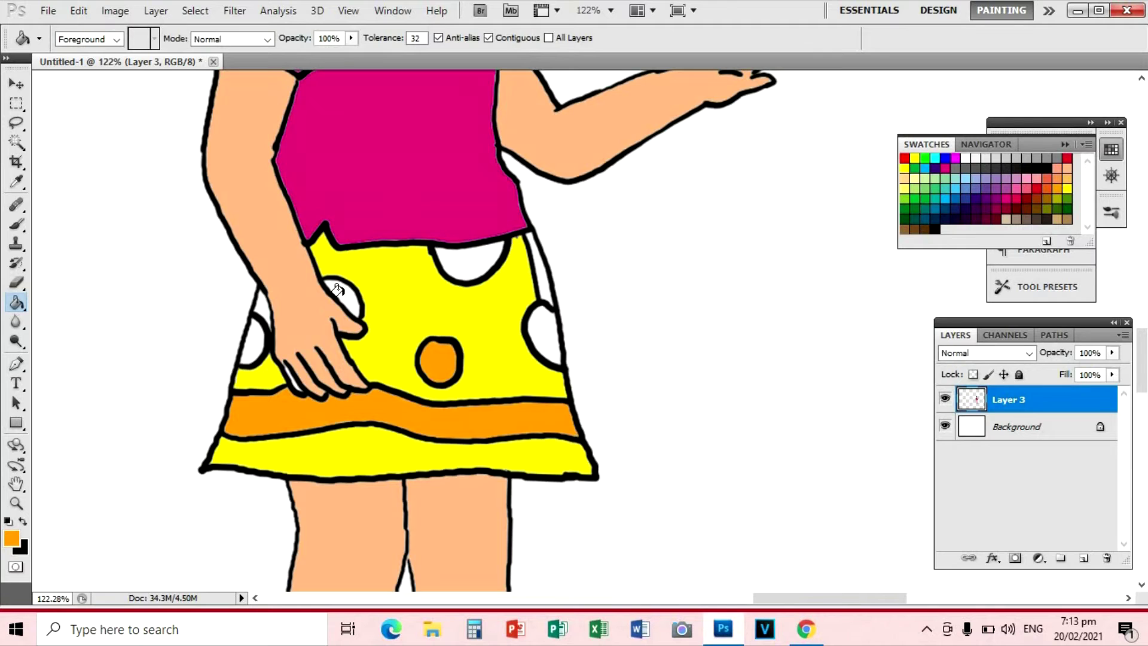
{"action": "left_click", "coordinate": [261, 335]}
{"action": "left_click", "coordinate": [469, 266]}
{"action": "left_click", "coordinate": [541, 275]}
{"action": "left_click", "coordinate": [544, 332]}
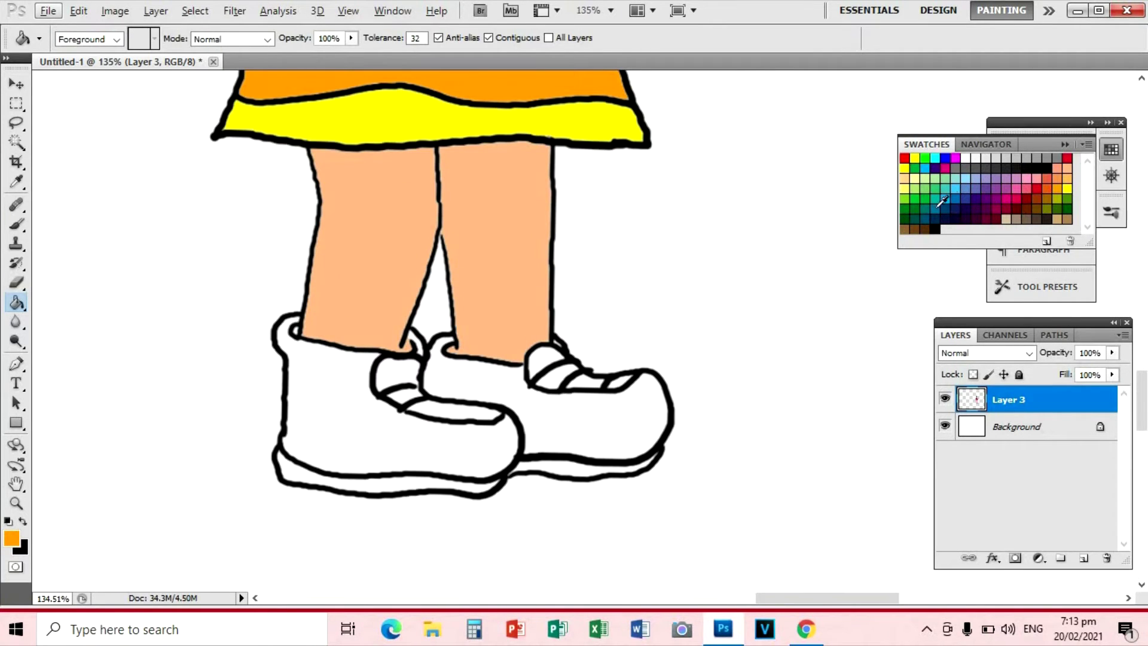
Fill both shoes dark blue and the soles grey
{"action": "left_click", "coordinate": [940, 202]}
{"action": "left_click", "coordinate": [505, 438]}
{"action": "left_click", "coordinate": [475, 383]}
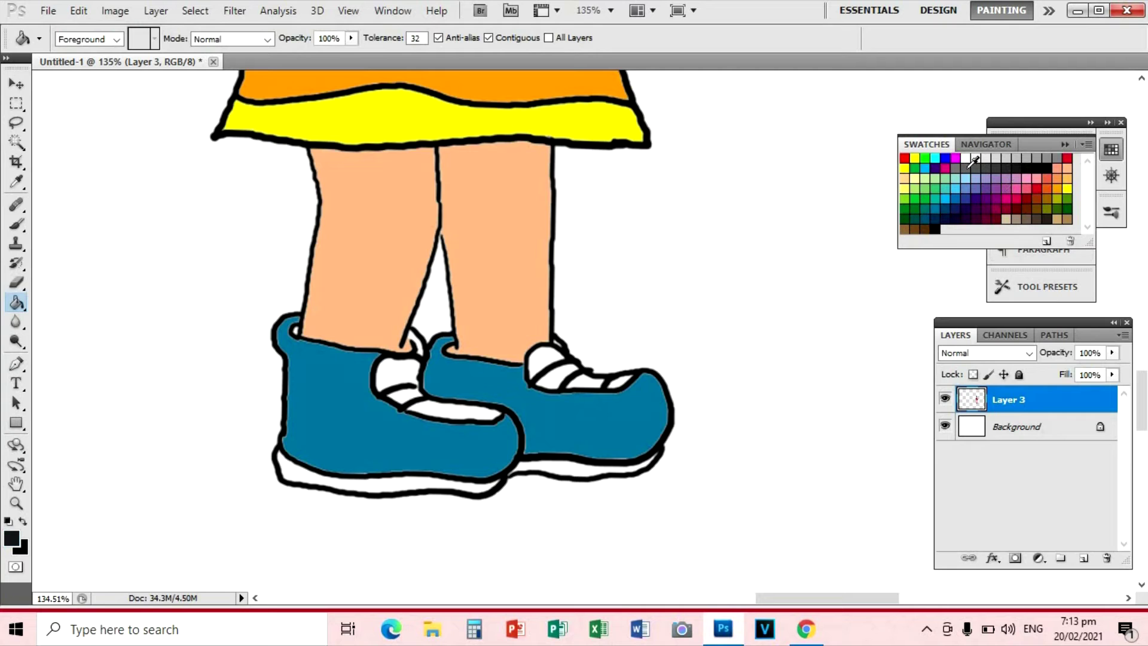
{"action": "left_click", "coordinate": [306, 477]}
{"action": "left_click", "coordinate": [546, 469]}
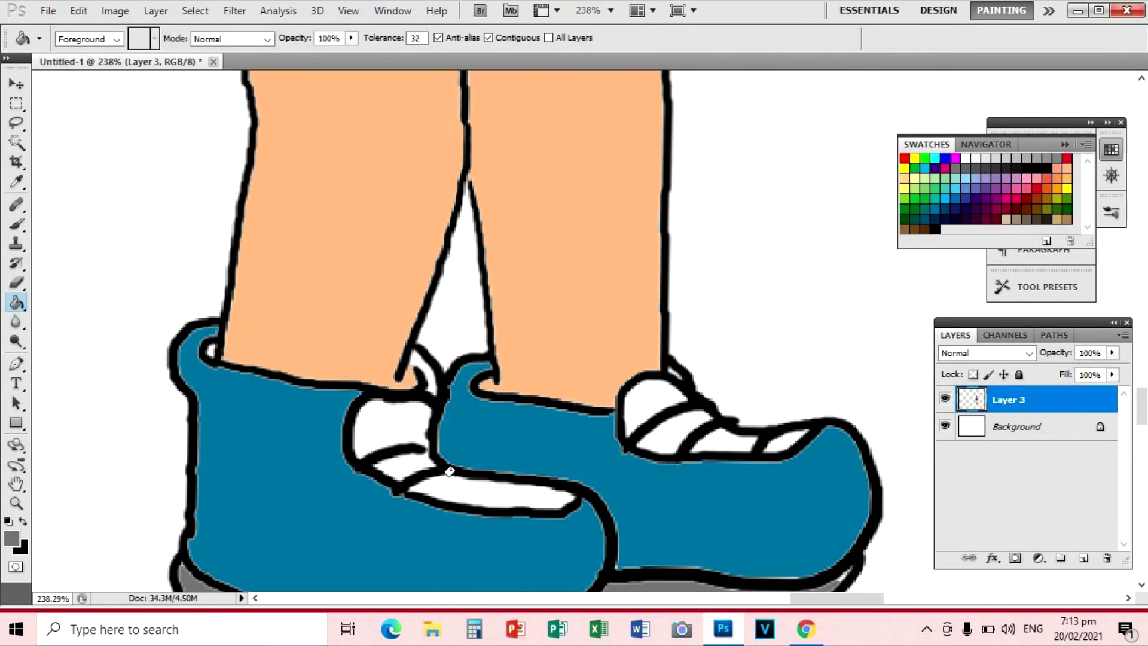
{"action": "key", "text": "i"}
{"action": "key", "text": "g"}
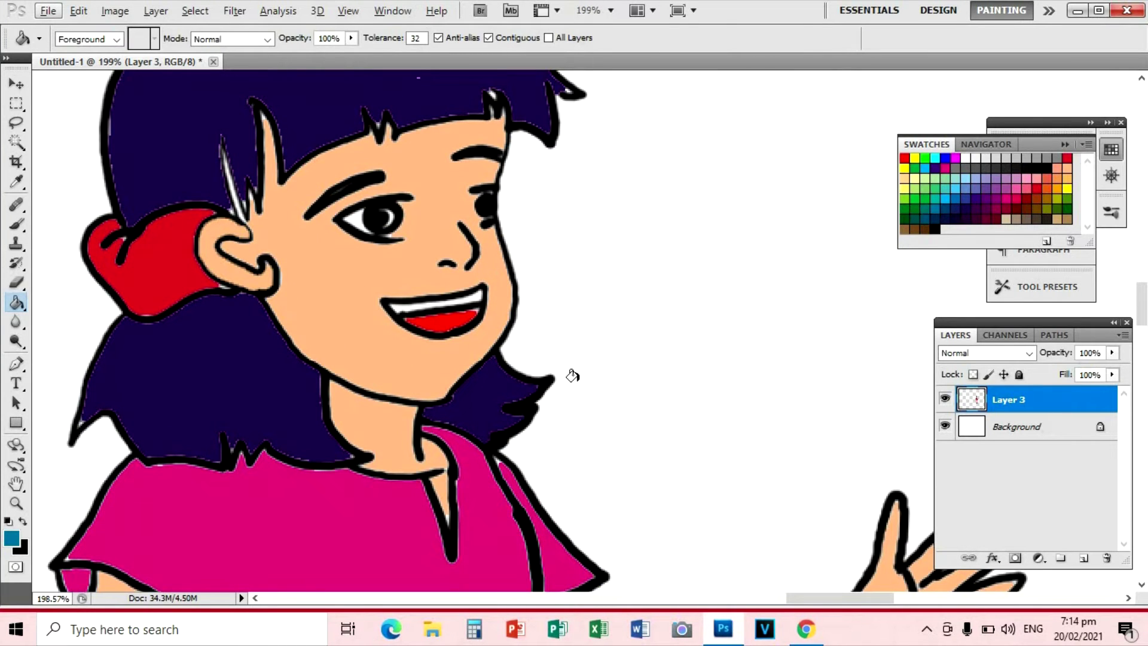
Add a new layer above Layer 3, then paint and undo a trial neck shading stroke
{"action": "left_click", "coordinate": [1084, 558]}
{"action": "scroll", "coordinate": [392, 421], "scroll_direction": "up", "scroll_amount": 2}
{"action": "key", "text": "b"}
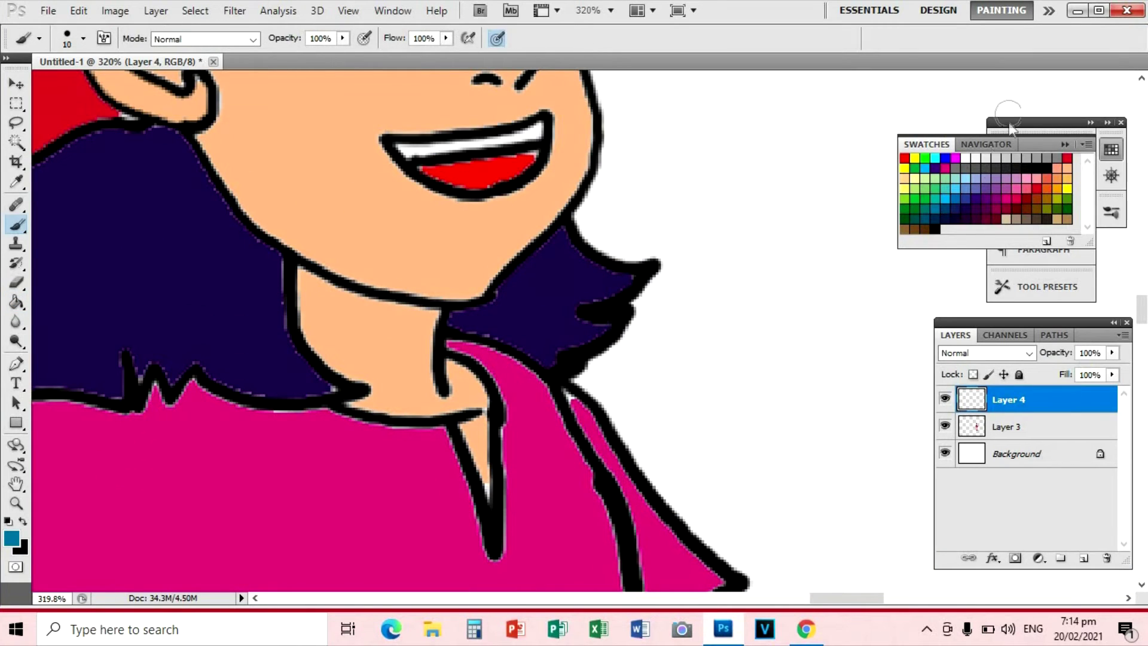
{"action": "left_click_drag", "start_coordinate": [304, 275], "coordinate": [378, 310]}
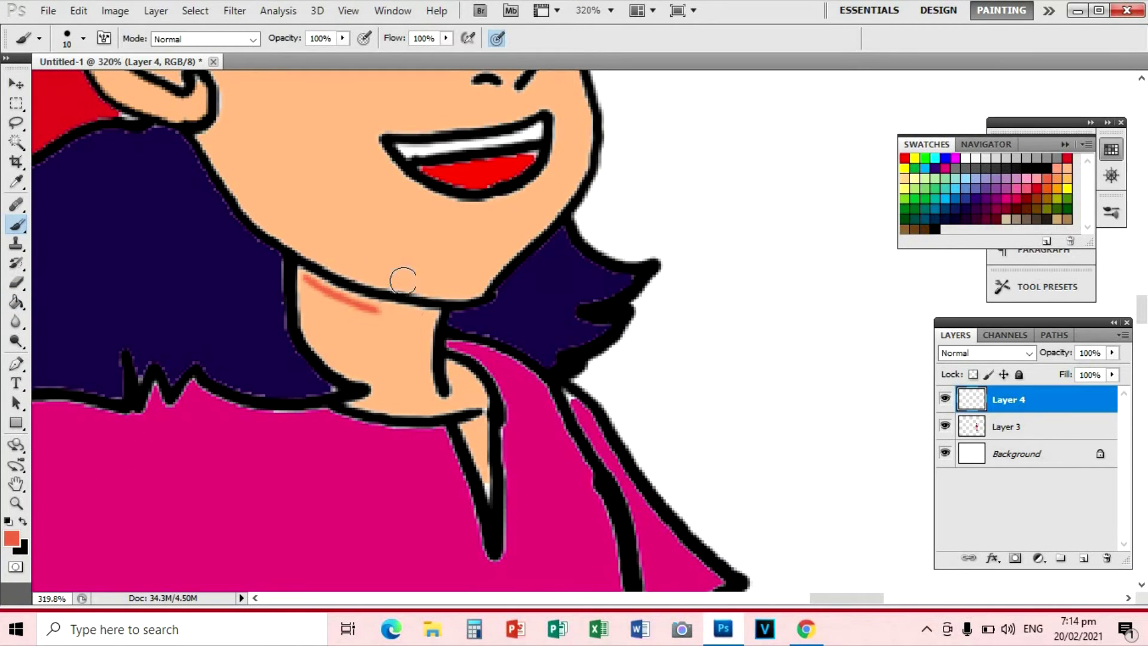
{"action": "key", "text": "ctrl+z"}
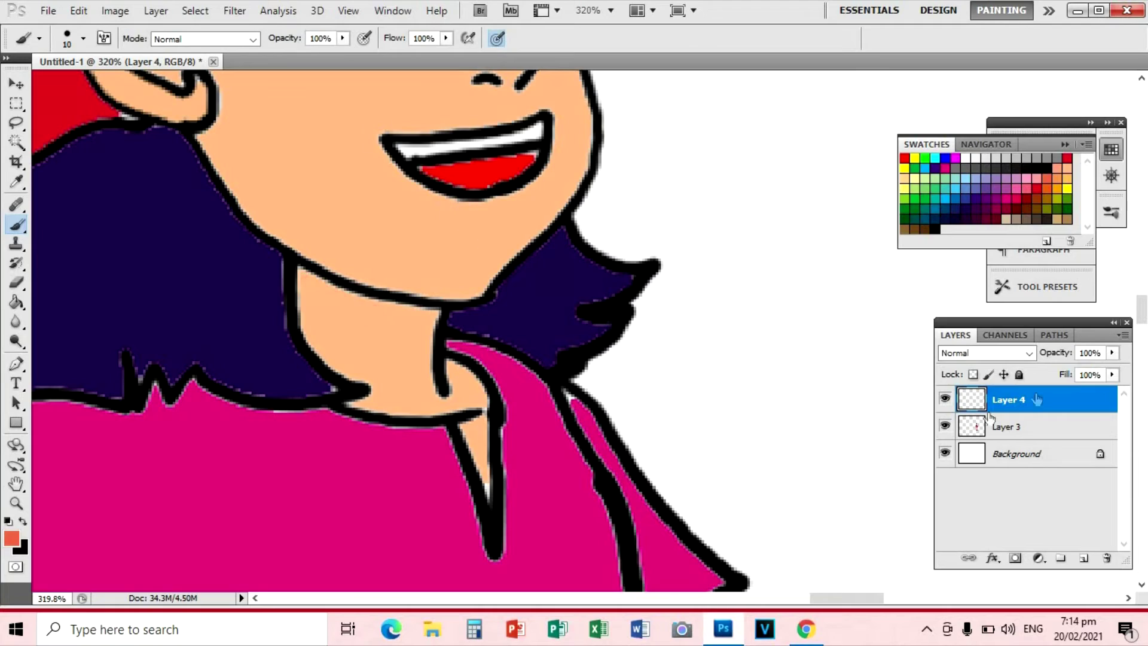
Try a Select > Color Range selection and dismiss the empty-selection warning
{"action": "left_click", "coordinate": [195, 10]}
{"action": "left_click", "coordinate": [203, 155]}
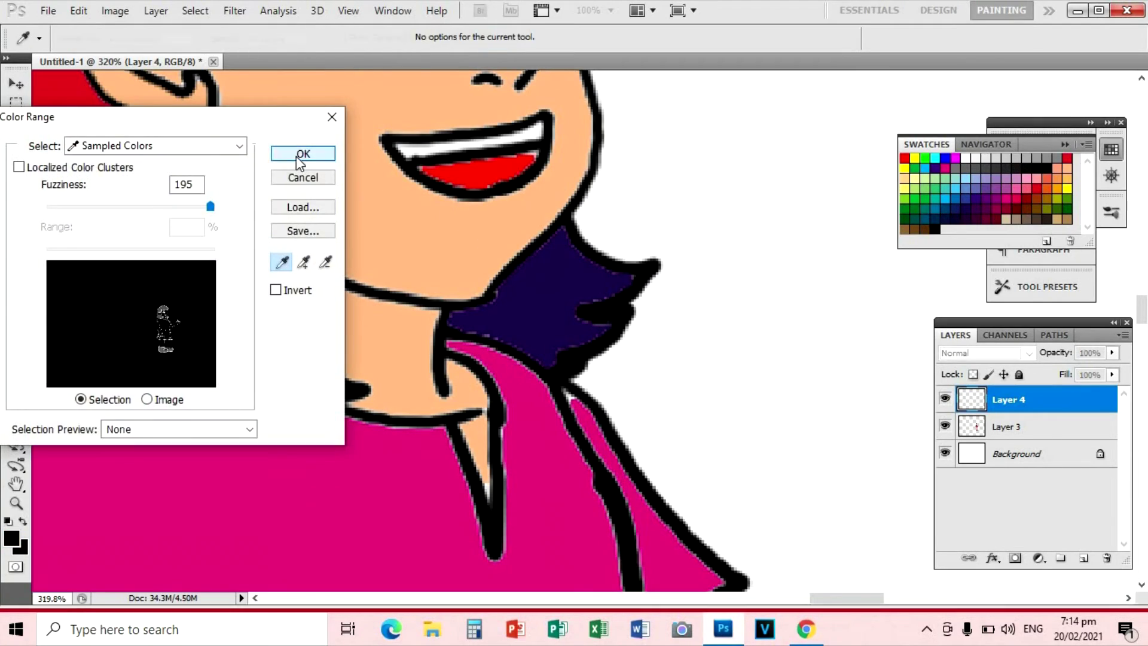
{"action": "left_click", "coordinate": [301, 156]}
{"action": "key", "text": "ctrl+j"}
{"action": "left_click", "coordinate": [547, 234]}
Add another layer, undo an orange jawline test stroke, and create Layer 6 for shading
{"action": "left_click", "coordinate": [1025, 424]}
{"action": "key", "text": "ctrl+j"}
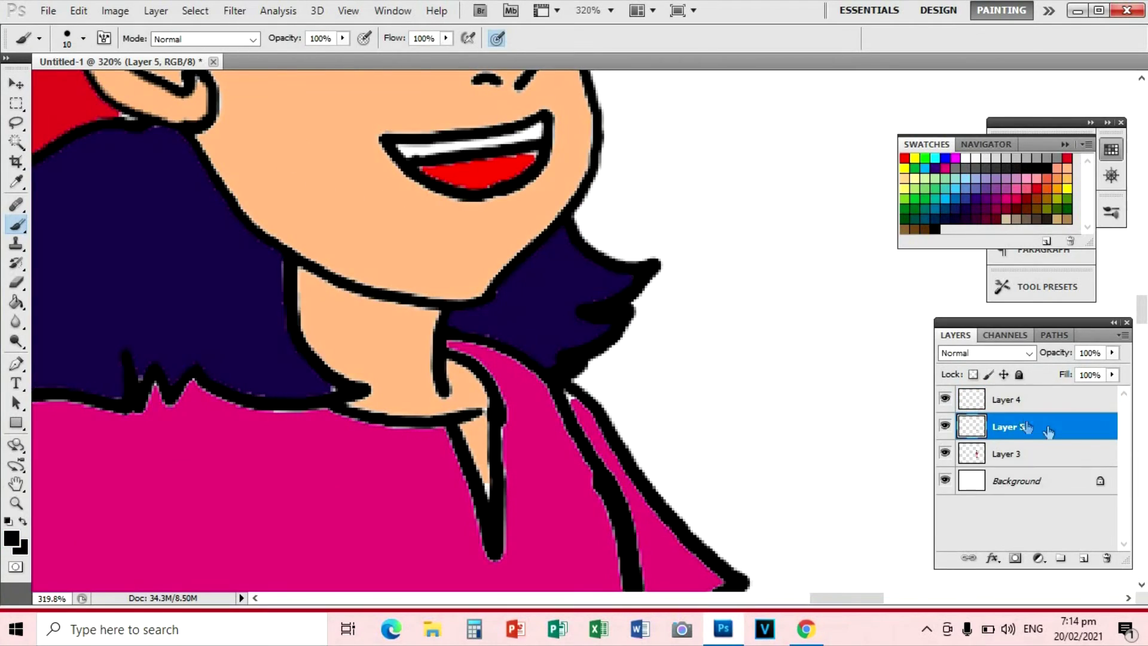
{"action": "left_click", "coordinate": [1026, 454]}
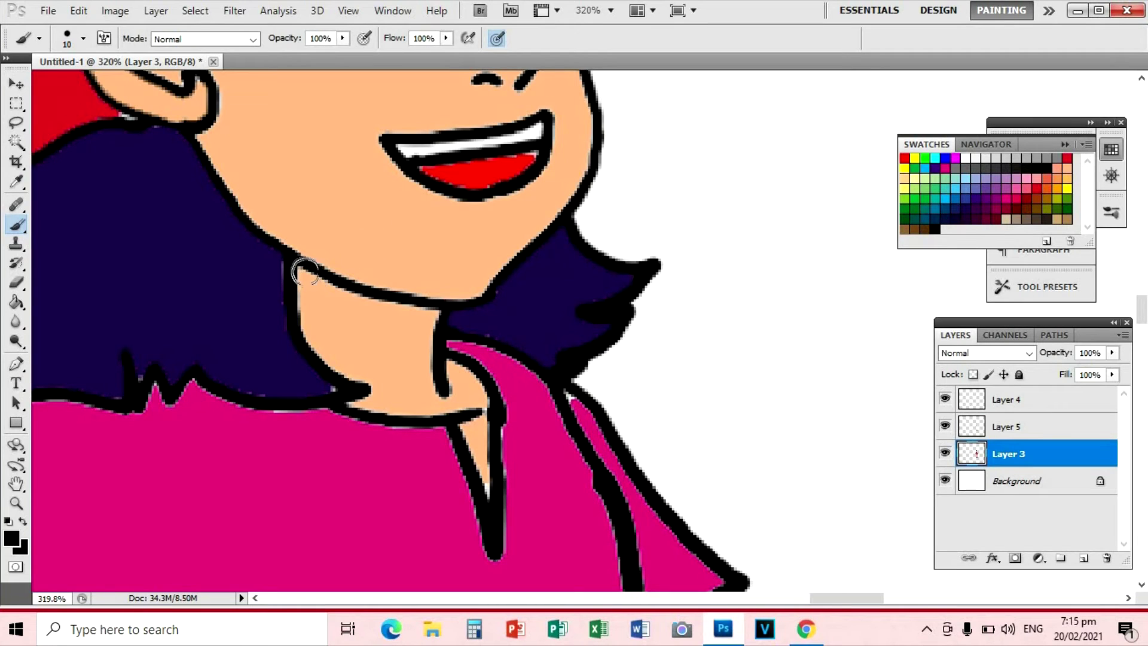
{"action": "left_click_drag", "start_coordinate": [302, 279], "coordinate": [432, 310]}
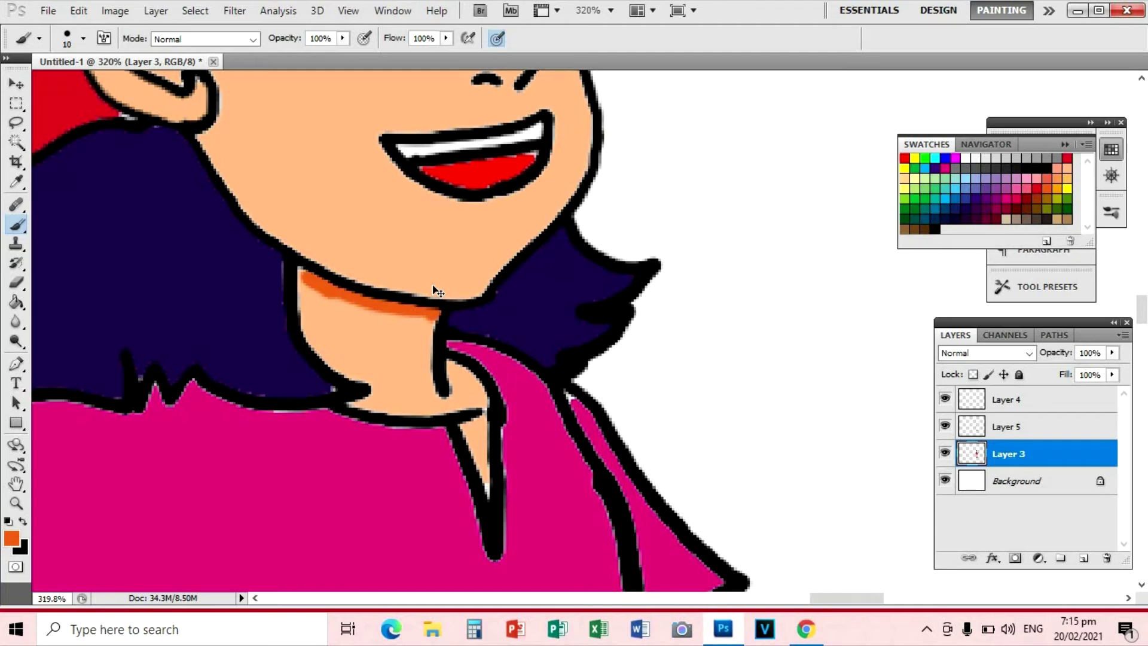
{"action": "key", "text": "ctrl+z"}
{"action": "left_click", "coordinate": [1085, 558]}
Paint orange shadow along the jaw and upper neck, and set Layer 6 opacity to 52%
{"action": "mouse_move", "coordinate": [300, 264]}
{"action": "left_mouse_down"}
{"action": "mouse_move", "coordinate": [351, 297]}
{"action": "mouse_move", "coordinate": [440, 312]}
{"action": "left_mouse_up"}
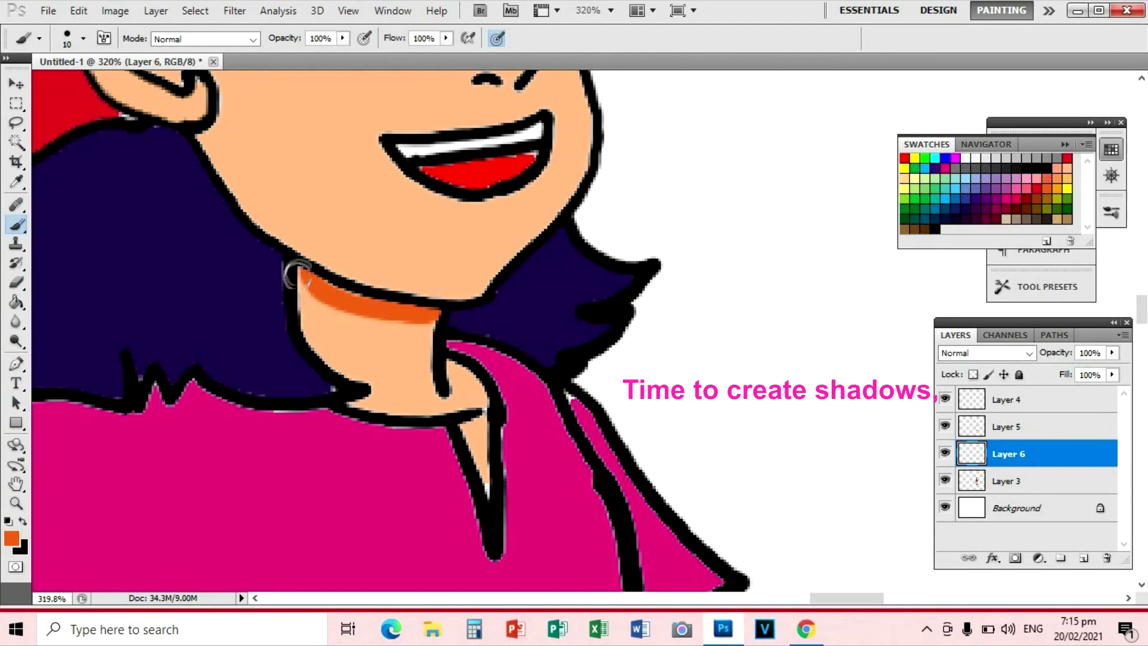
{"action": "mouse_move", "coordinate": [383, 311]}
{"action": "left_mouse_down"}
{"action": "mouse_move", "coordinate": [412, 329]}
{"action": "mouse_move", "coordinate": [418, 359]}
{"action": "mouse_move", "coordinate": [397, 341]}
{"action": "mouse_move", "coordinate": [416, 365]}
{"action": "mouse_move", "coordinate": [385, 372]}
{"action": "mouse_move", "coordinate": [380, 341]}
{"action": "left_mouse_up"}
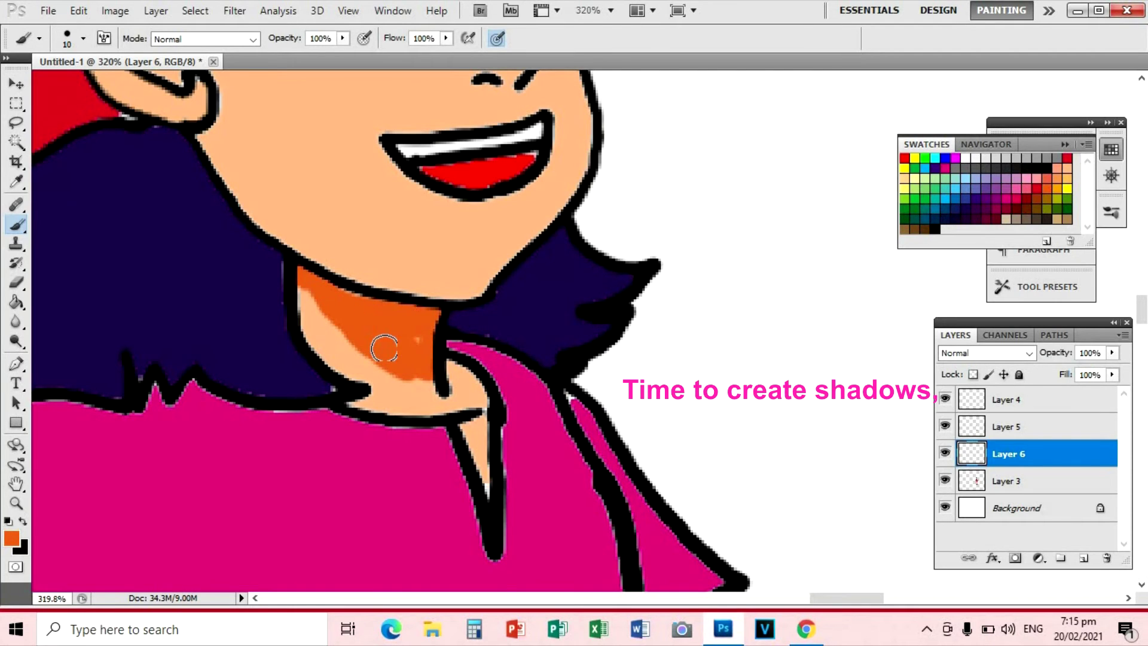
{"action": "scroll", "coordinate": [347, 333], "scroll_direction": "down", "scroll_amount": 3}
{"action": "left_click", "coordinate": [1112, 353]}
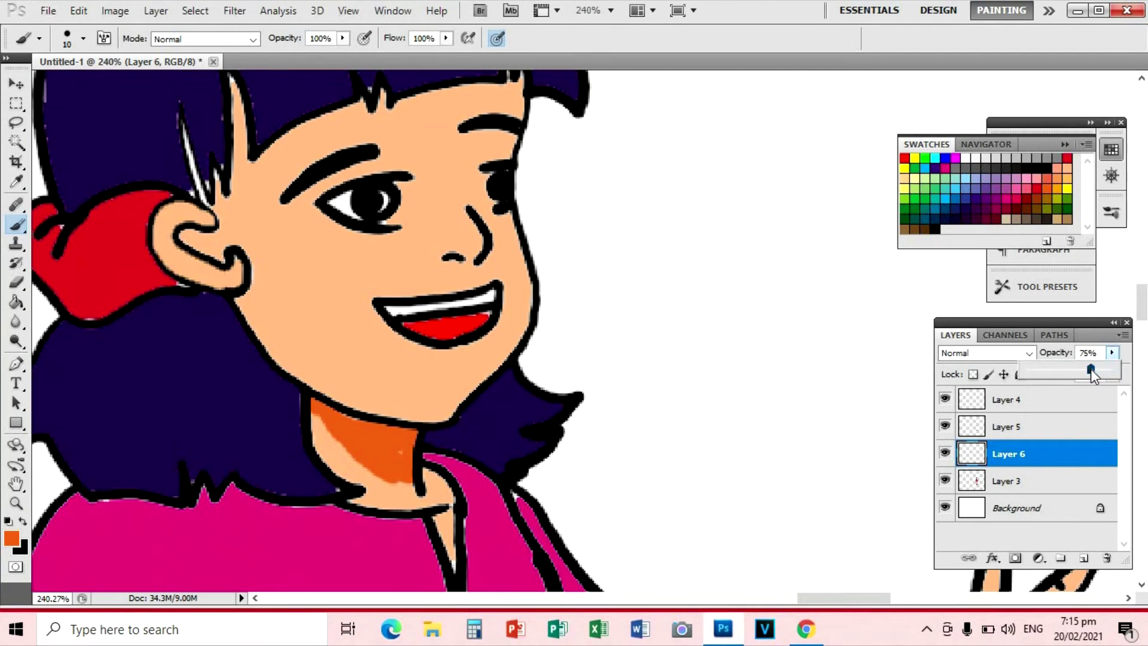
{"action": "left_click_drag", "start_coordinate": [1091, 369], "coordinate": [1071, 369]}
{"action": "scroll", "coordinate": [450, 181], "scroll_direction": "up", "scroll_amount": 2}
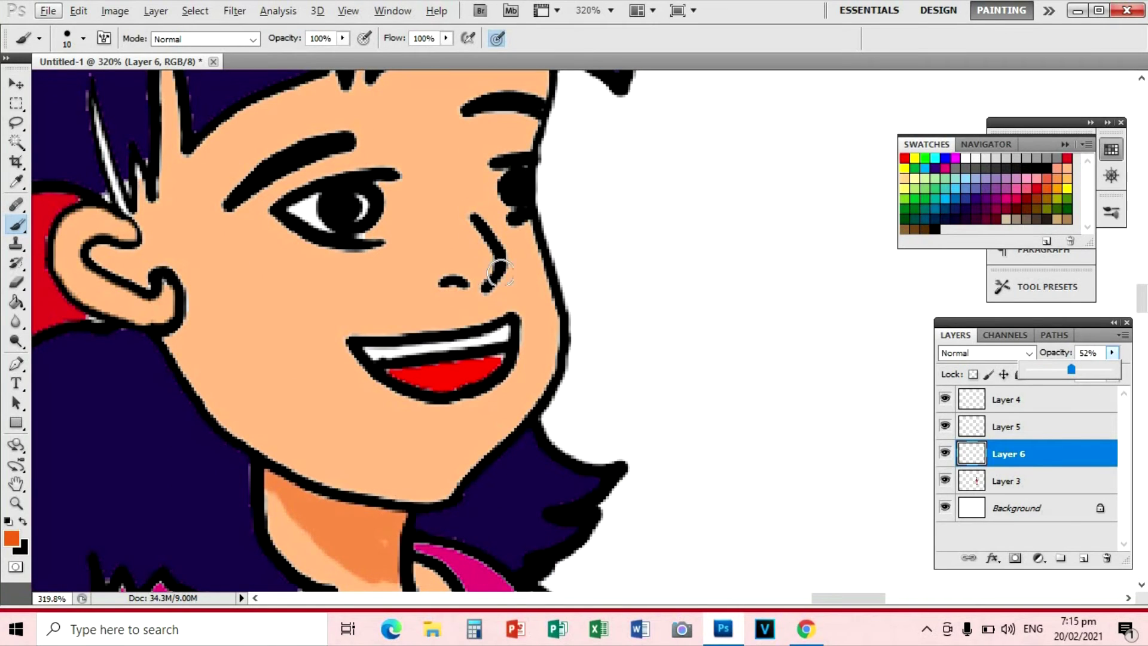
Add faint orange shading beside the nose and across the brows and face
{"action": "left_click_drag", "start_coordinate": [499, 273], "coordinate": [508, 264]}
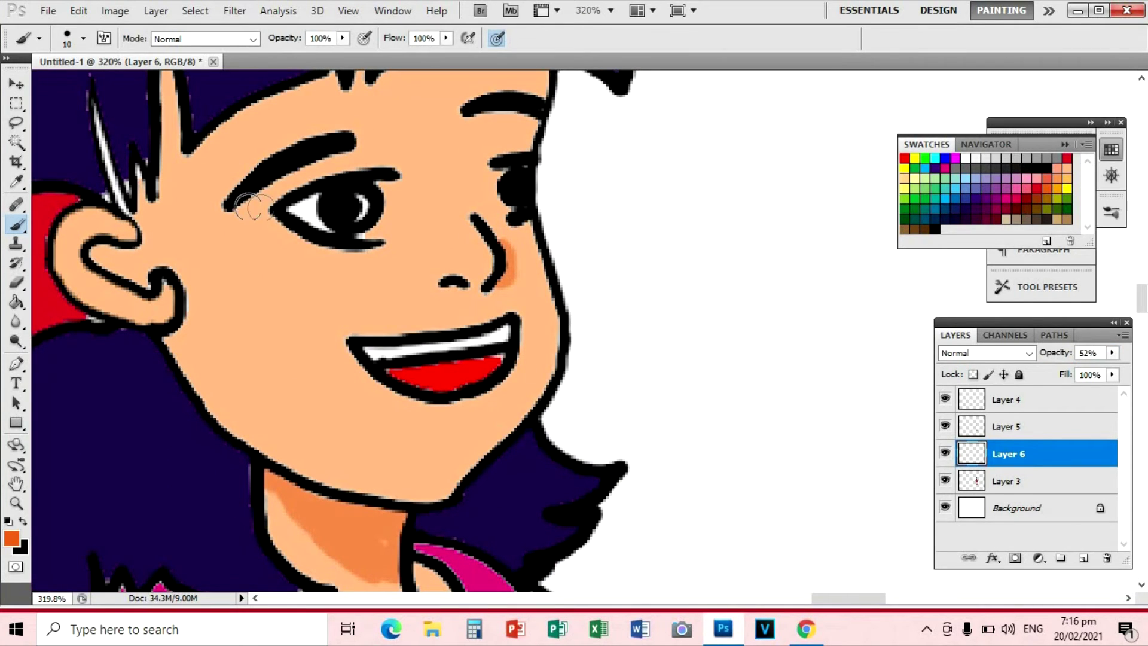
{"action": "left_click_drag", "start_coordinate": [250, 203], "coordinate": [349, 160]}
{"action": "mouse_move", "coordinate": [472, 119]}
{"action": "left_mouse_down"}
{"action": "mouse_move", "coordinate": [532, 114]}
{"action": "mouse_move", "coordinate": [552, 402]}
{"action": "mouse_move", "coordinate": [487, 512]}
{"action": "left_mouse_up"}
{"action": "scroll", "coordinate": [538, 114], "scroll_direction": "up", "scroll_amount": 2}
{"action": "right_click", "coordinate": [540, 146]}
{"action": "scroll", "coordinate": [359, 389], "scroll_direction": "down", "scroll_amount": 4}
{"action": "scroll", "coordinate": [259, 319], "scroll_direction": "up", "scroll_amount": 3}
Shade the inside of the ear, the face edge by the hair, and the neck below the ear
{"action": "mouse_move", "coordinate": [280, 277]}
{"action": "left_mouse_down"}
{"action": "mouse_move", "coordinate": [302, 323]}
{"action": "mouse_move", "coordinate": [344, 284]}
{"action": "left_mouse_up"}
{"action": "left_click_drag", "start_coordinate": [334, 128], "coordinate": [338, 207]}
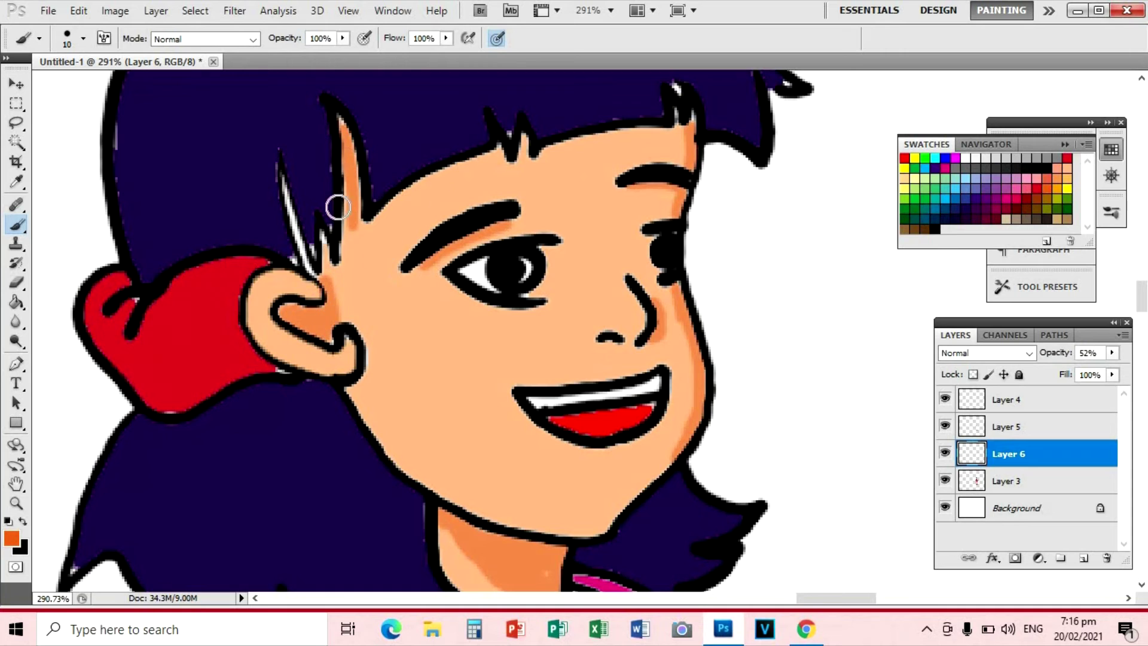
{"action": "mouse_move", "coordinate": [361, 398]}
{"action": "left_mouse_down"}
{"action": "mouse_move", "coordinate": [397, 460]}
{"action": "mouse_move", "coordinate": [478, 522]}
{"action": "left_mouse_up"}
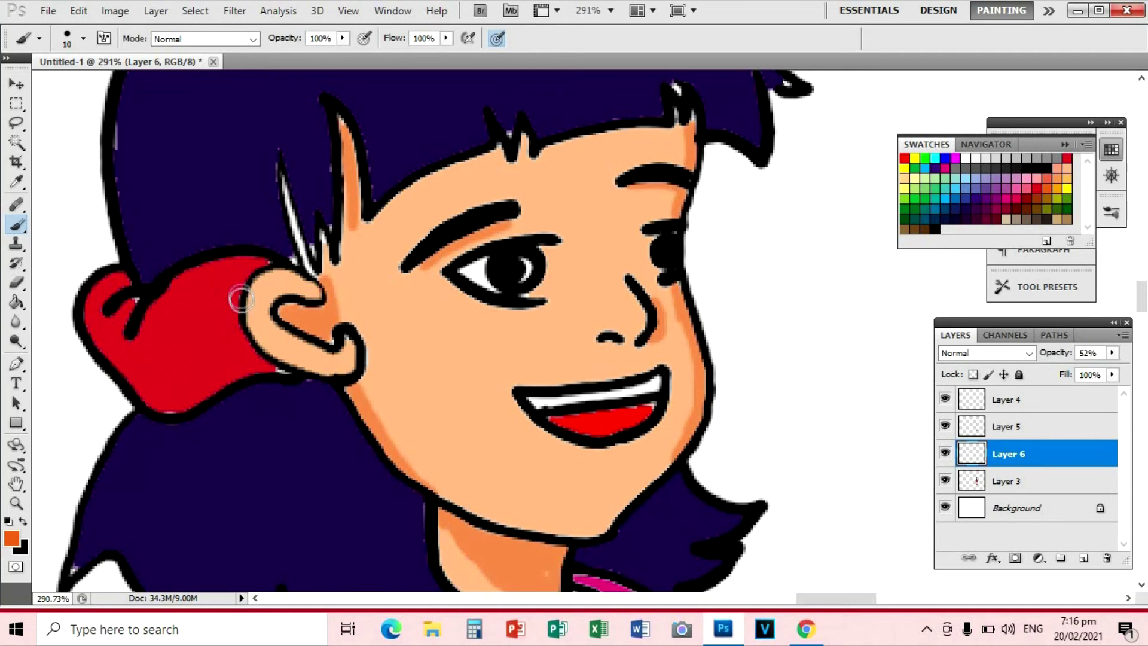
{"action": "scroll", "coordinate": [269, 333], "scroll_direction": "down", "scroll_amount": 4}
{"action": "scroll", "coordinate": [427, 323], "scroll_direction": "up", "scroll_amount": 2}
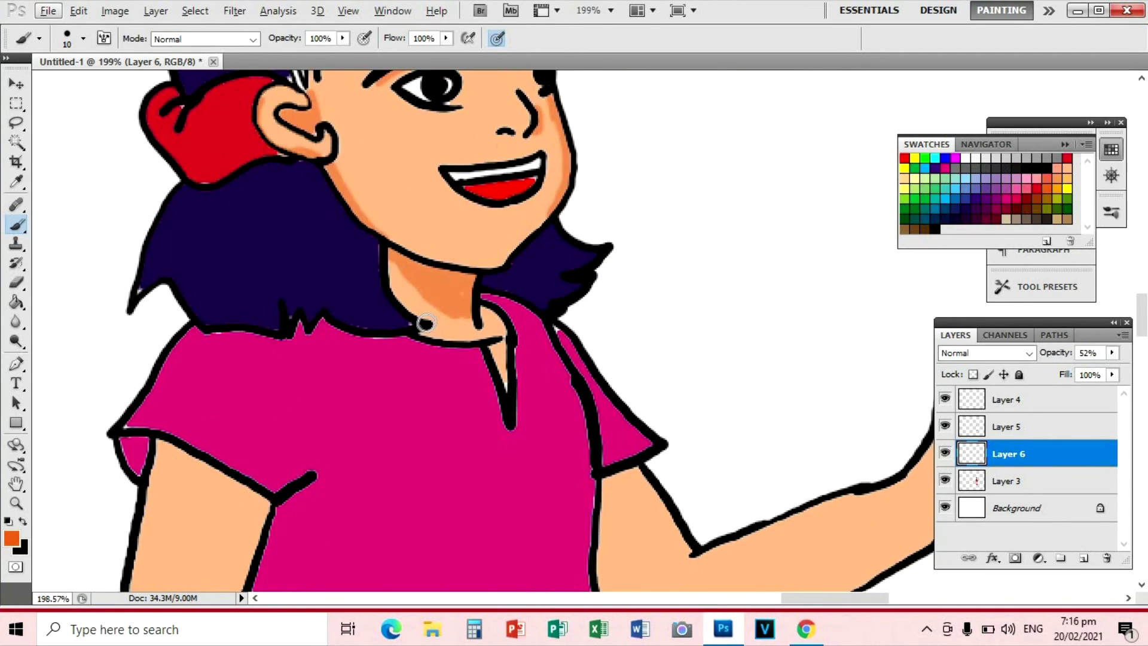
Shade the skin inside the V-neck collar and both edges of the left arm
{"action": "scroll", "coordinate": [338, 305], "scroll_direction": "down", "scroll_amount": 3}
{"action": "left_click_drag", "start_coordinate": [501, 217], "coordinate": [496, 190]}
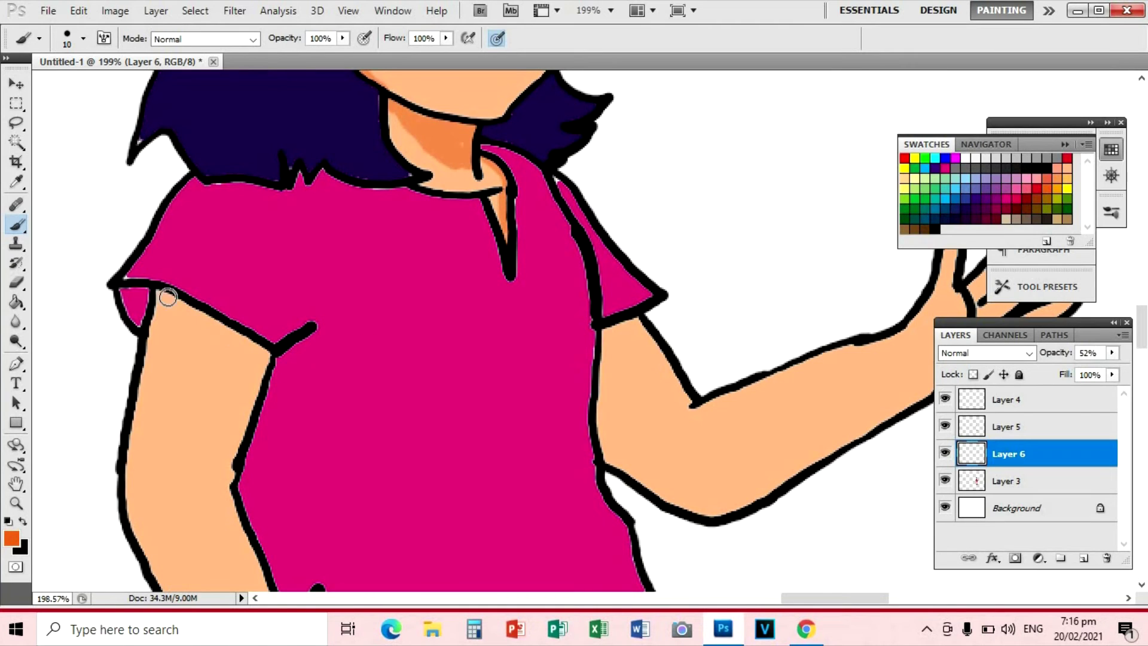
{"action": "left_click_drag", "start_coordinate": [157, 295], "coordinate": [164, 293]}
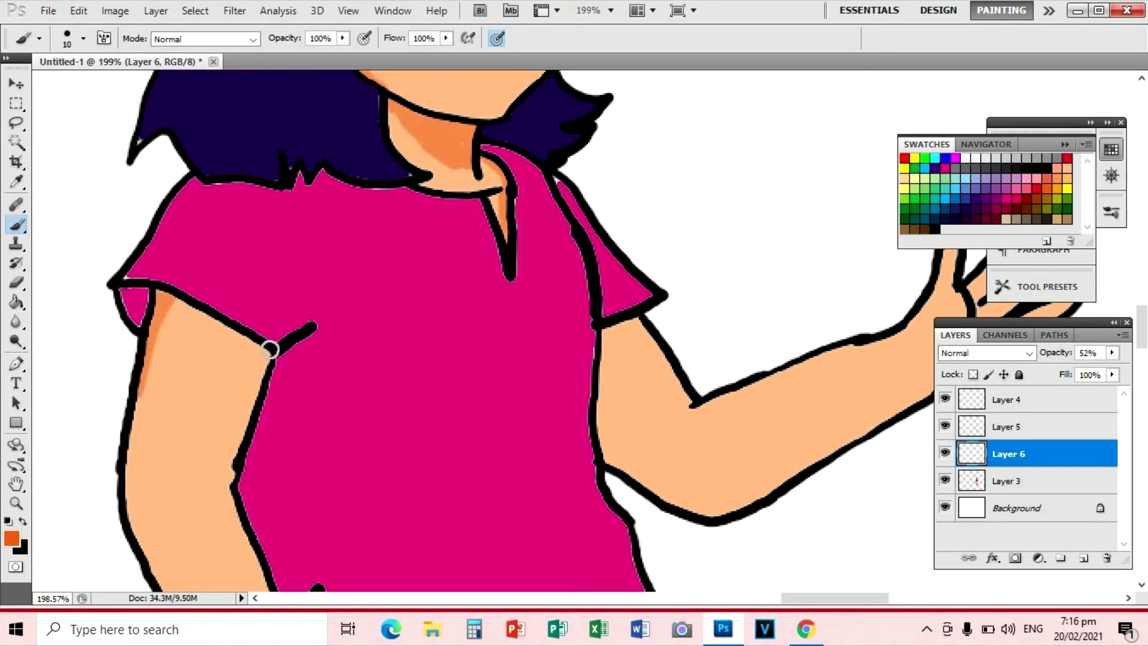
{"action": "scroll", "coordinate": [293, 403], "scroll_direction": "down", "scroll_amount": 4}
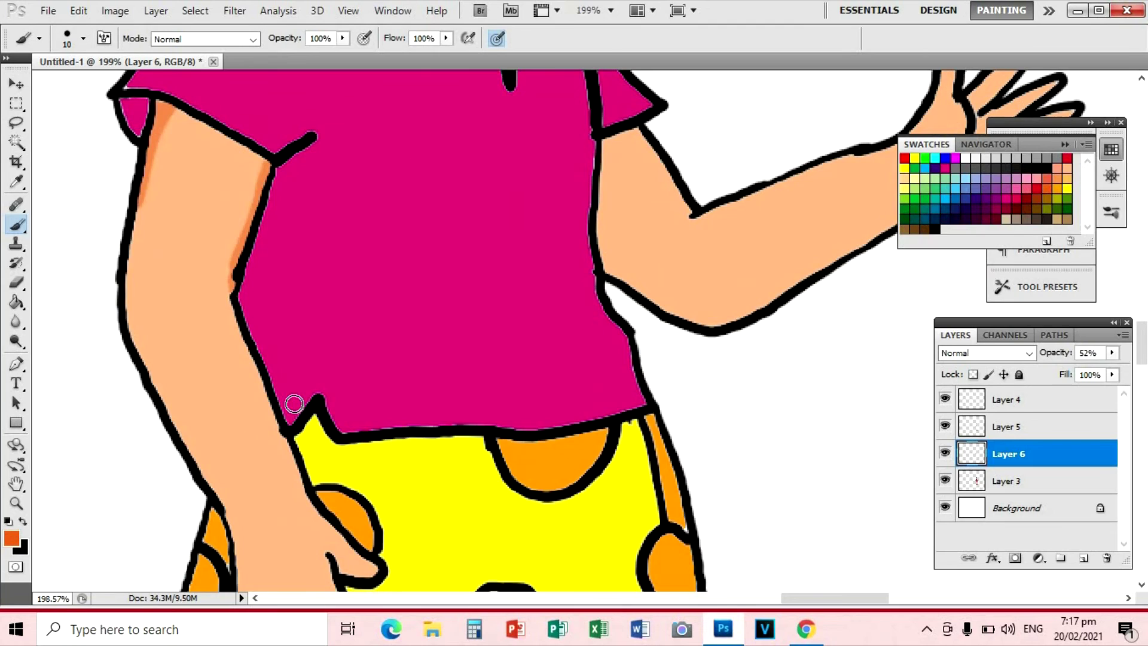
{"action": "left_click_drag", "start_coordinate": [232, 284], "coordinate": [262, 383]}
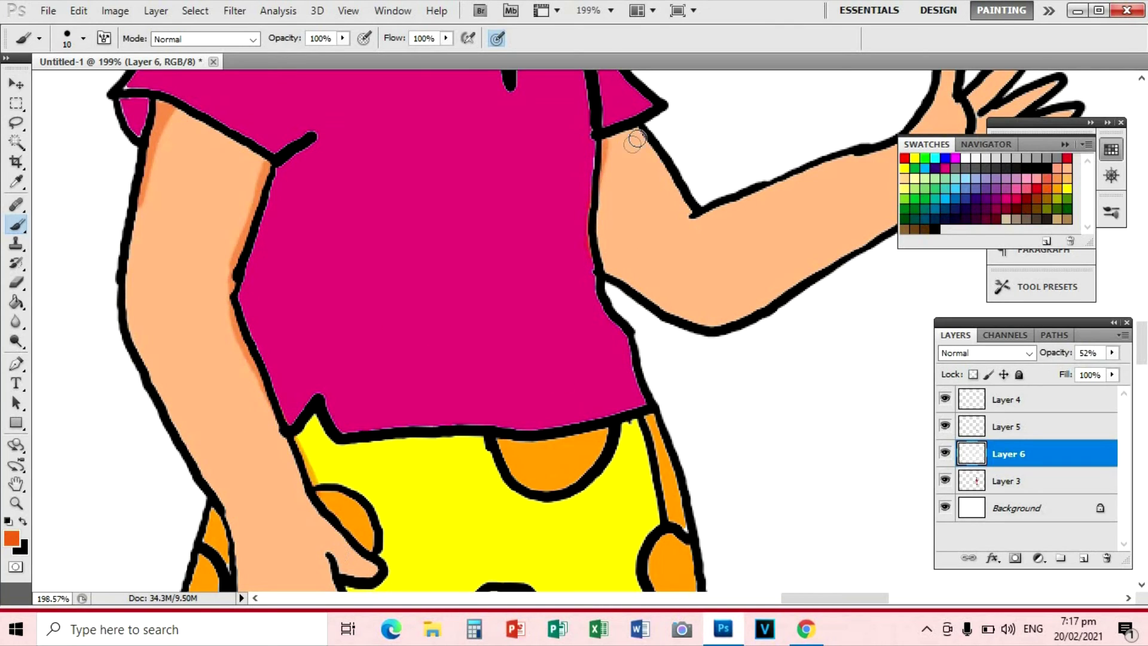
Shade the waving arm down to the elbow, plus the thumb and finger edges of its hand
{"action": "left_click_drag", "start_coordinate": [634, 126], "coordinate": [681, 217]}
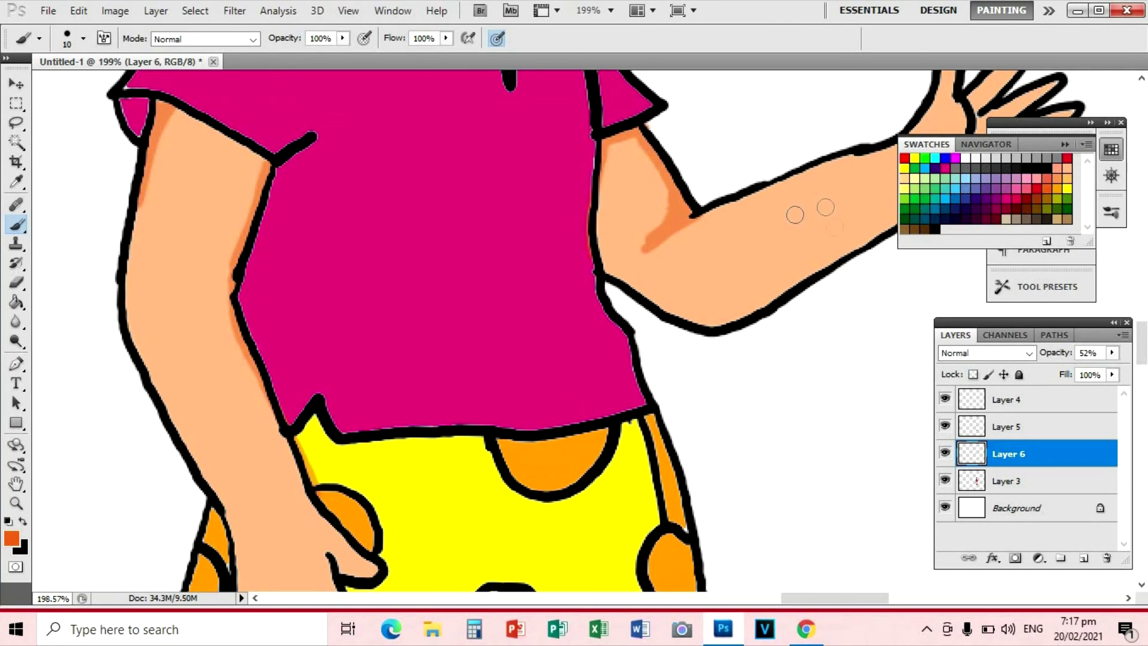
{"action": "scroll", "coordinate": [597, 400], "scroll_direction": "right", "scroll_amount": 9}
{"action": "scroll", "coordinate": [597, 400], "scroll_direction": "up", "scroll_amount": 1}
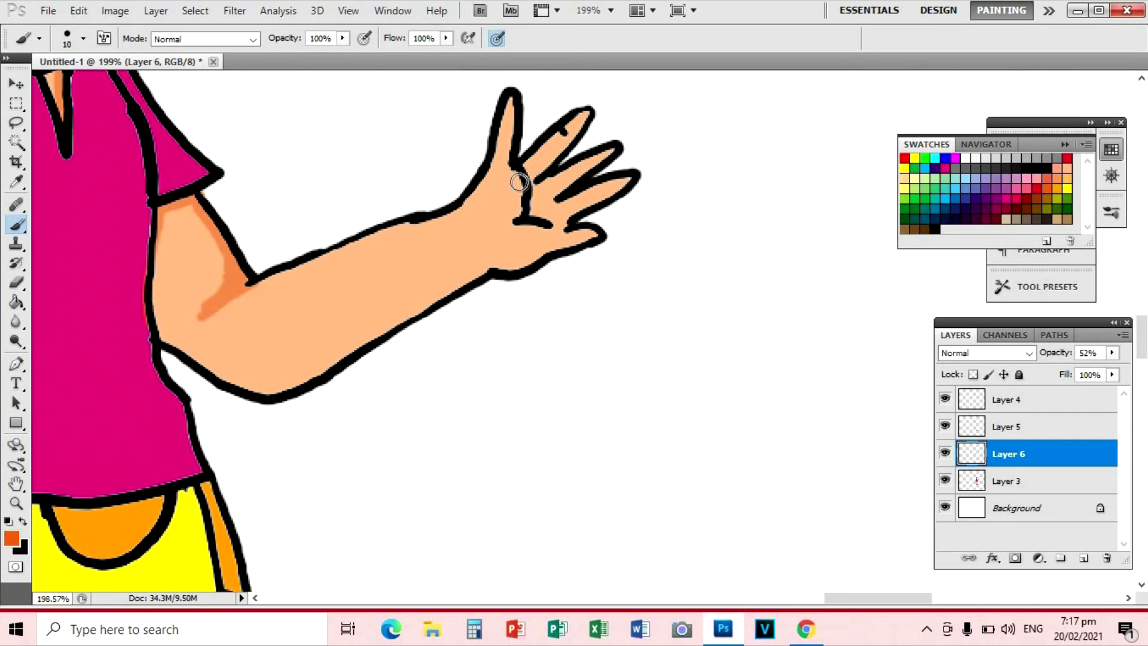
{"action": "mouse_move", "coordinate": [521, 180]}
{"action": "left_mouse_down"}
{"action": "mouse_move", "coordinate": [535, 222]}
{"action": "mouse_move", "coordinate": [565, 173]}
{"action": "left_mouse_up"}
{"action": "left_click_drag", "start_coordinate": [544, 238], "coordinate": [577, 233]}
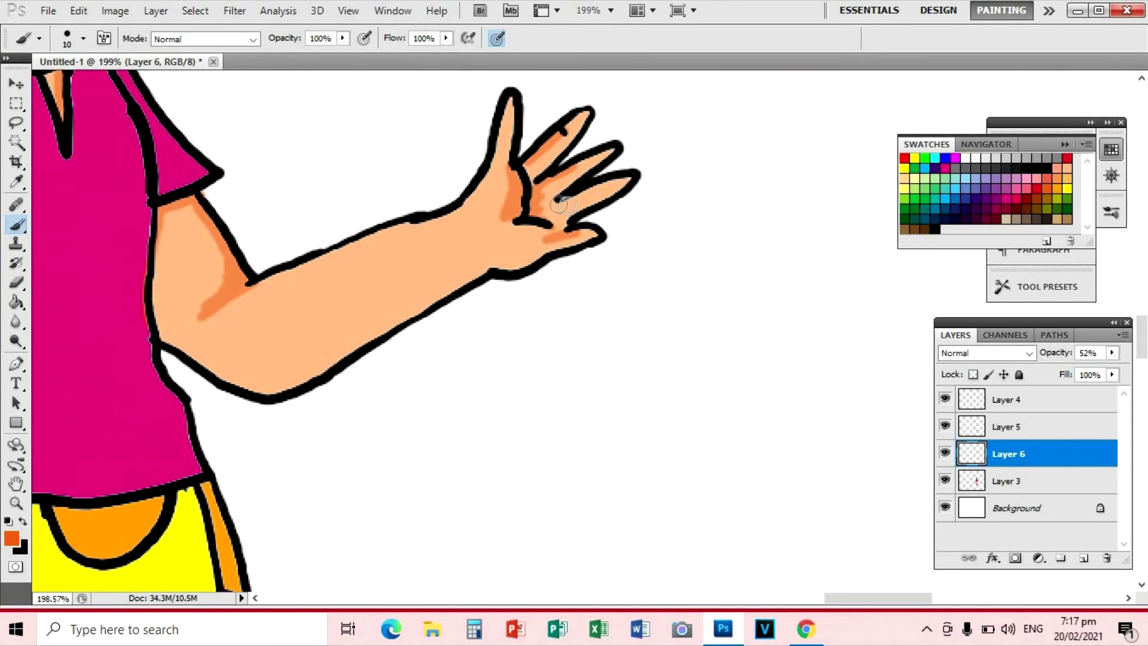
{"action": "scroll", "coordinate": [226, 274], "scroll_direction": "down", "scroll_amount": 3}
{"action": "scroll", "coordinate": [226, 274], "scroll_direction": "down", "scroll_amount": 2}
{"action": "scroll", "coordinate": [234, 410], "scroll_direction": "up", "scroll_amount": 5}
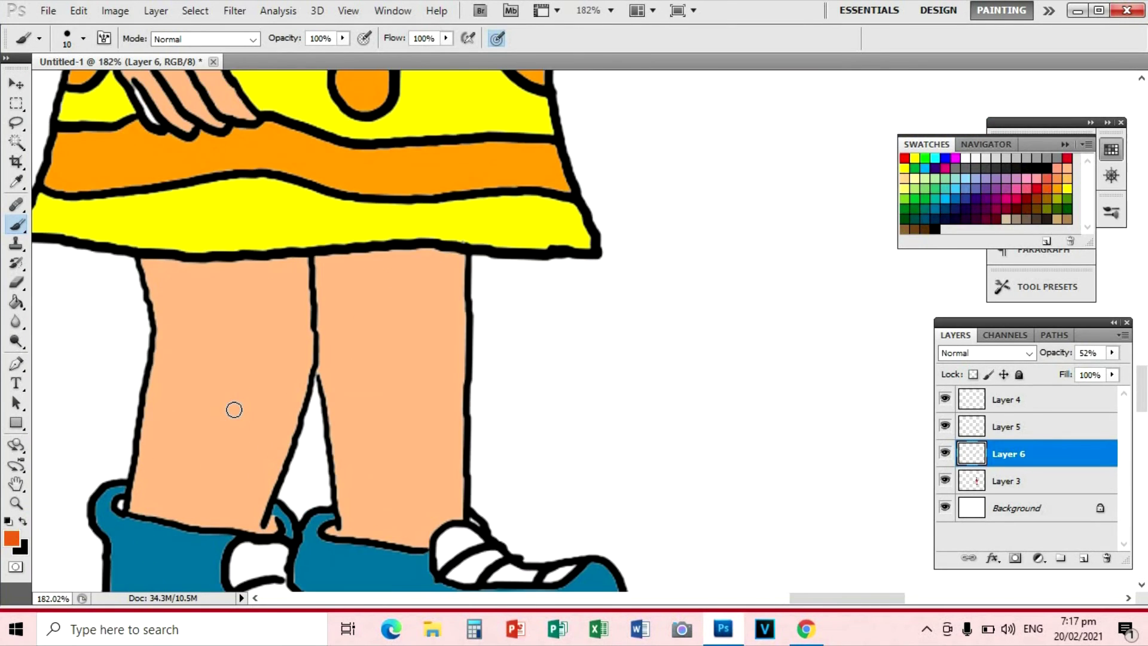
Shade the inner and outer edges of both legs, including the left knee
{"action": "left_click_drag", "start_coordinate": [306, 290], "coordinate": [254, 527]}
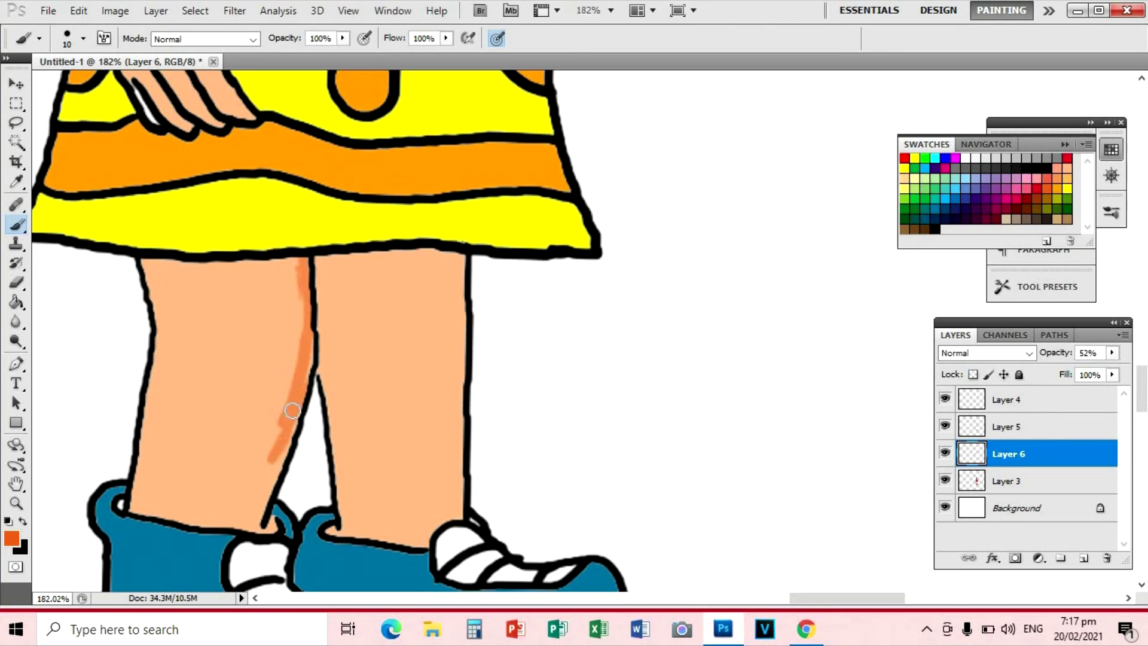
{"action": "left_click_drag", "start_coordinate": [298, 260], "coordinate": [294, 366]}
{"action": "left_click_drag", "start_coordinate": [274, 440], "coordinate": [259, 522]}
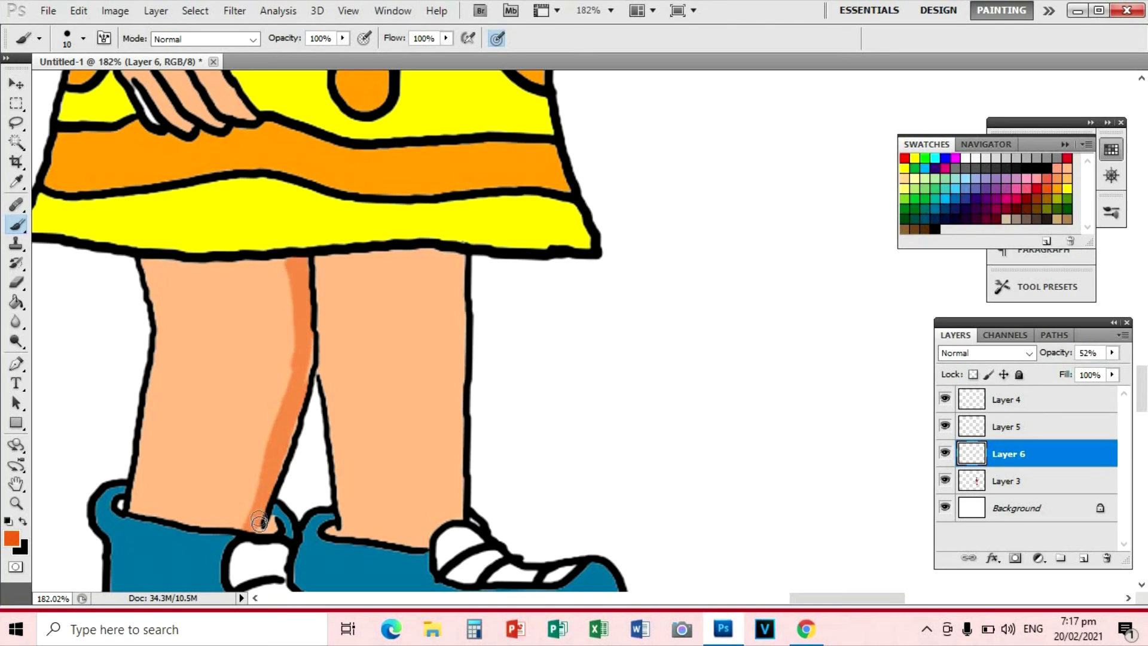
{"action": "left_click_drag", "start_coordinate": [455, 254], "coordinate": [461, 348]}
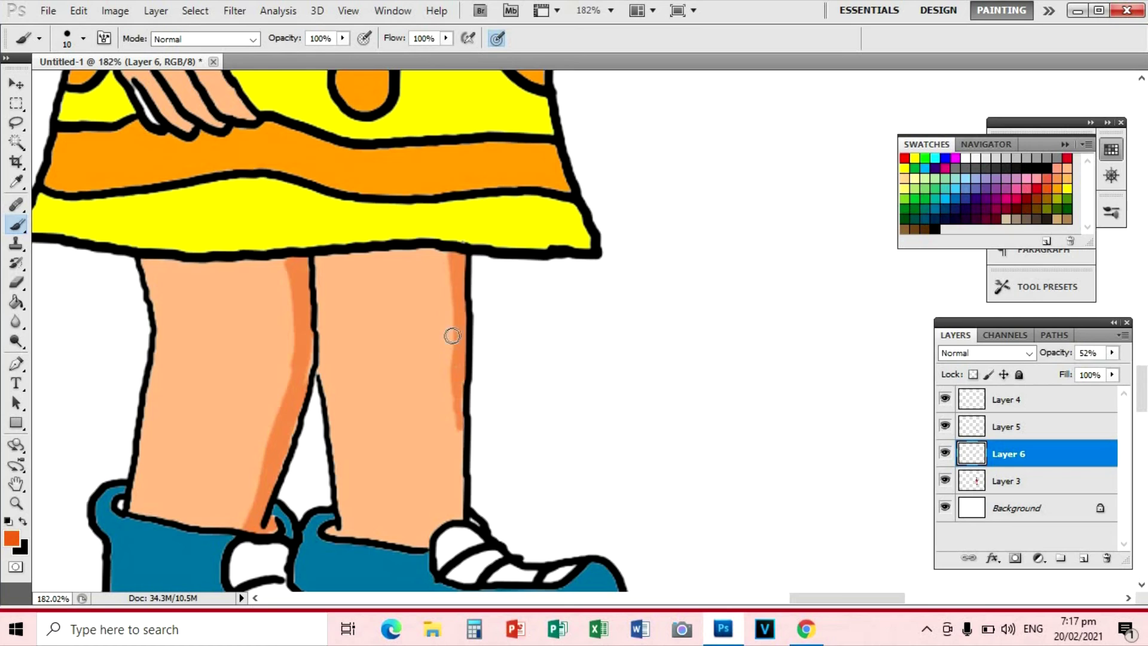
{"action": "left_click_drag", "start_coordinate": [452, 390], "coordinate": [460, 433]}
{"action": "mouse_move", "coordinate": [287, 395]}
{"action": "left_mouse_down"}
{"action": "mouse_move", "coordinate": [238, 390]}
{"action": "mouse_move", "coordinate": [274, 397]}
{"action": "mouse_move", "coordinate": [271, 428]}
{"action": "left_mouse_up"}
{"action": "left_click_drag", "start_coordinate": [160, 311], "coordinate": [162, 336]}
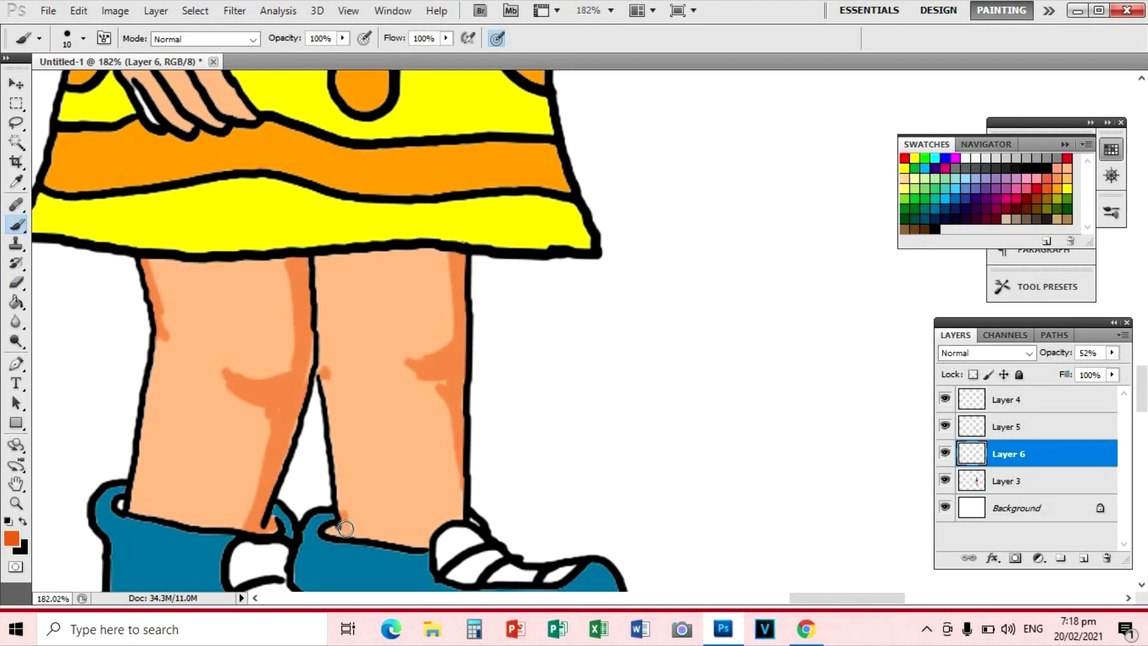
Shade the thumb crease, fingers and back of the resting hand
{"action": "scroll", "coordinate": [359, 527], "scroll_direction": "down", "scroll_amount": 5}
{"action": "scroll", "coordinate": [410, 405], "scroll_direction": "up", "scroll_amount": 3}
{"action": "scroll", "coordinate": [410, 406], "scroll_direction": "up", "scroll_amount": 2}
{"action": "scroll", "coordinate": [410, 406], "scroll_direction": "up", "scroll_amount": 2}
{"action": "left_click_drag", "start_coordinate": [401, 306], "coordinate": [391, 307]}
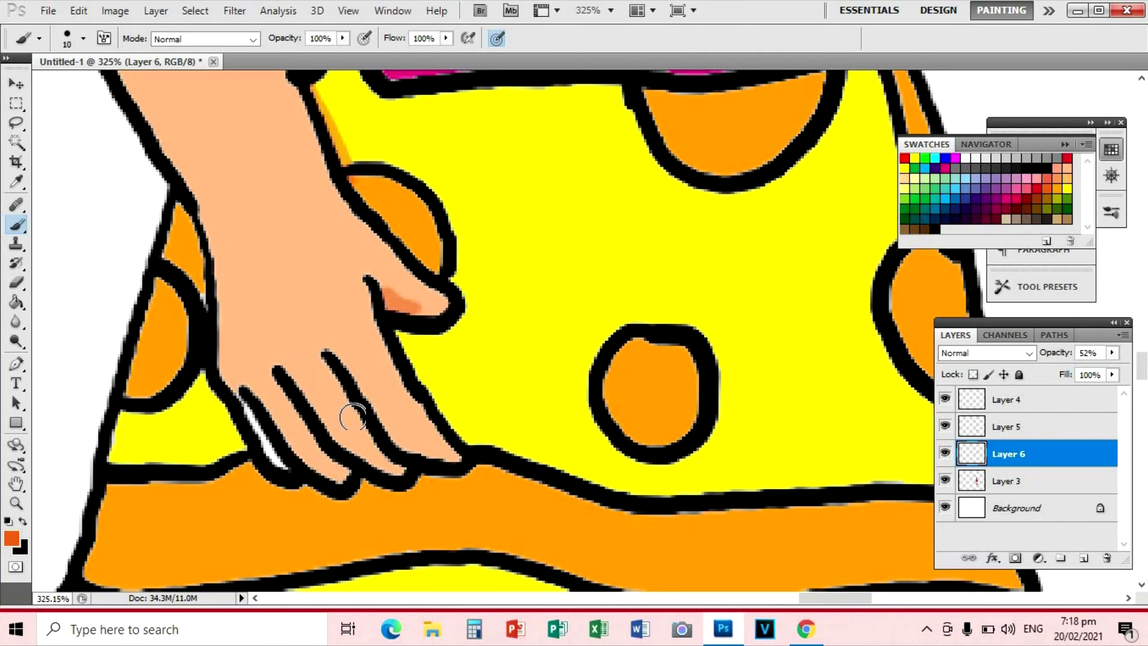
{"action": "left_click_drag", "start_coordinate": [332, 383], "coordinate": [364, 436]}
{"action": "left_click_drag", "start_coordinate": [308, 346], "coordinate": [347, 425]}
{"action": "mouse_move", "coordinate": [278, 383]}
{"action": "left_mouse_down"}
{"action": "mouse_move", "coordinate": [326, 461]}
{"action": "mouse_move", "coordinate": [281, 463]}
{"action": "mouse_move", "coordinate": [227, 317]}
{"action": "mouse_move", "coordinate": [245, 287]}
{"action": "mouse_move", "coordinate": [277, 295]}
{"action": "left_mouse_up"}
{"action": "scroll", "coordinate": [210, 259], "scroll_direction": "up", "scroll_amount": 5}
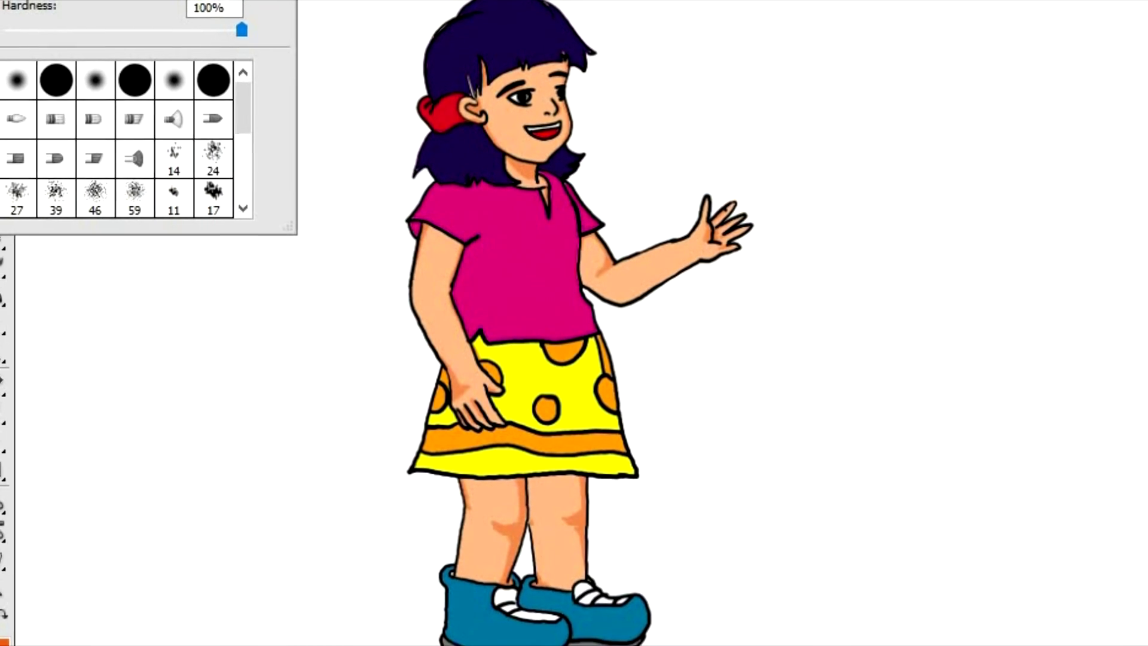
Handwrite the word 'Thanks' in grey to the right of the girl
{"action": "left_click", "coordinate": [676, 36]}
{"action": "left_click_drag", "start_coordinate": [644, 36], "coordinate": [688, 34]}
{"action": "mouse_move", "coordinate": [664, 36]}
{"action": "left_mouse_down"}
{"action": "mouse_move", "coordinate": [660, 93]}
{"action": "mouse_move", "coordinate": [733, 95]}
{"action": "left_mouse_up"}
{"action": "left_click_drag", "start_coordinate": [743, 95], "coordinate": [763, 64]}
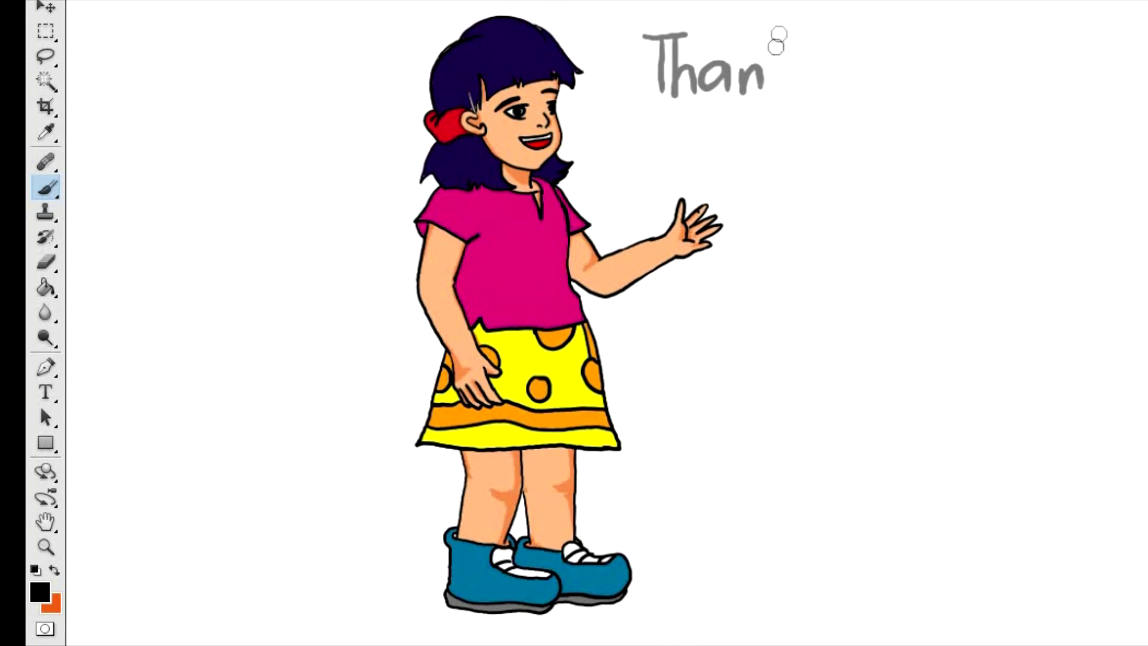
{"action": "left_click_drag", "start_coordinate": [831, 57], "coordinate": [807, 90]}
Handwrite 'for Watching!' below it, ending with the exclamation mark
{"action": "mouse_move", "coordinate": [774, 122]}
{"action": "left_mouse_down"}
{"action": "mouse_move", "coordinate": [752, 174]}
{"action": "mouse_move", "coordinate": [813, 143]}
{"action": "left_mouse_up"}
{"action": "left_click_drag", "start_coordinate": [753, 223], "coordinate": [810, 222]}
{"action": "left_click_drag", "start_coordinate": [837, 258], "coordinate": [829, 290]}
{"action": "mouse_move", "coordinate": [848, 233]}
{"action": "left_mouse_down"}
{"action": "mouse_move", "coordinate": [855, 290]}
{"action": "mouse_move", "coordinate": [897, 292]}
{"action": "left_mouse_up"}
{"action": "left_click_drag", "start_coordinate": [909, 224], "coordinate": [928, 291]}
{"action": "mouse_move", "coordinate": [942, 258]}
{"action": "left_mouse_down"}
{"action": "mouse_move", "coordinate": [944, 290]}
{"action": "mouse_move", "coordinate": [975, 291]}
{"action": "left_mouse_up"}
{"action": "left_click_drag", "start_coordinate": [1011, 257], "coordinate": [986, 341]}
{"action": "left_click_drag", "start_coordinate": [1042, 209], "coordinate": [1040, 281]}
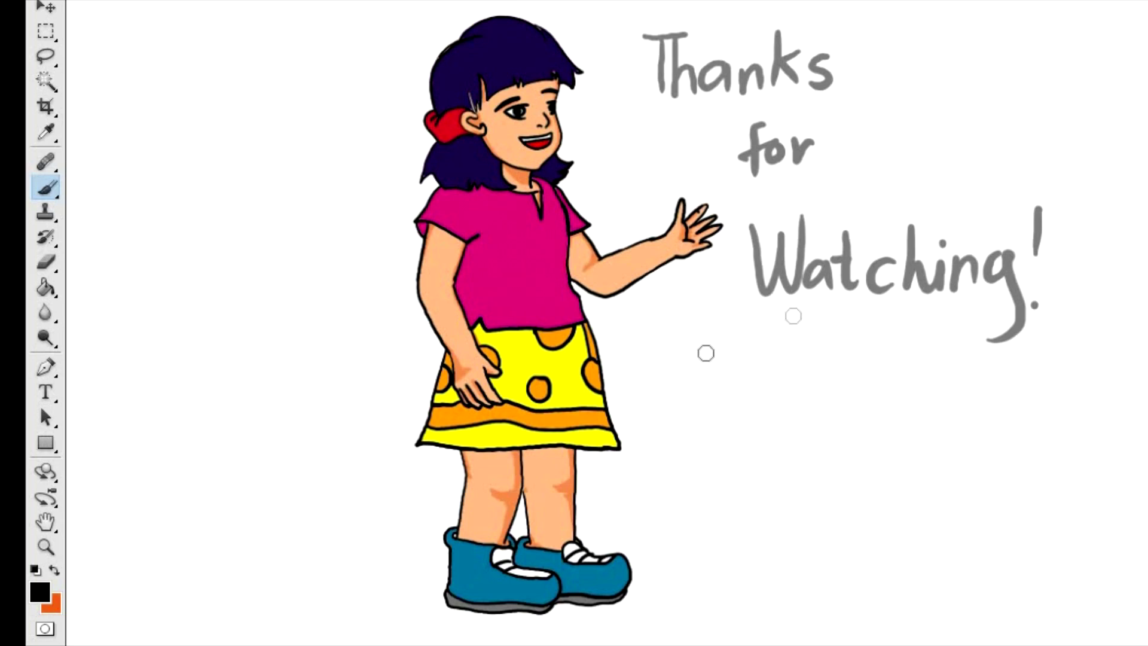